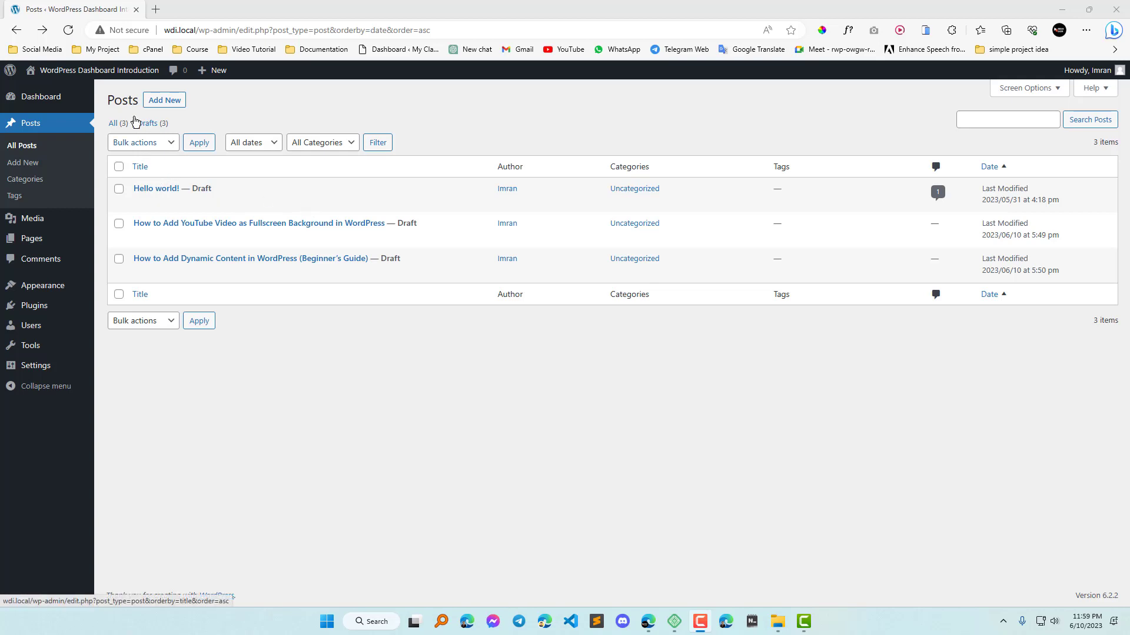
- Open the editor for adding a new post in a separate browser tab and place the cursor in its title
right_click(171, 99)
left_click(246, 110)
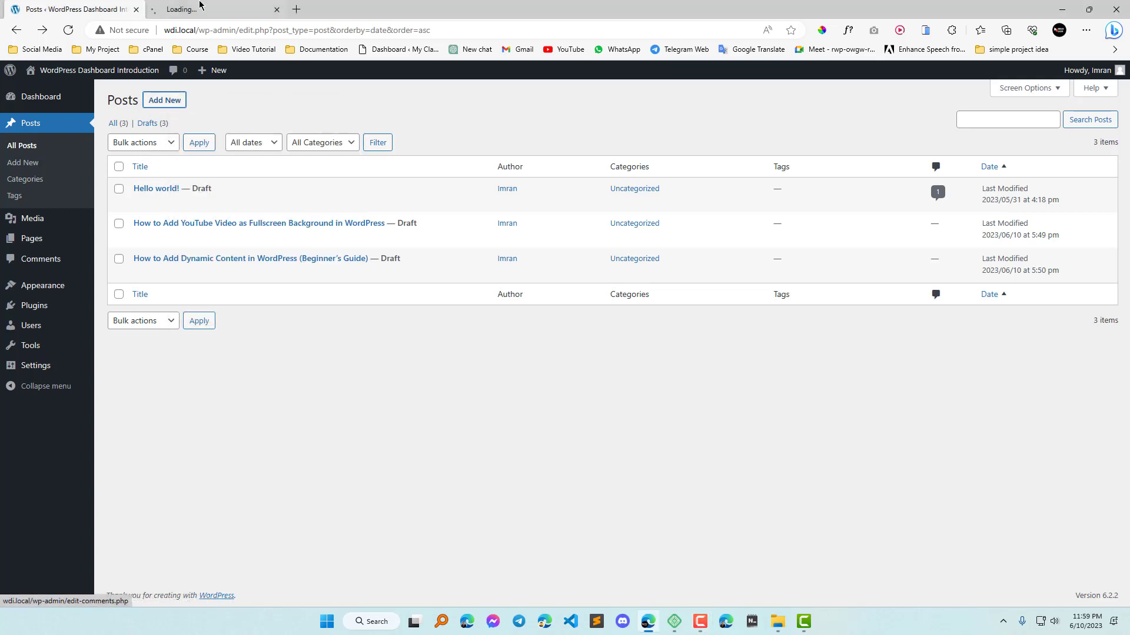
left_click(69, 8)
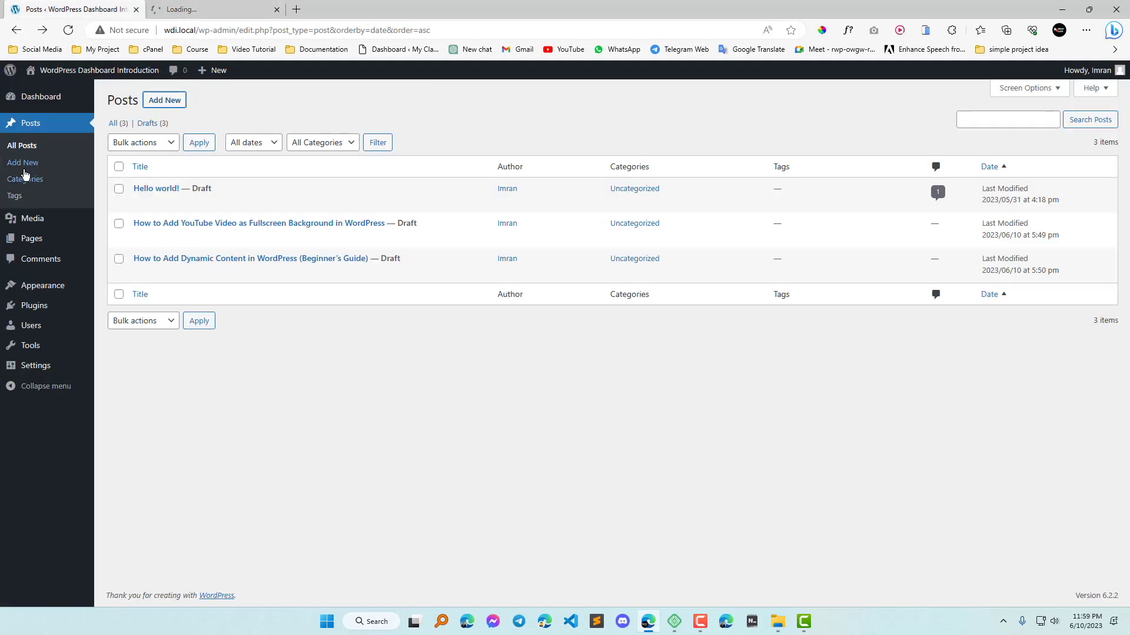
left_click(194, 7)
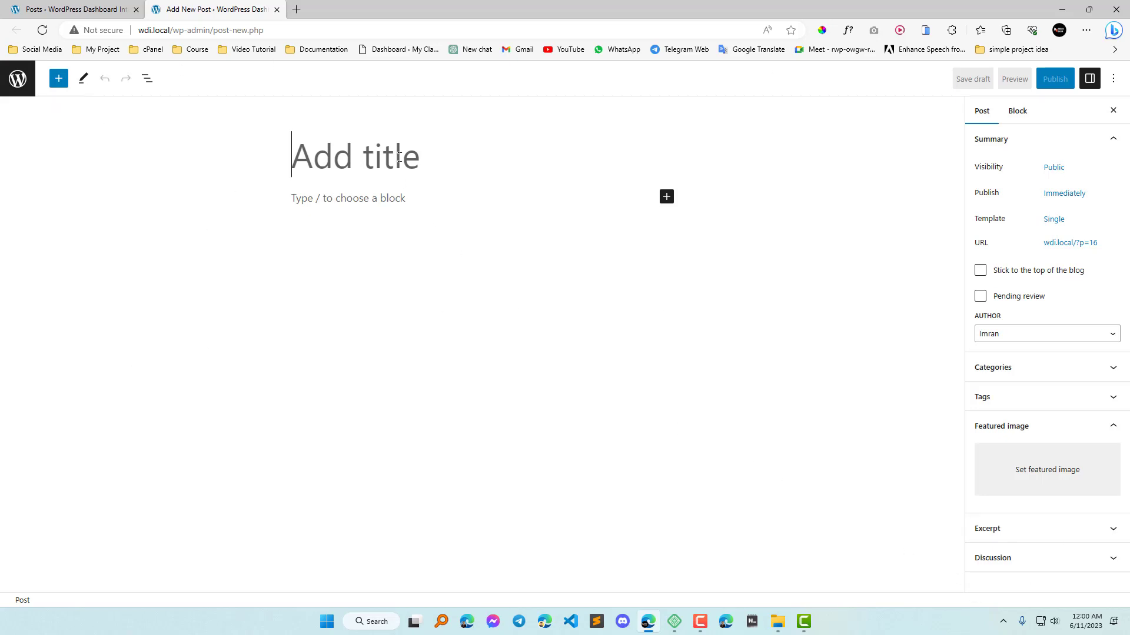
left_click(370, 200)
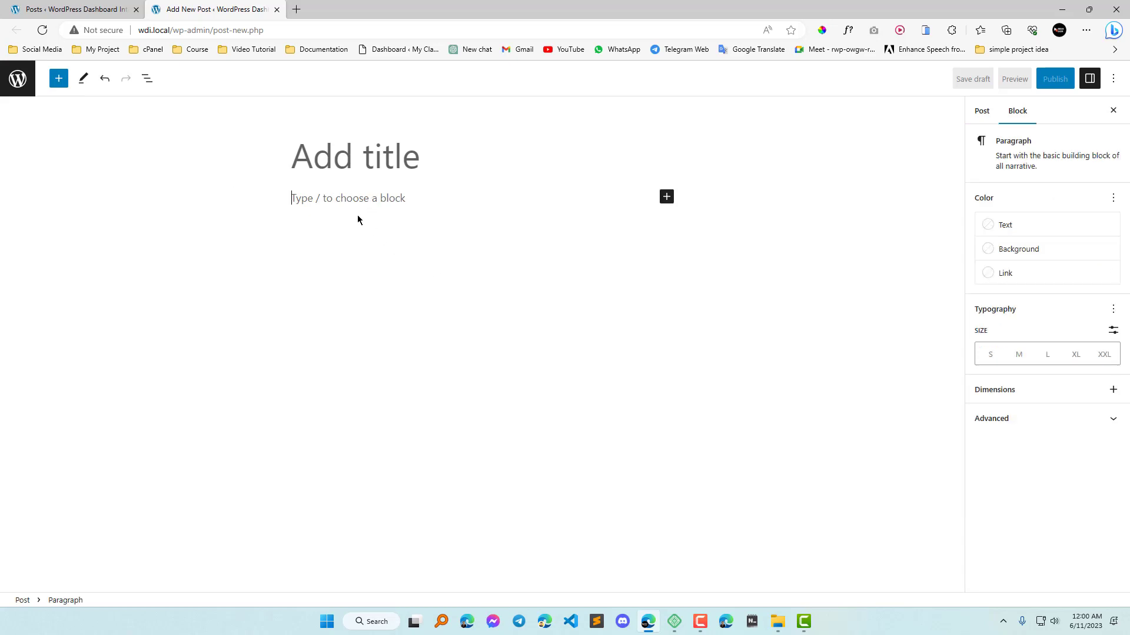
left_click(386, 151)
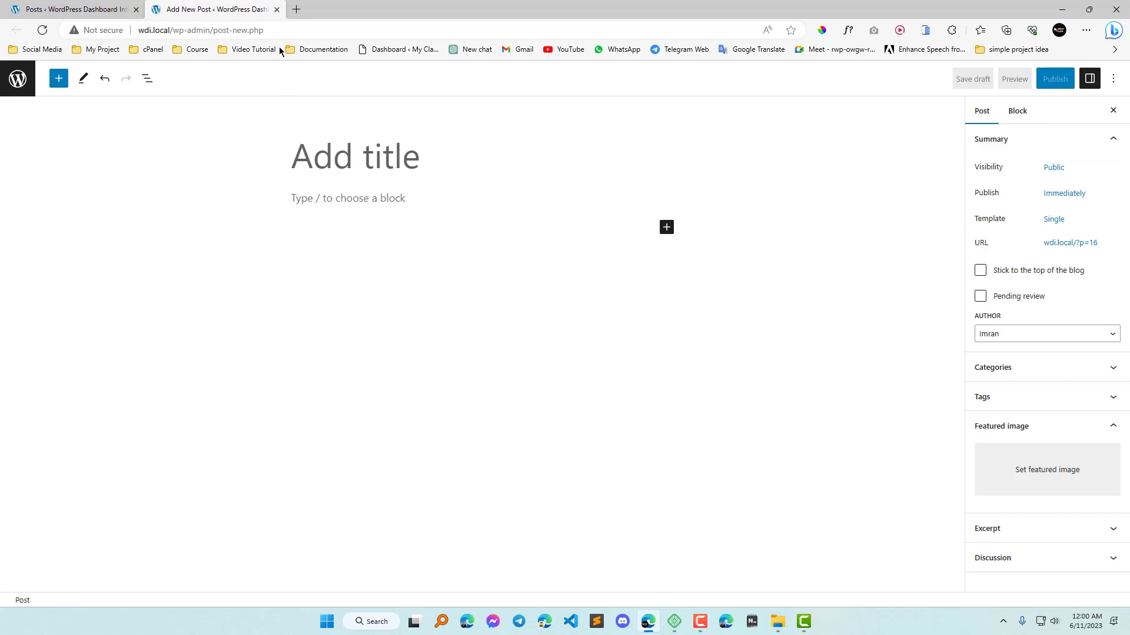
- Search the web for "prothom alo" in a new browser tab and open the Bengali EVM news article on prothomalo.com
left_click(296, 13)
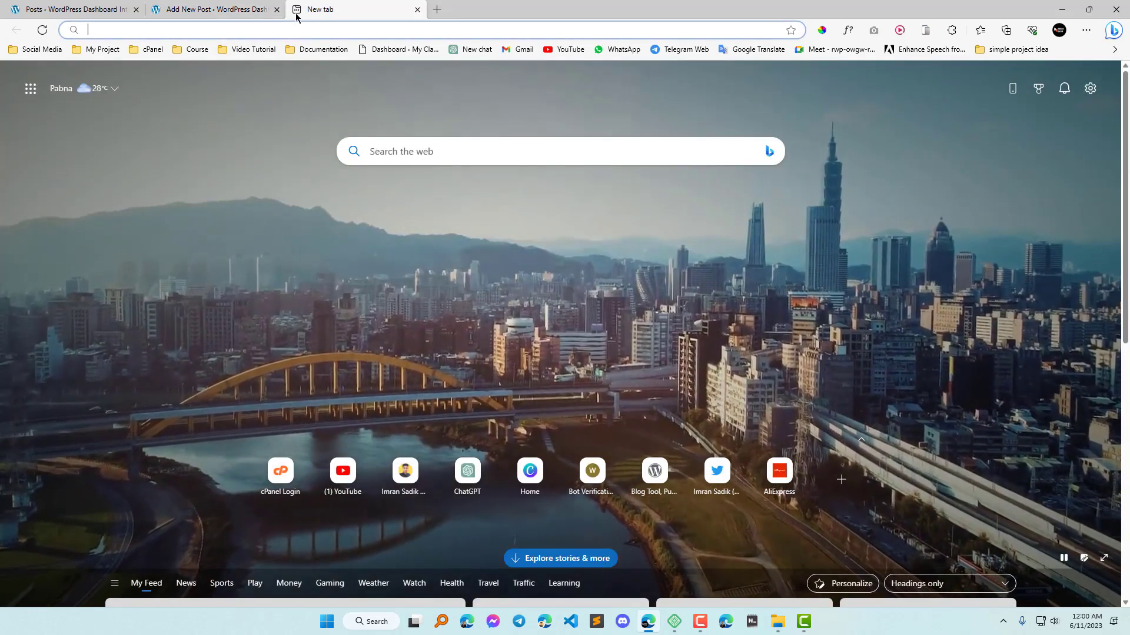
type("pr")
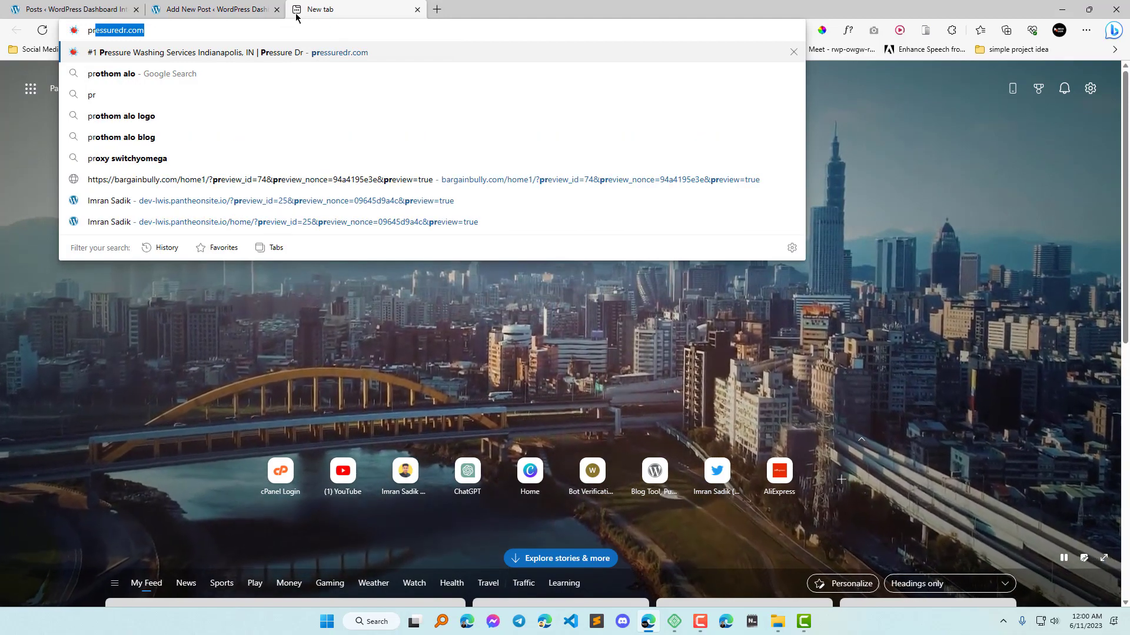
type("ot")
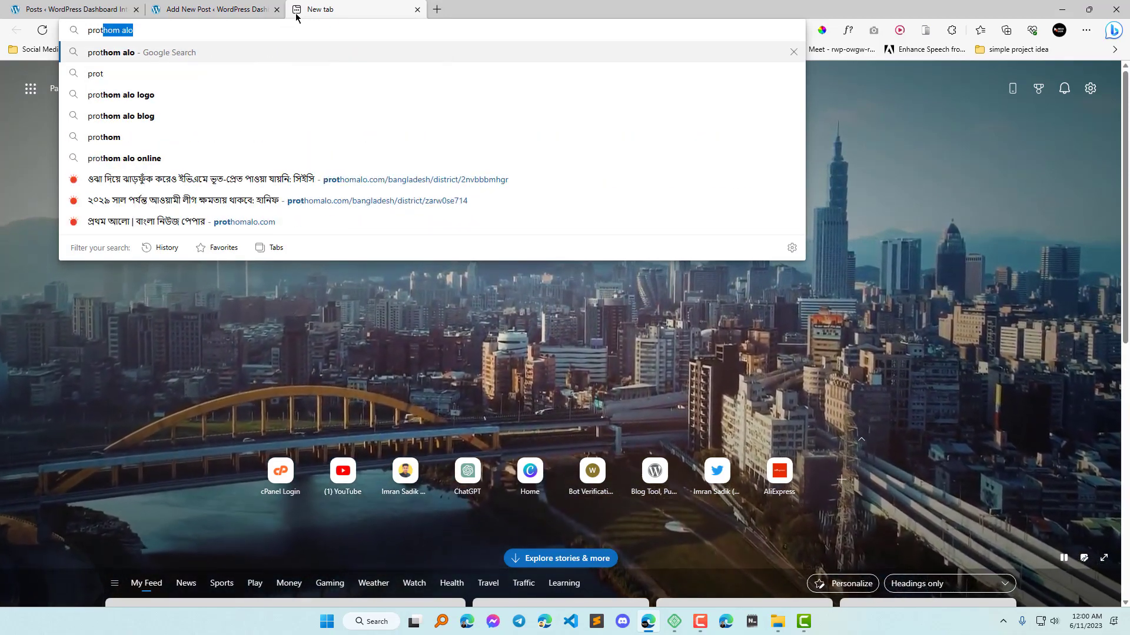
key("Return")
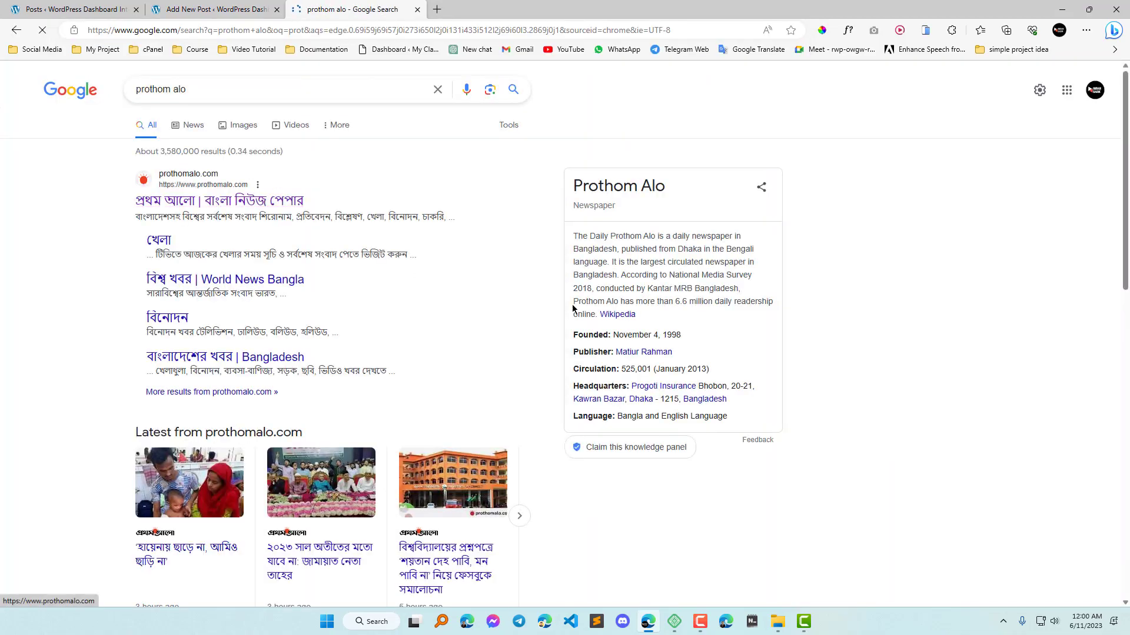
left_click(237, 206)
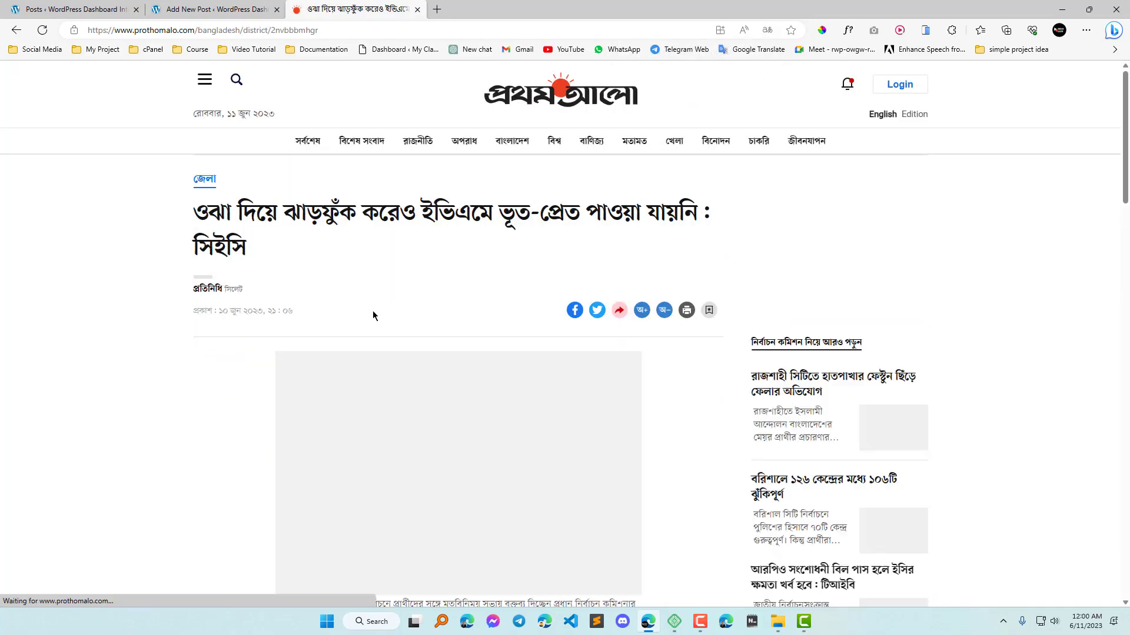
scroll(456, 332, "down", 7)
scroll(424, 325, "up", 8)
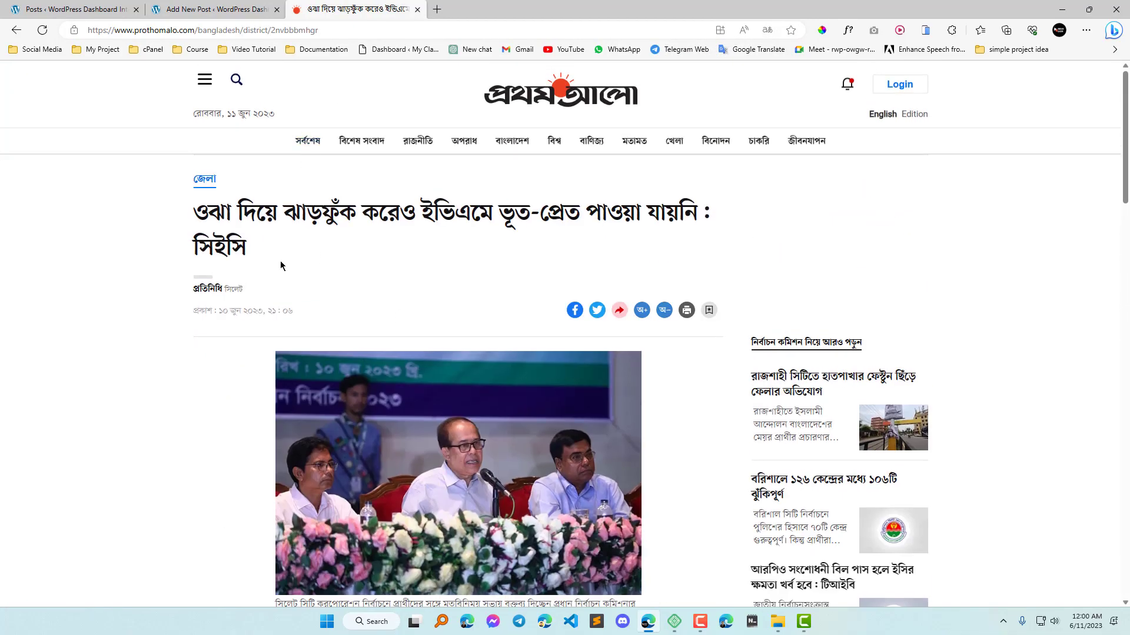
- Copy the article headline "ওঝা দিয়ে ঝাড়ফুঁক করেও ইভিএমে ভূত-প্রেত পাওয়া যায়নি : সিইসি" and paste it as the new post's title
left_click_drag(251, 244, 193, 215)
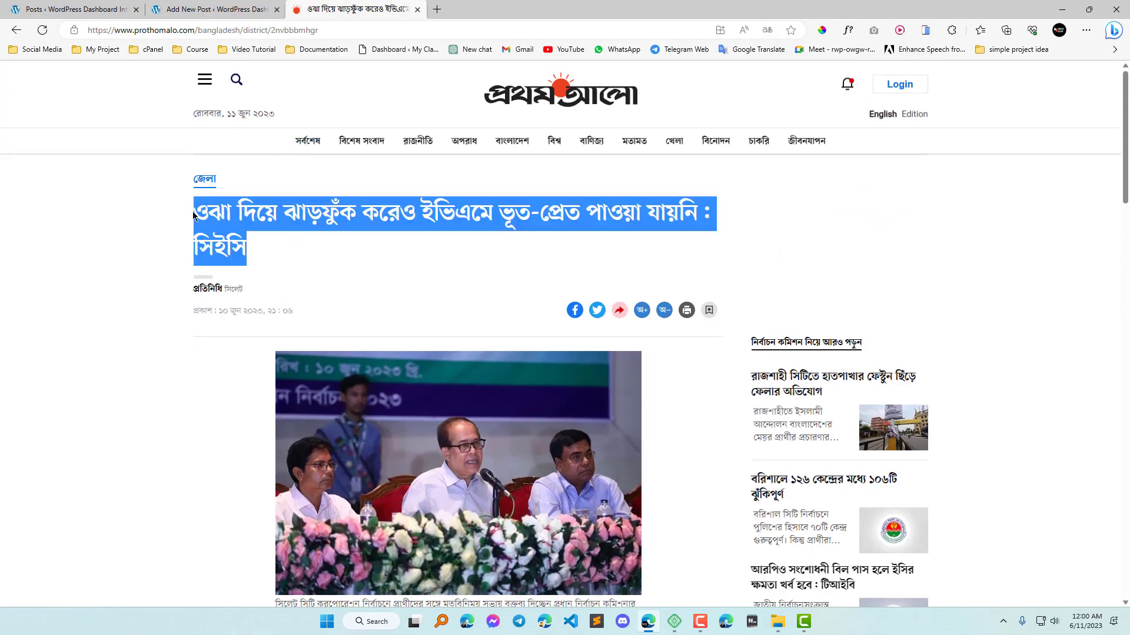
right_click(252, 207)
left_click(272, 216)
key("ctrl+shift+Tab")
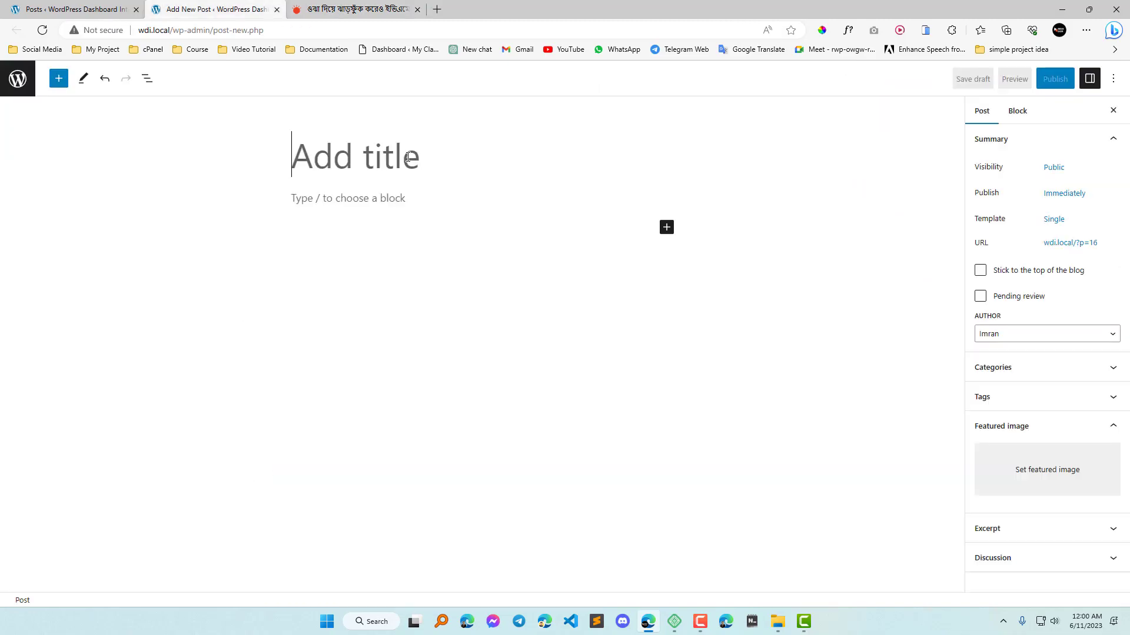
key("ctrl+v")
- Copy all body paragraphs of the news article and paste them into the new post below its title
key("ctrl+Tab")
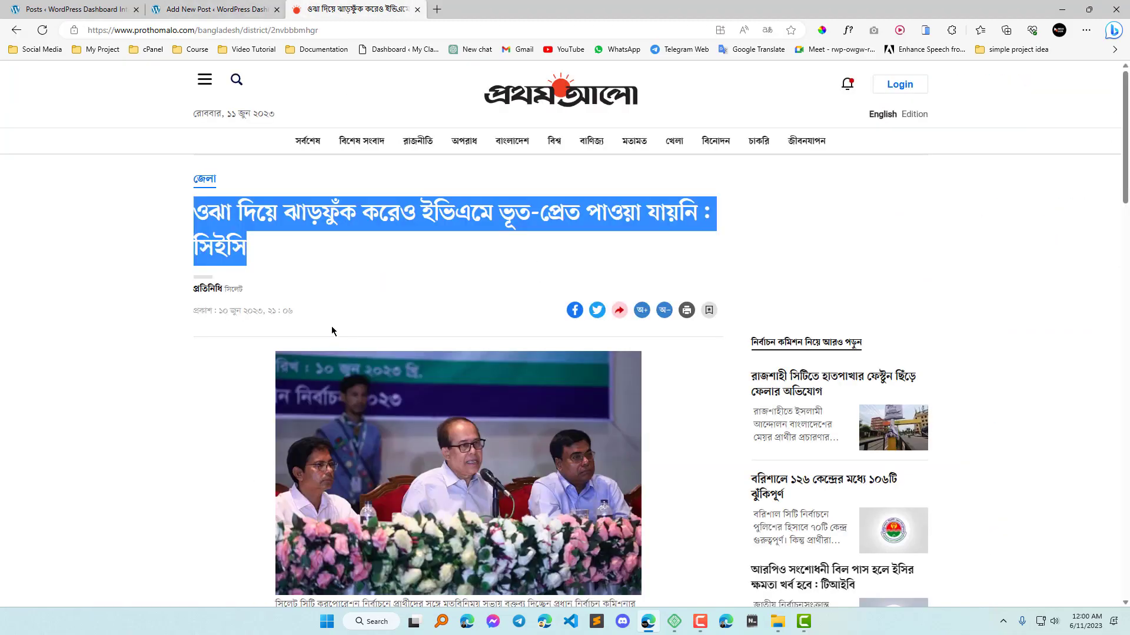
scroll(330, 327, "down", 8)
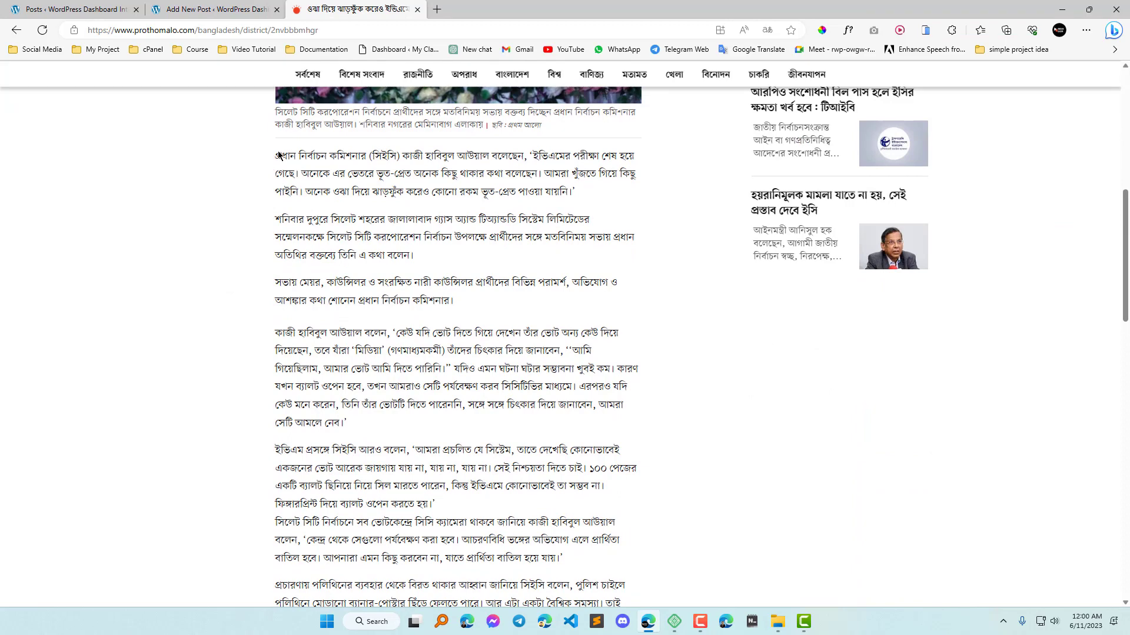
left_click_drag(275, 157, 617, 540)
right_click(583, 517)
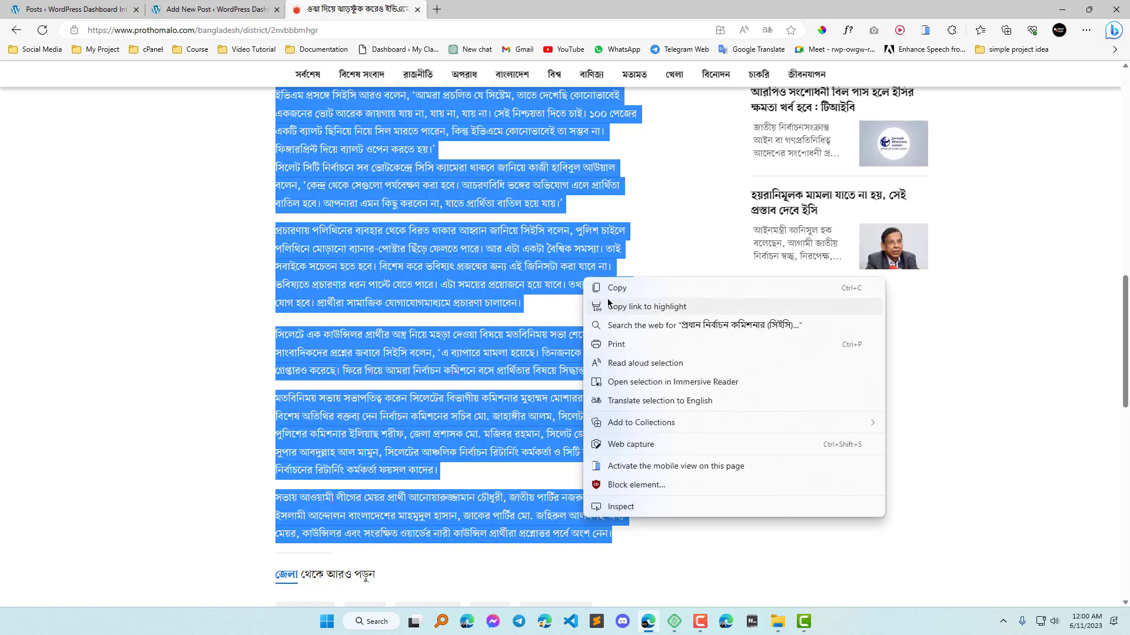
left_click(615, 287)
left_click(225, 8)
left_click(344, 293)
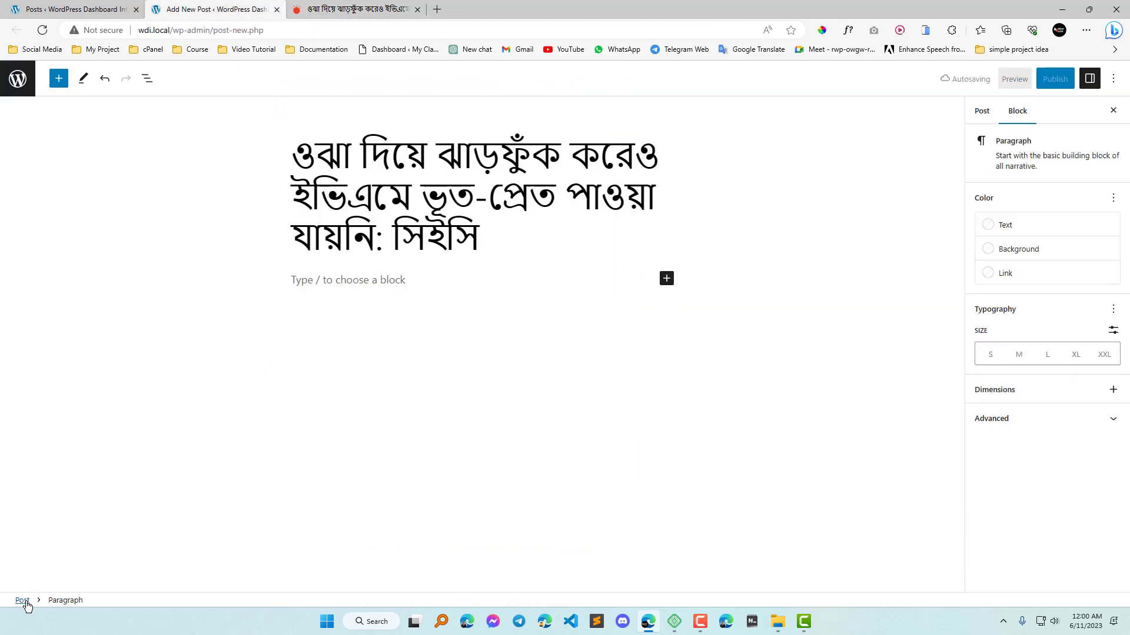
left_click(365, 153)
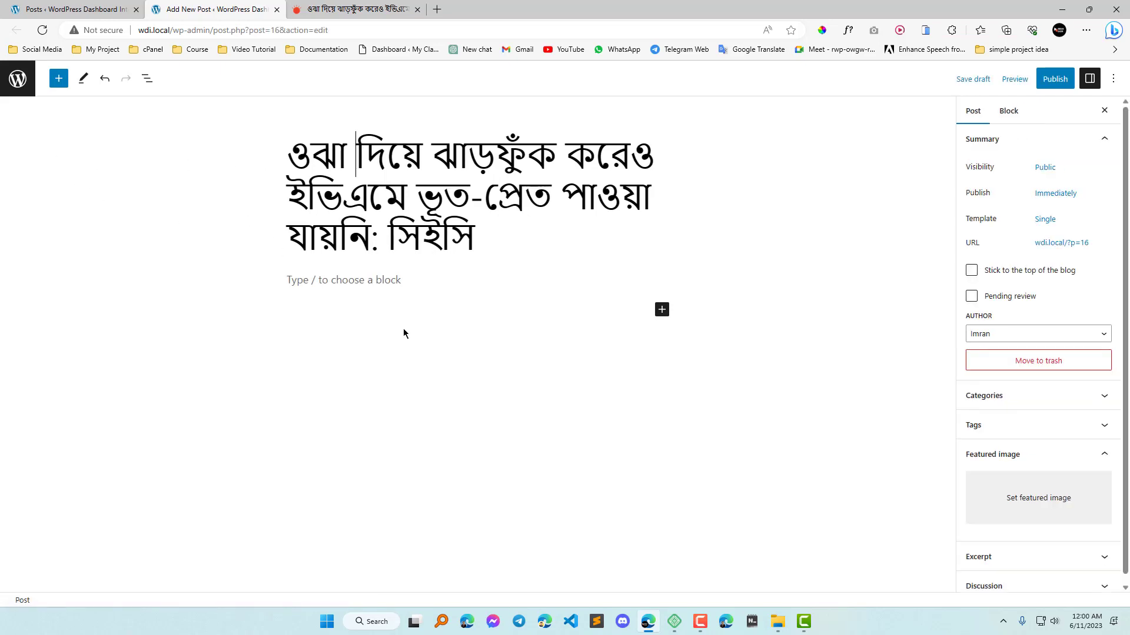
left_click(393, 280)
key("ctrl+v")
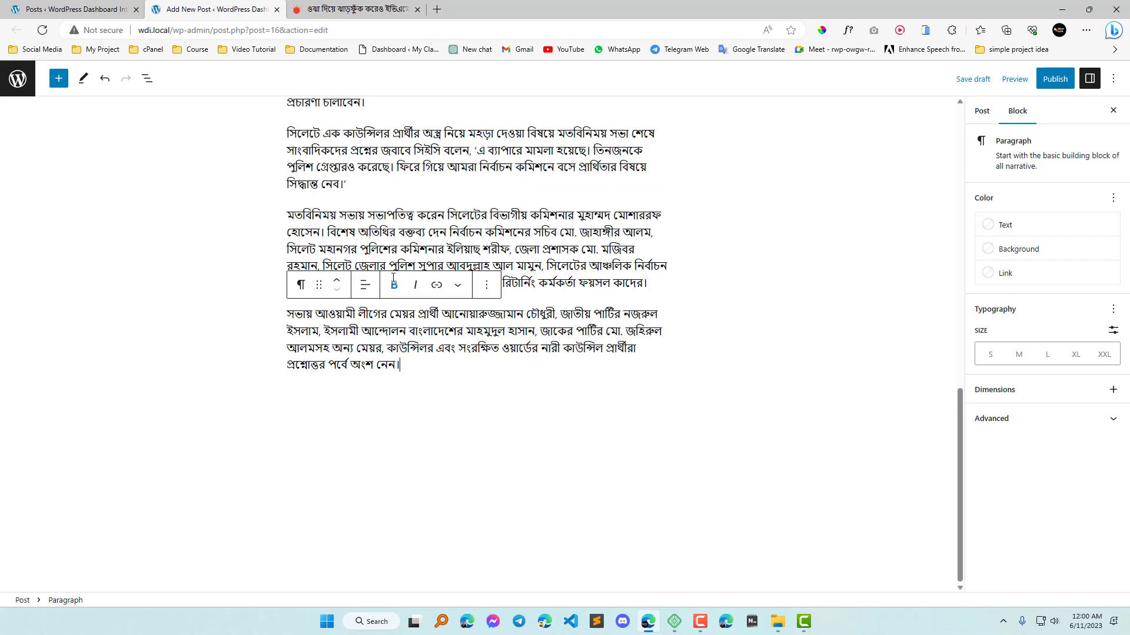
- Review the pasted content, preview the draft post in a new tab, and return to the editor
scroll(389, 278, "up", 20)
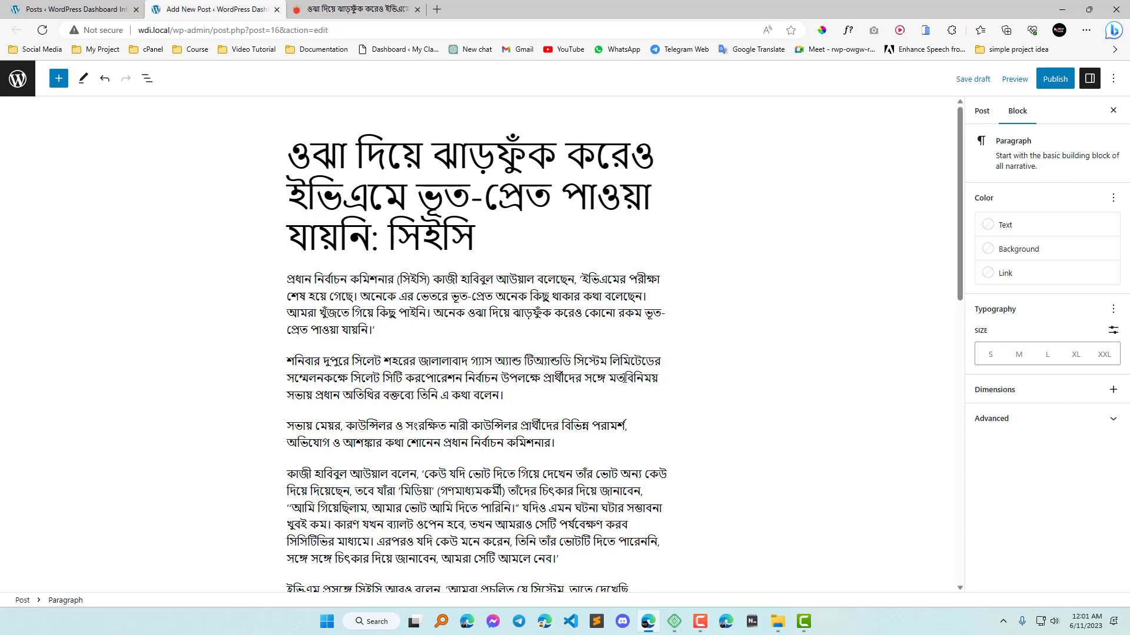
scroll(814, 394, "down", 15)
scroll(541, 334, "up", 20)
scroll(810, 438, "down", 11)
scroll(477, 449, "up", 4)
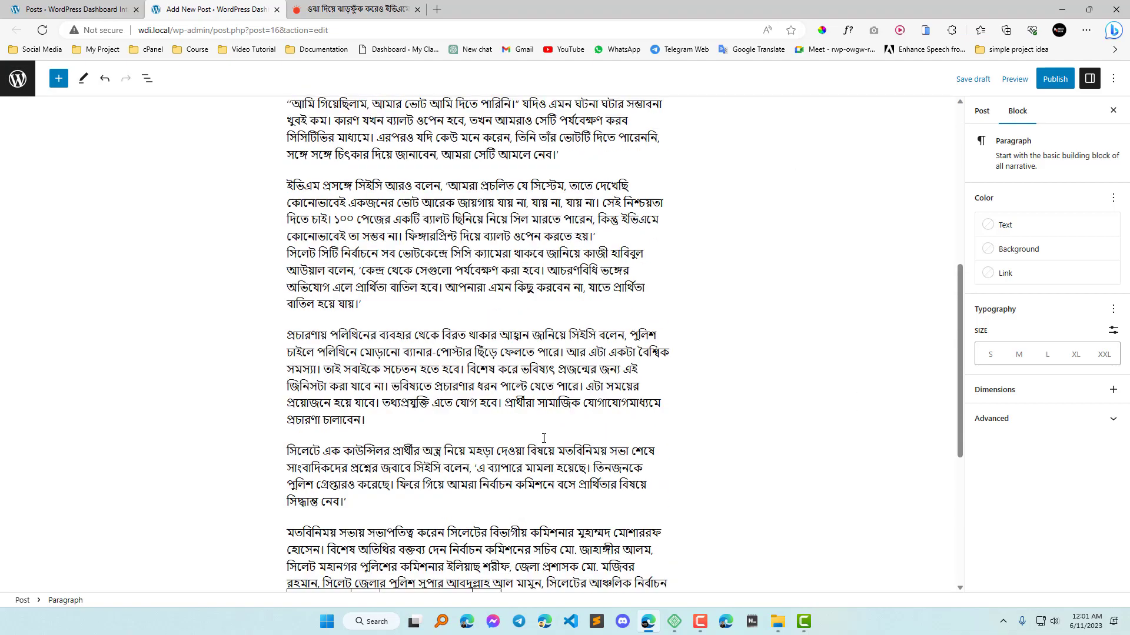
scroll(544, 438, "up", 7)
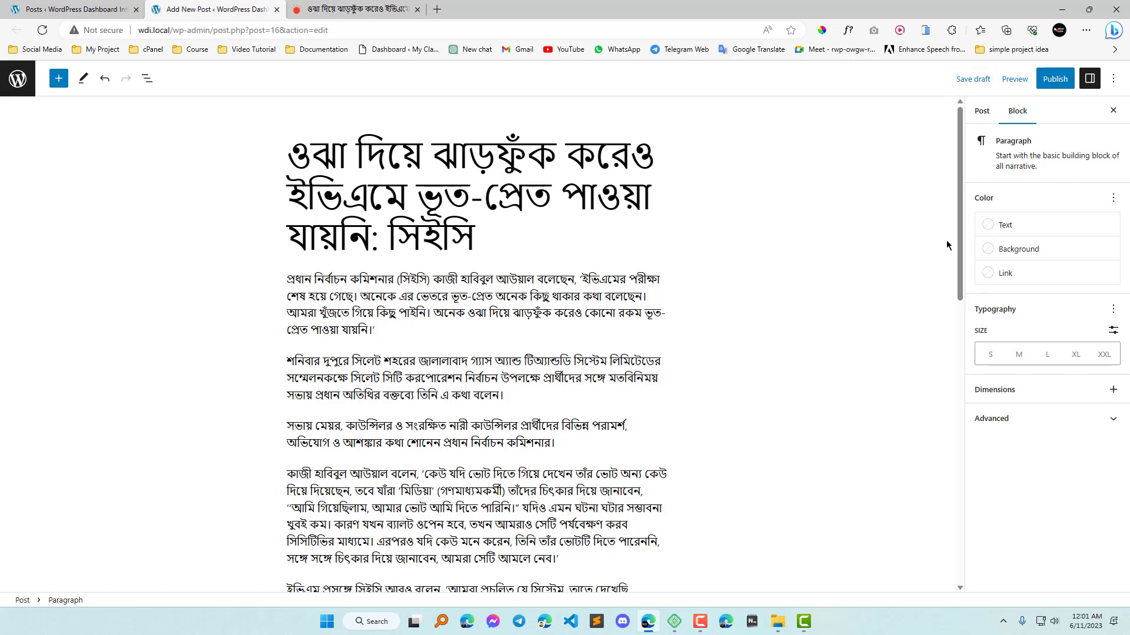
left_click(1014, 79)
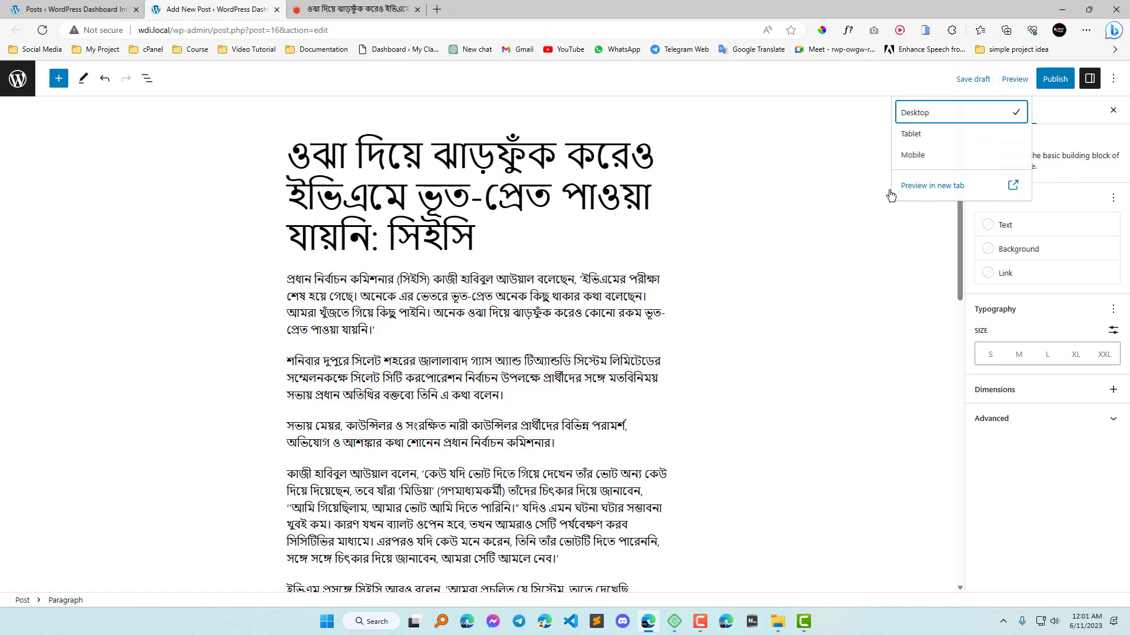
left_click(942, 186)
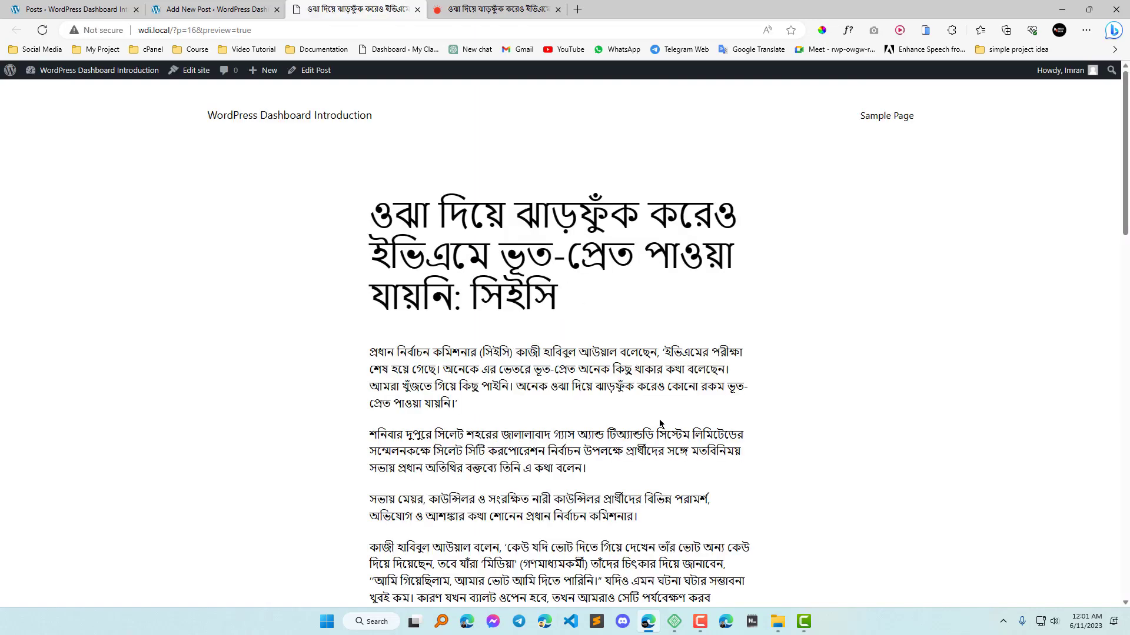
scroll(656, 389, "down", 20)
scroll(653, 373, "up", 20)
left_click(230, 4)
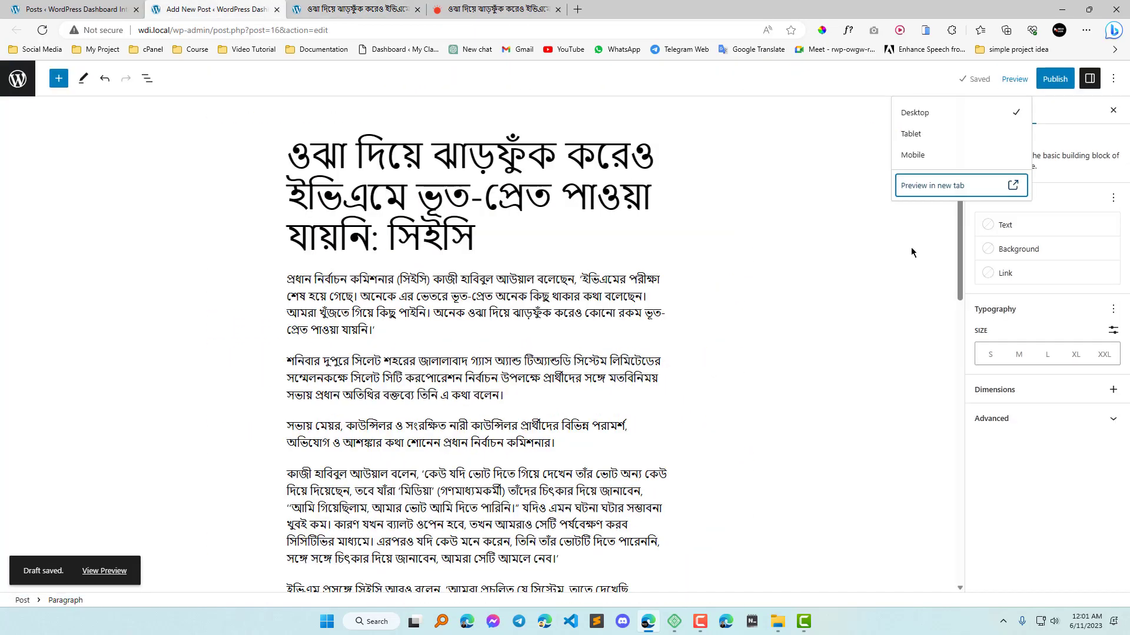
- Preview the post in the Tablet and Mobile views, and switch back to the Desktop view
left_click(923, 141)
scroll(680, 342, "up", 5)
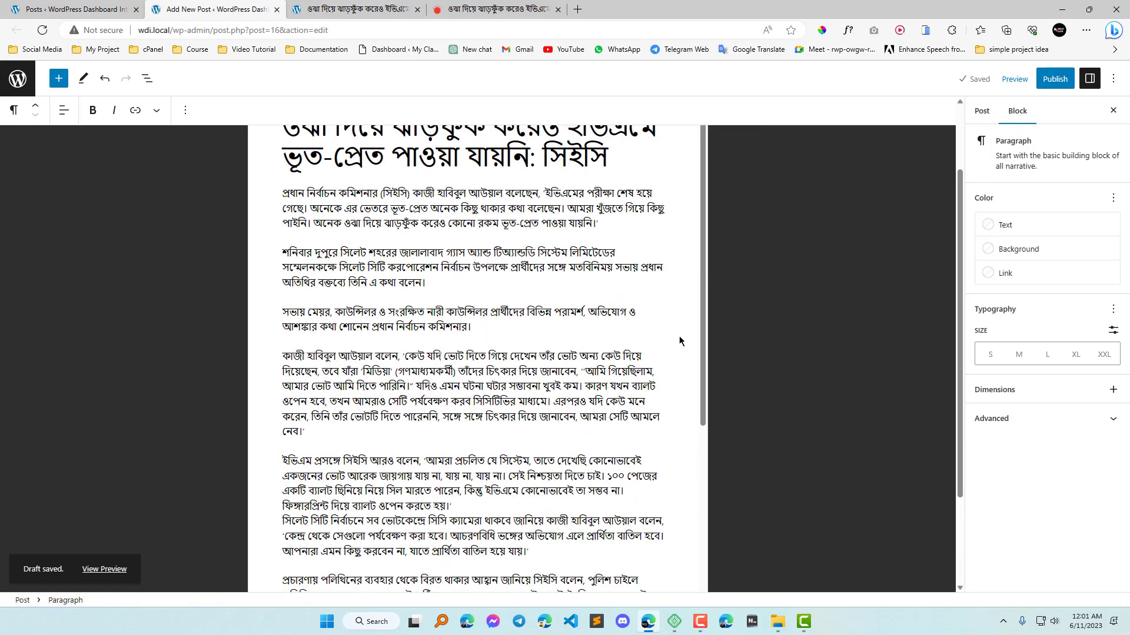
scroll(679, 341, "up", 2)
left_click(1014, 79)
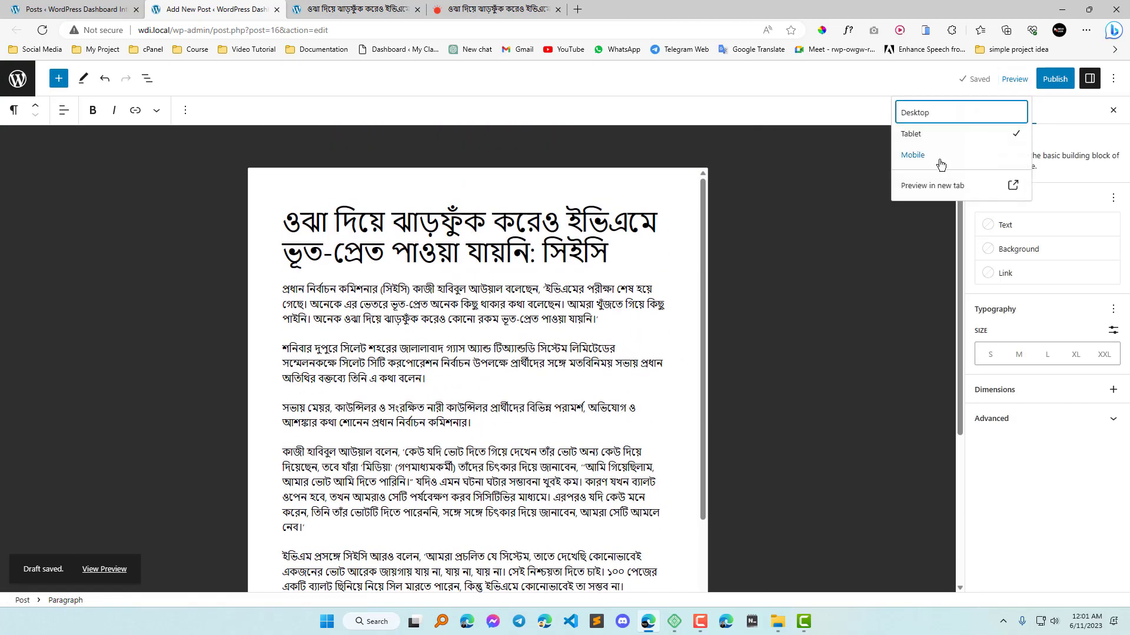
left_click(914, 155)
left_click(950, 115)
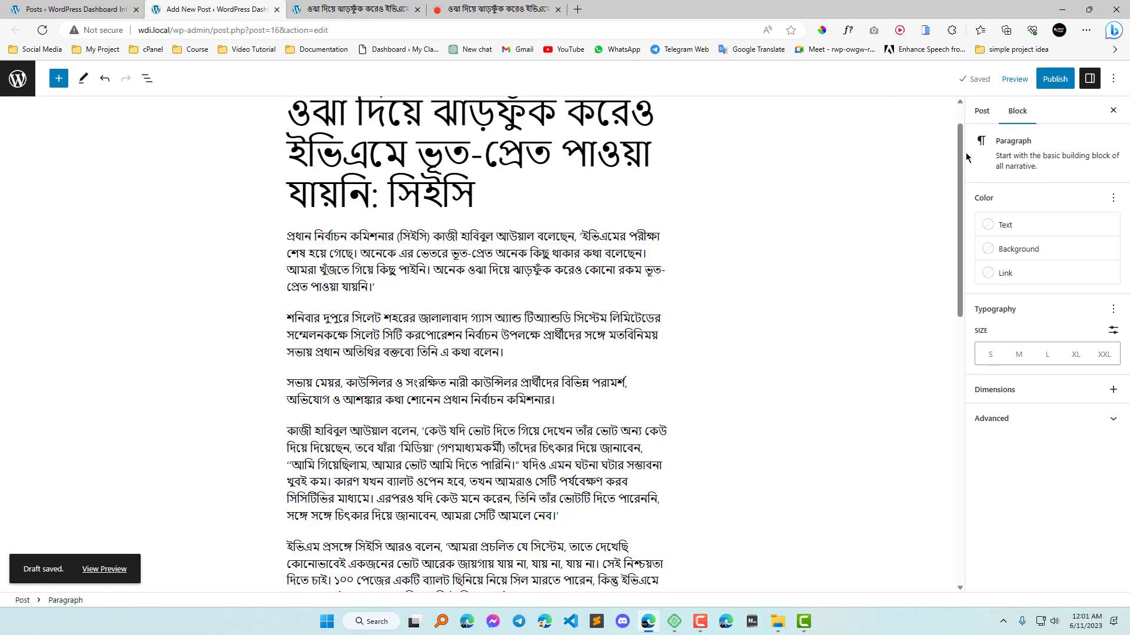
- Publish the post and open its live page, closing the old draft preview tab
left_click(1057, 79)
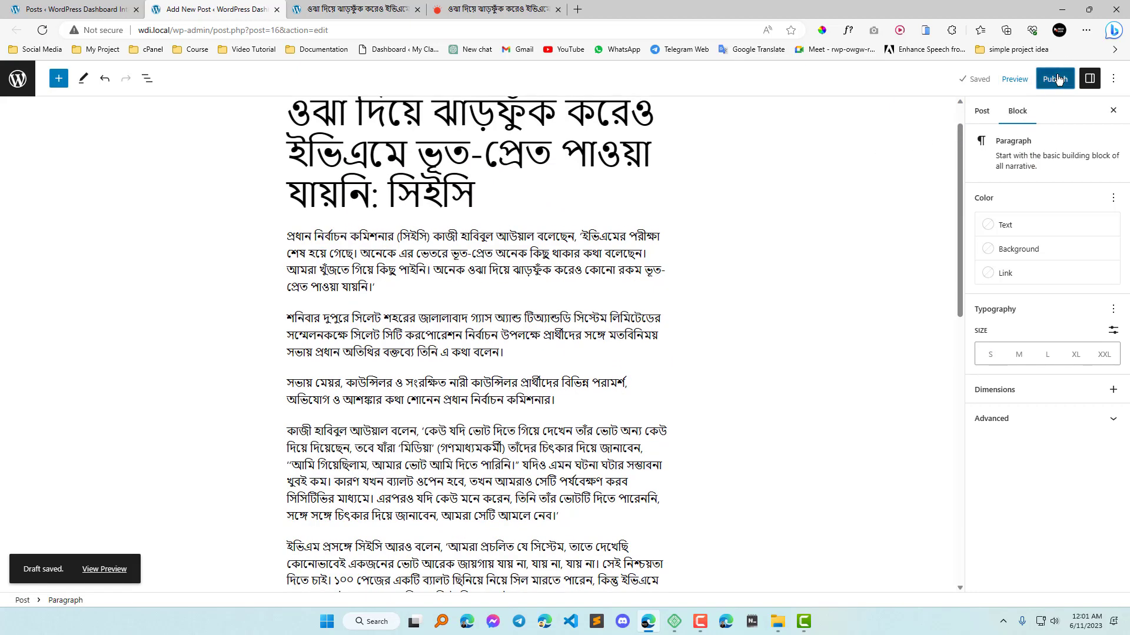
left_click(1012, 79)
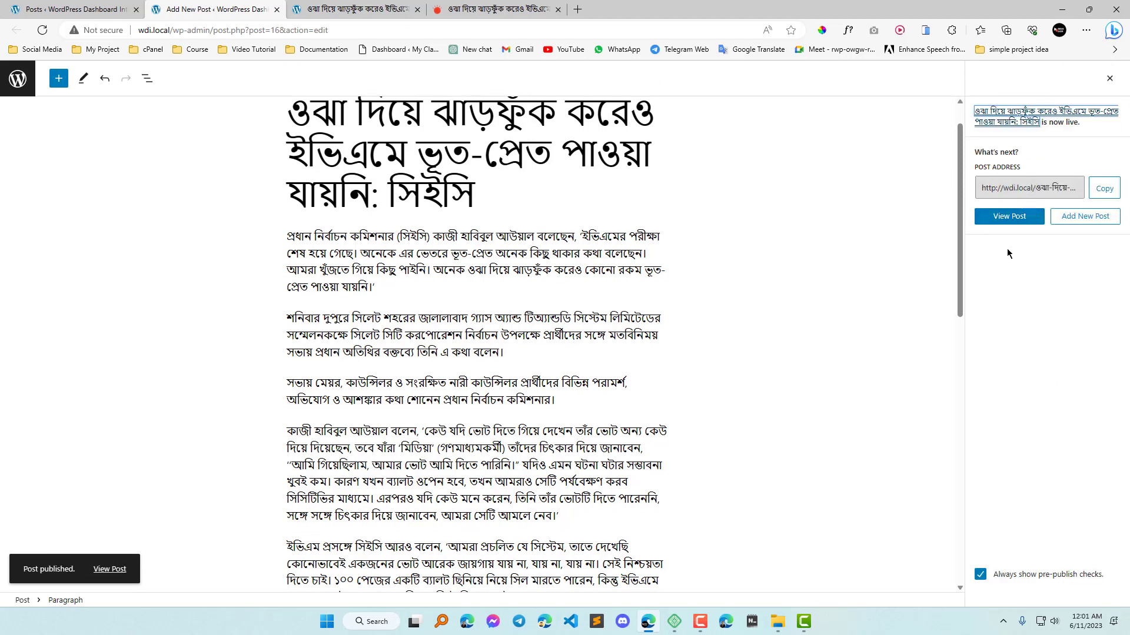
left_click(1012, 217)
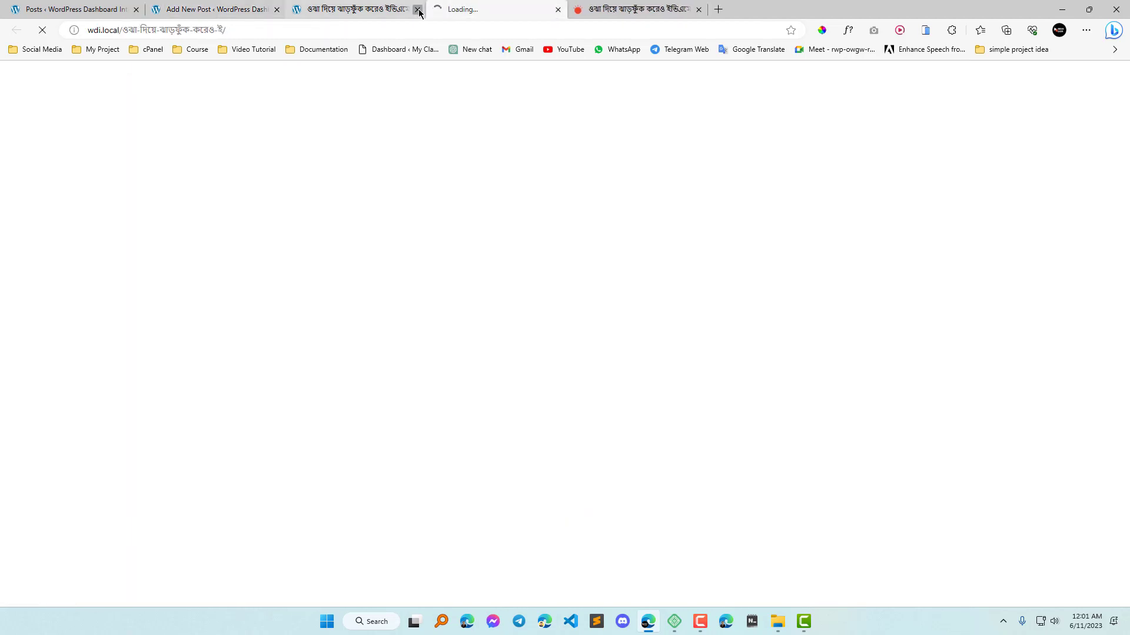
left_click(417, 10)
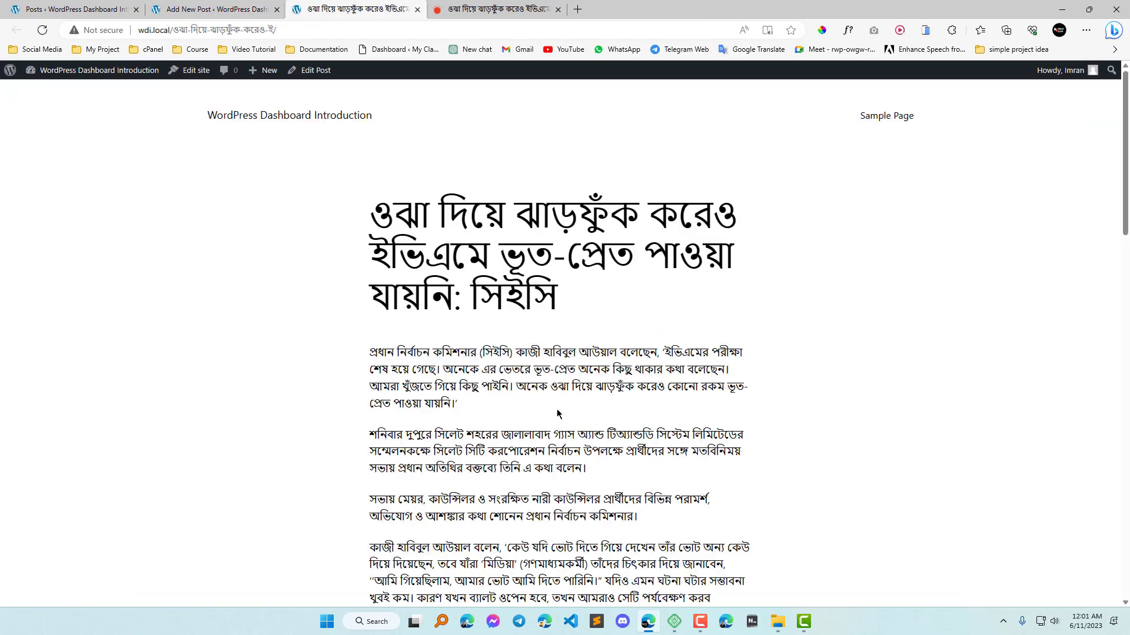
- Compare the live post with the source news article, and close the post-publish summary back in the editor
scroll(558, 414, "down", 15)
scroll(575, 355, "up", 15)
left_click(498, 10)
scroll(510, 352, "up", 13)
left_click(356, 9)
left_click_drag(547, 283, 335, 213)
scroll(548, 396, "down", 15)
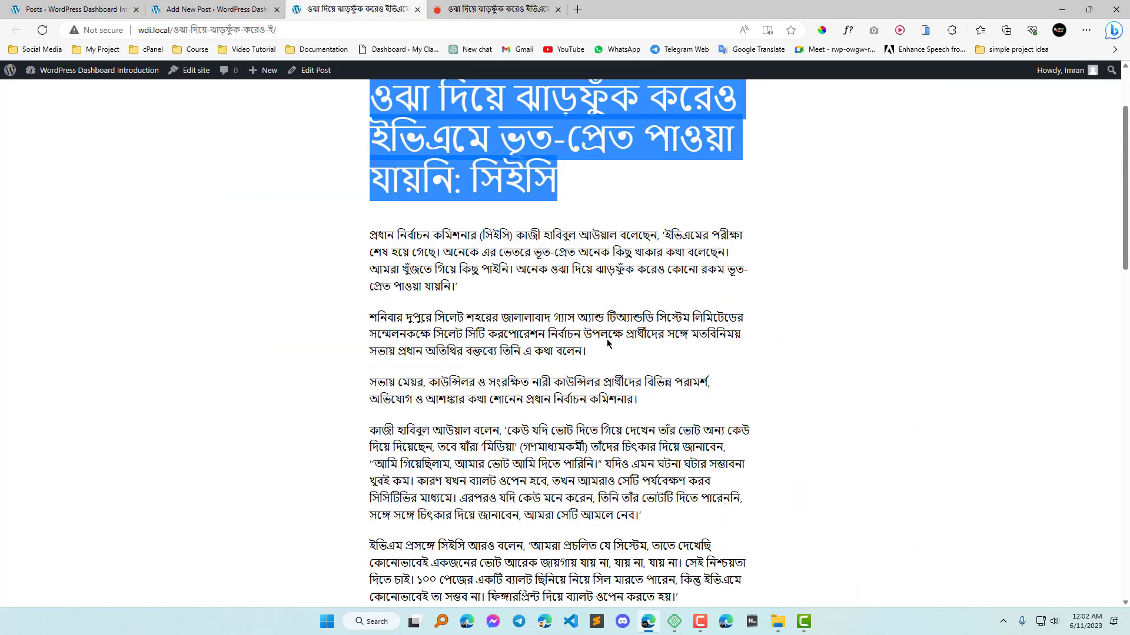
left_click(211, 7)
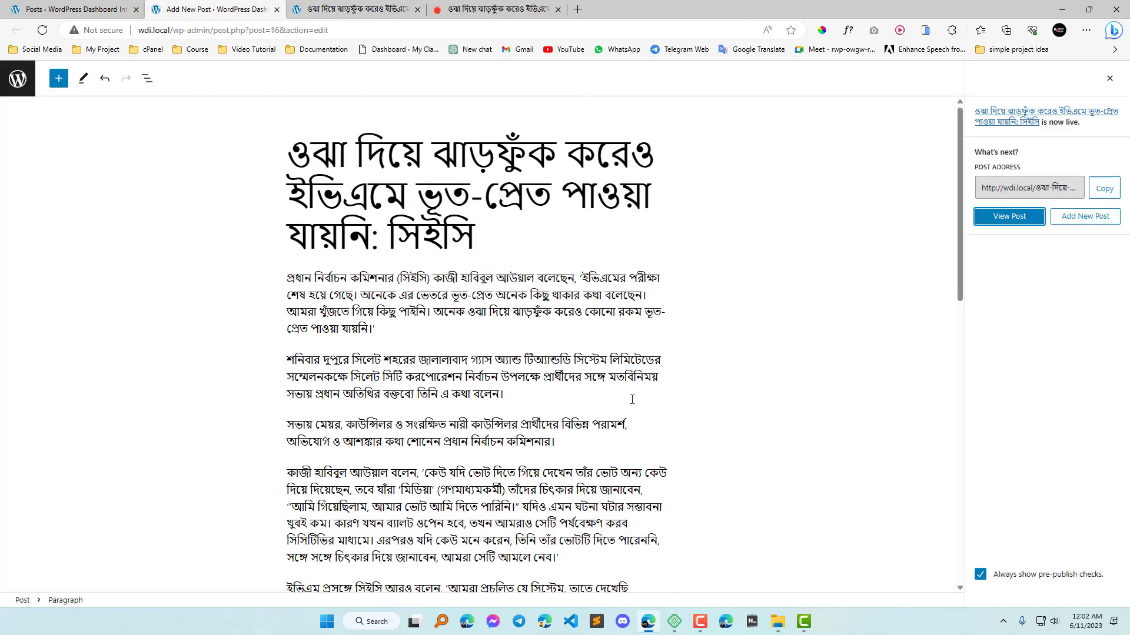
left_click(1109, 78)
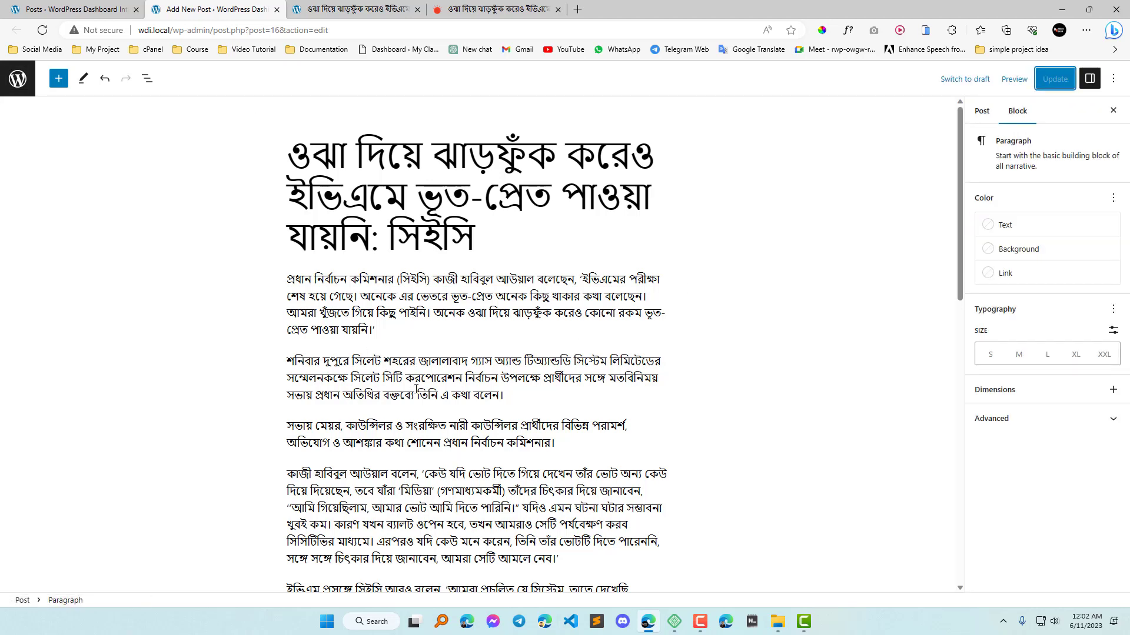
- Leave the editor for the list of all posts, return to the published post and open the block library
left_click(17, 78)
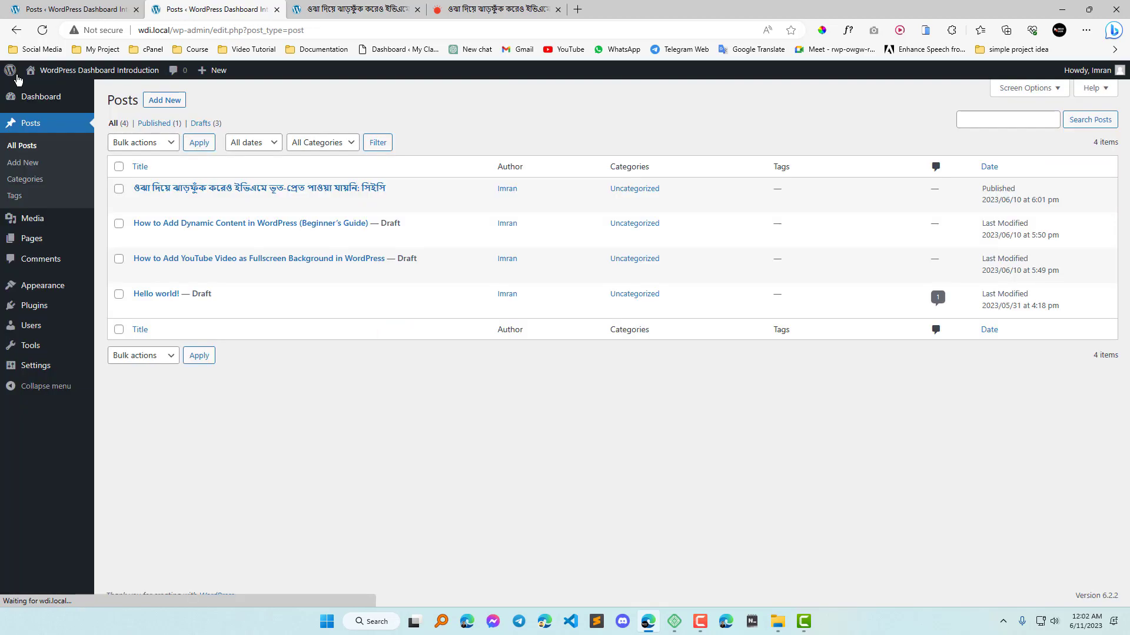
left_click(460, 330)
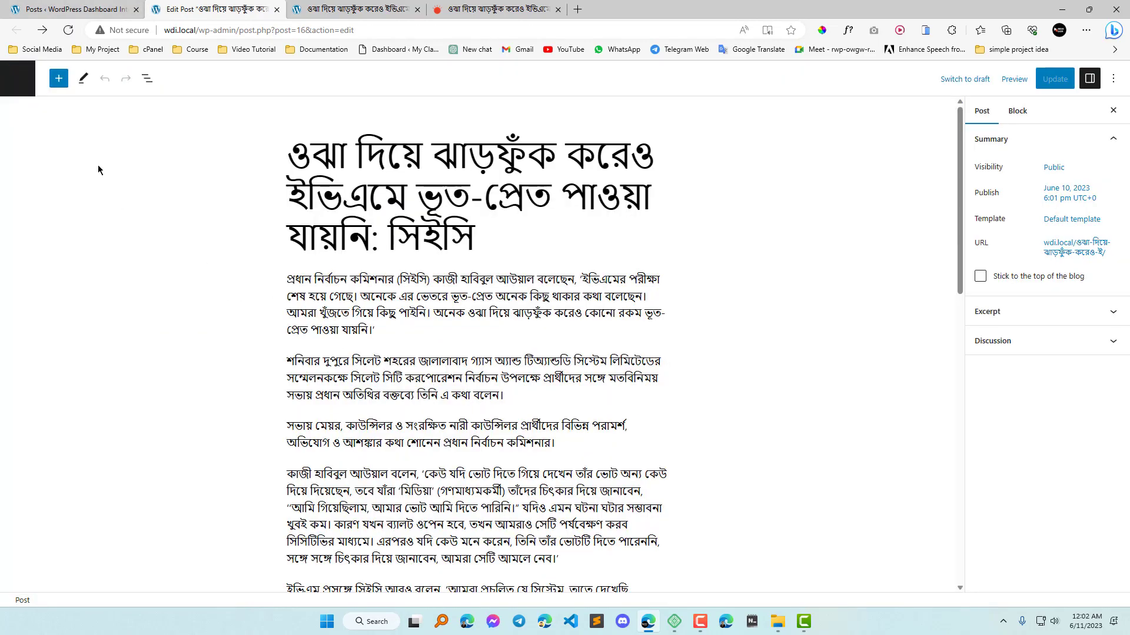
left_click(58, 79)
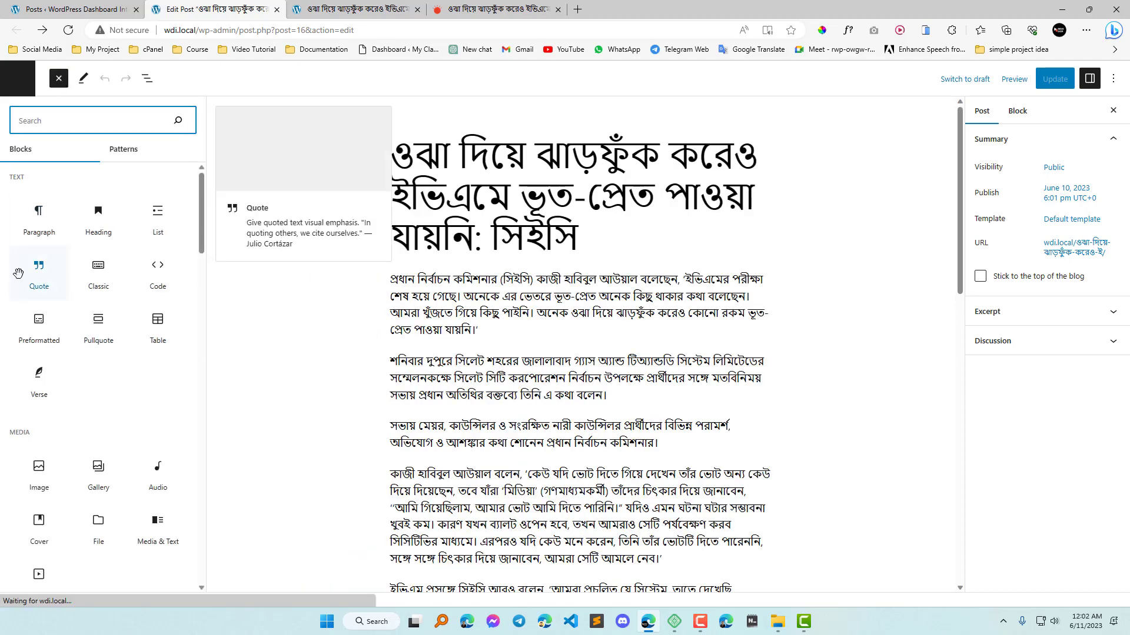
- Close the block library and examine how the post's text is divided into separate Paragraph blocks
left_click(505, 296)
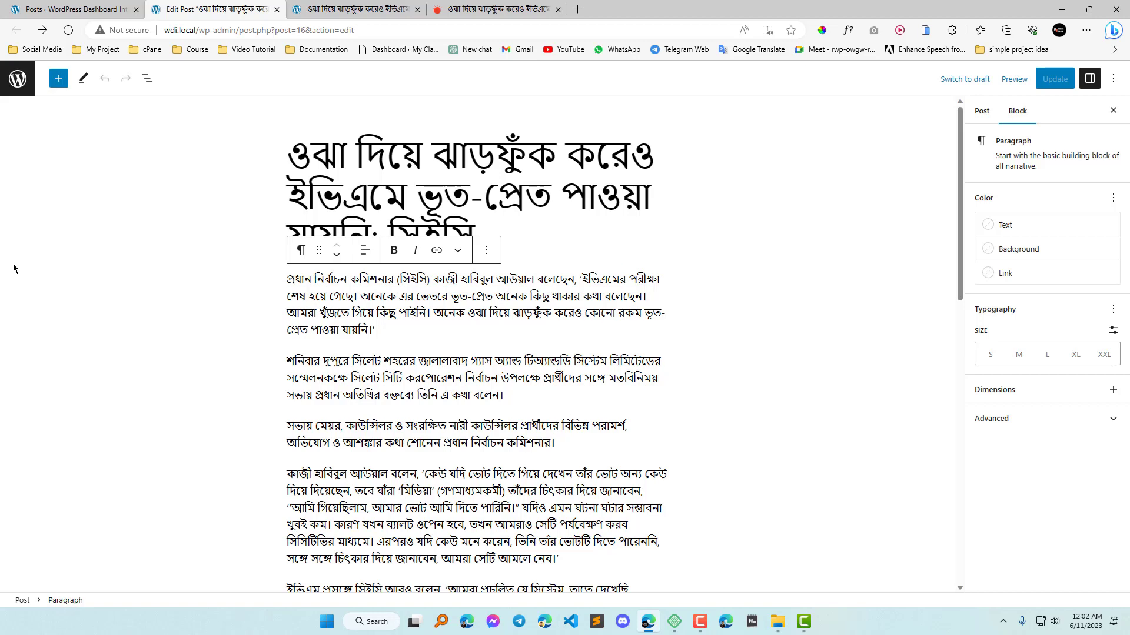
scroll(599, 447, "down", 4)
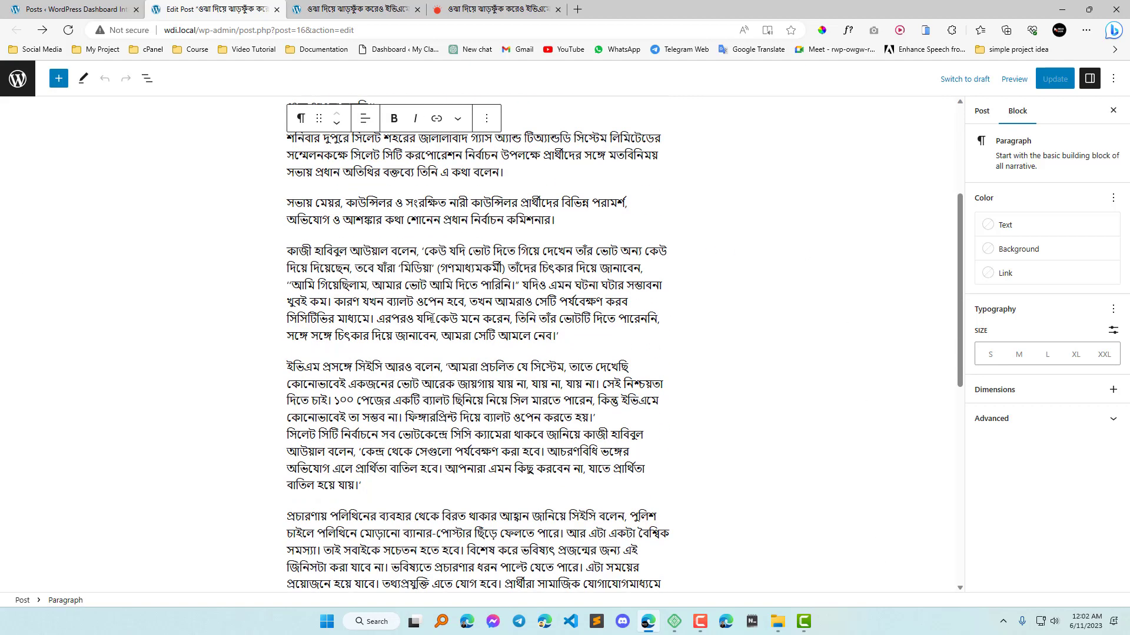
left_click(433, 319)
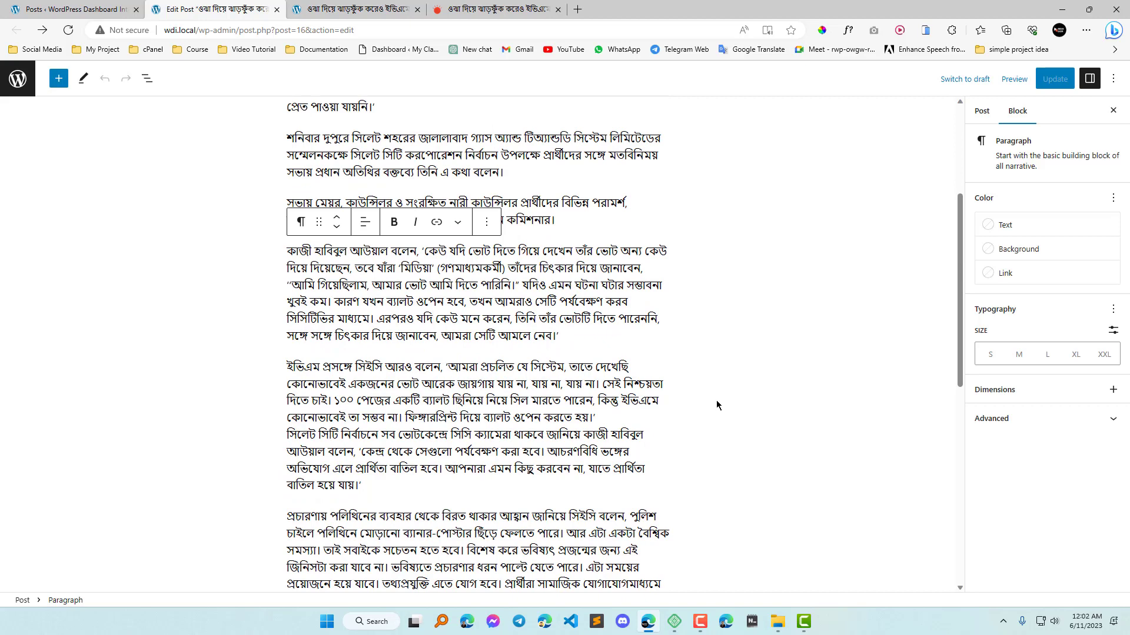
scroll(500, 328, "up", 4)
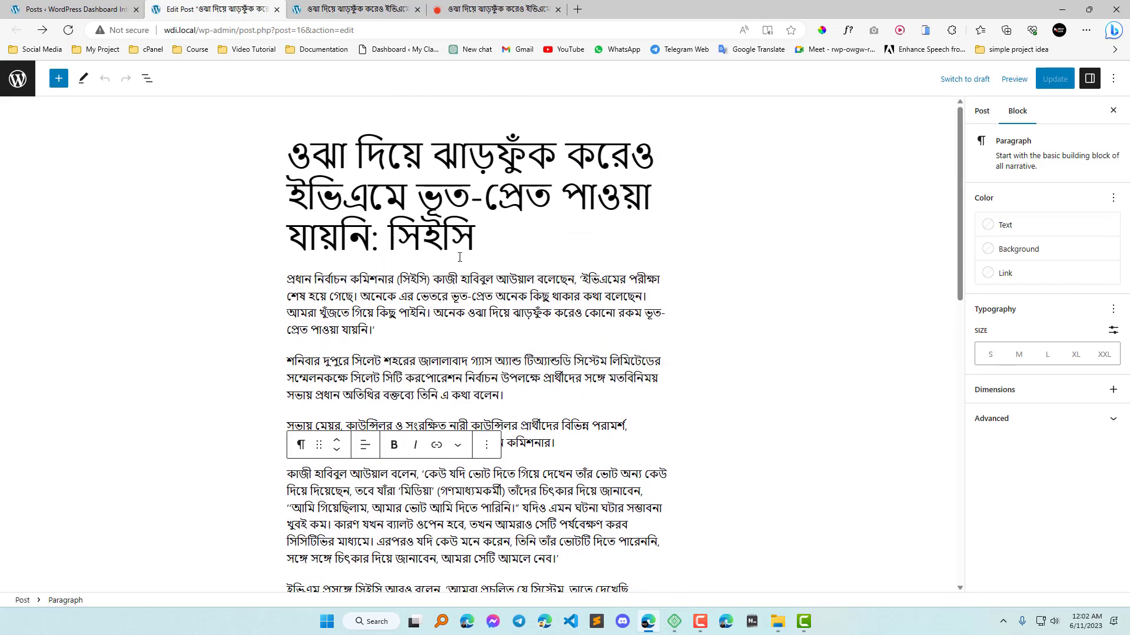
left_click(393, 320)
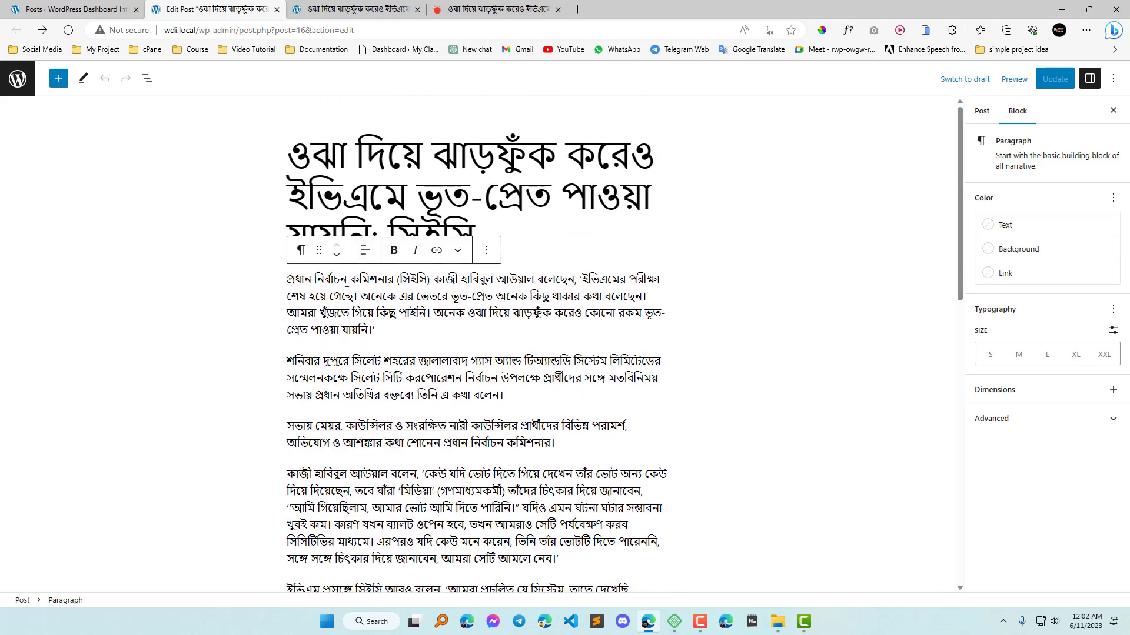
scroll(408, 318, "down", 1)
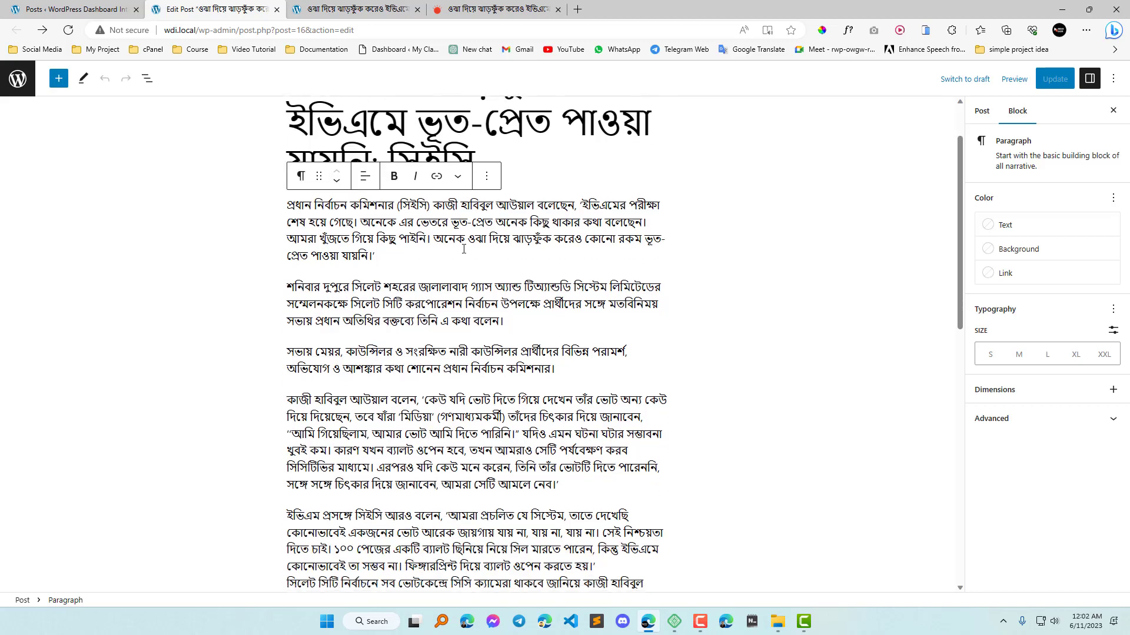
scroll(471, 264, "up", 1)
left_click(486, 296)
scroll(511, 346, "down", 4)
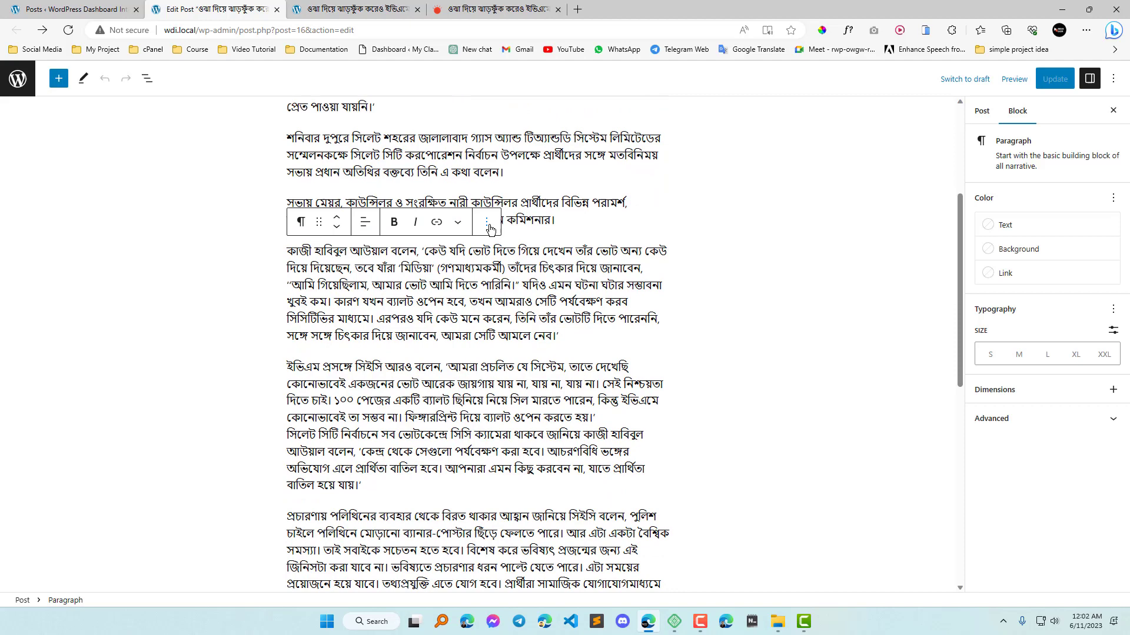
- Insert an Image block after the post's fourth paragraph and open the media library for it
left_click(488, 223)
left_click(514, 325)
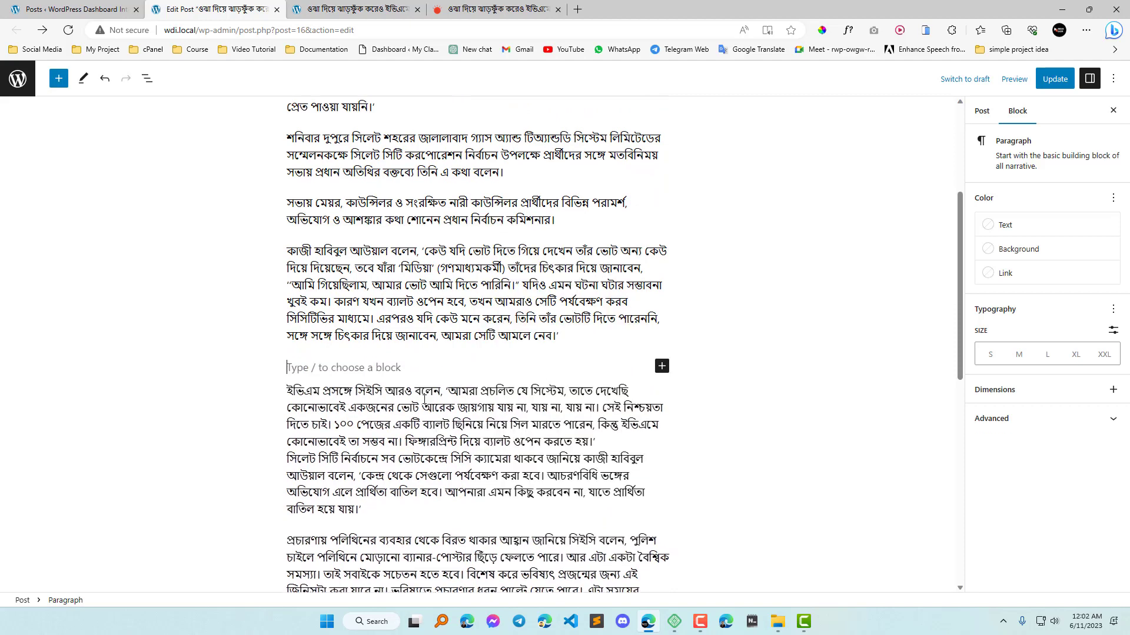
left_click(661, 366)
left_click(769, 457)
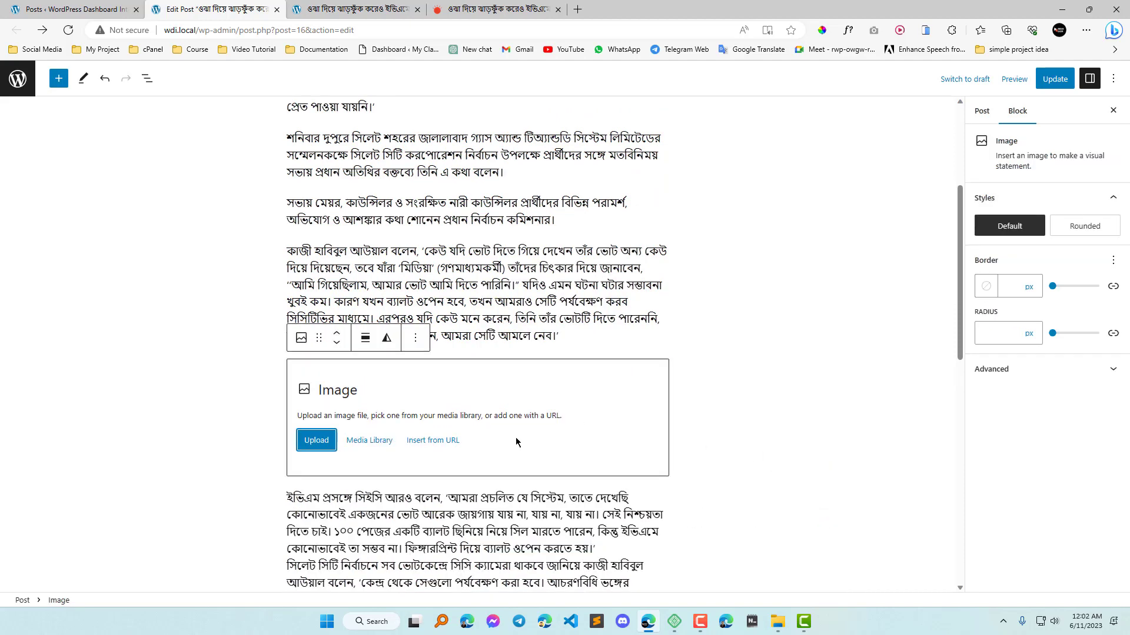
left_click(377, 442)
- Switch to the source news article, open its main photo in a new tab and save the image to the computer
left_click(353, 8)
left_click(484, 9)
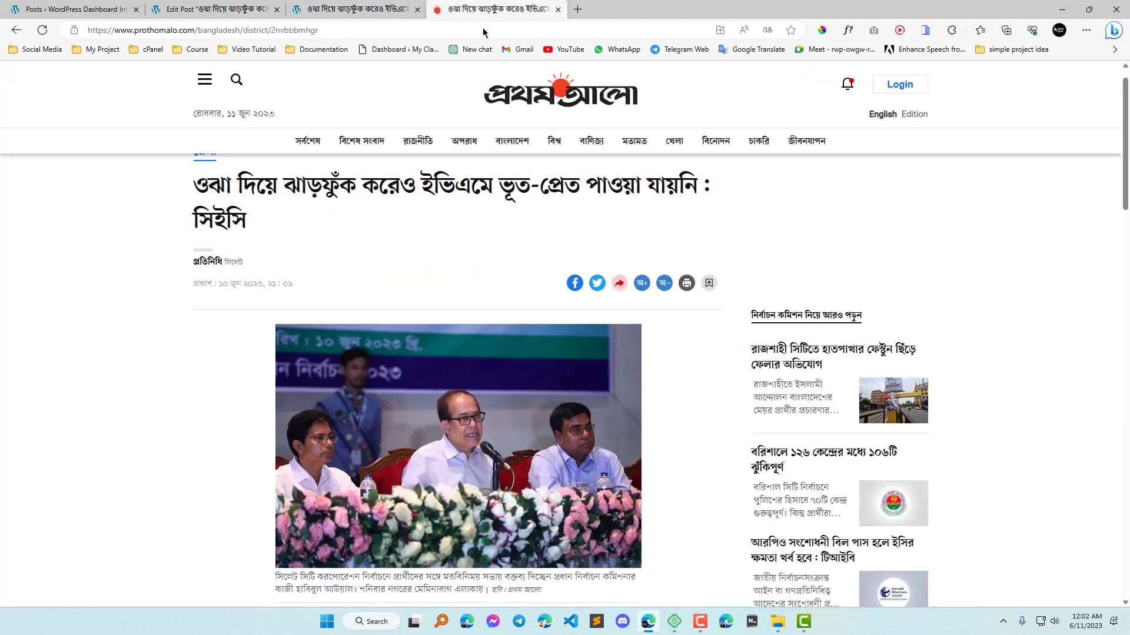
scroll(414, 286, "down", 5)
left_click(396, 140)
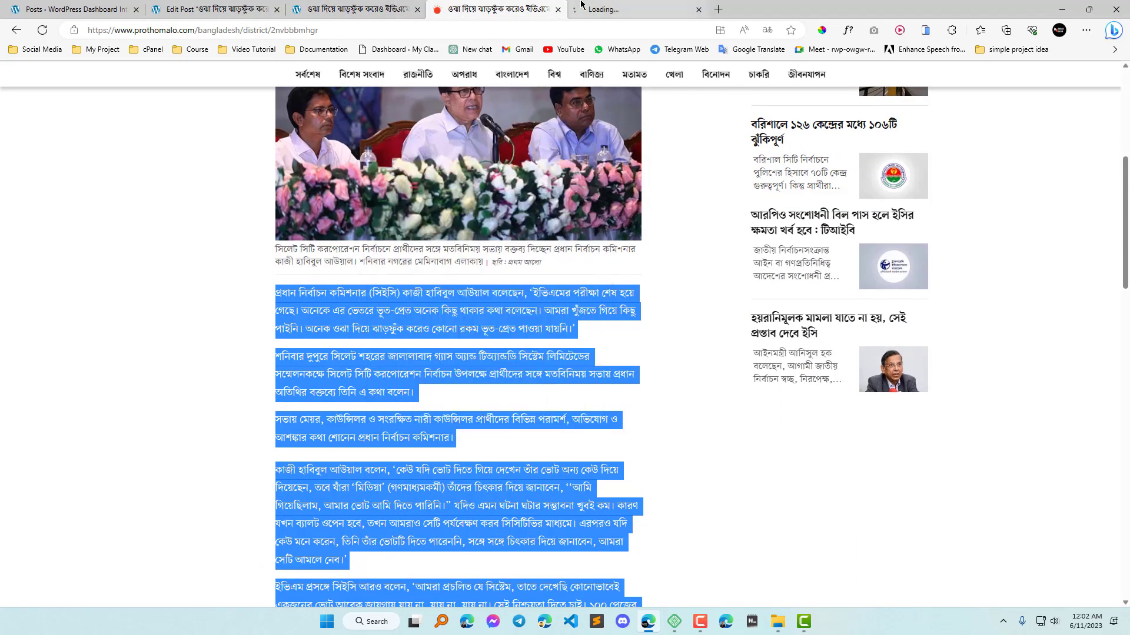
left_click(578, 6)
right_click(447, 268)
left_click(487, 296)
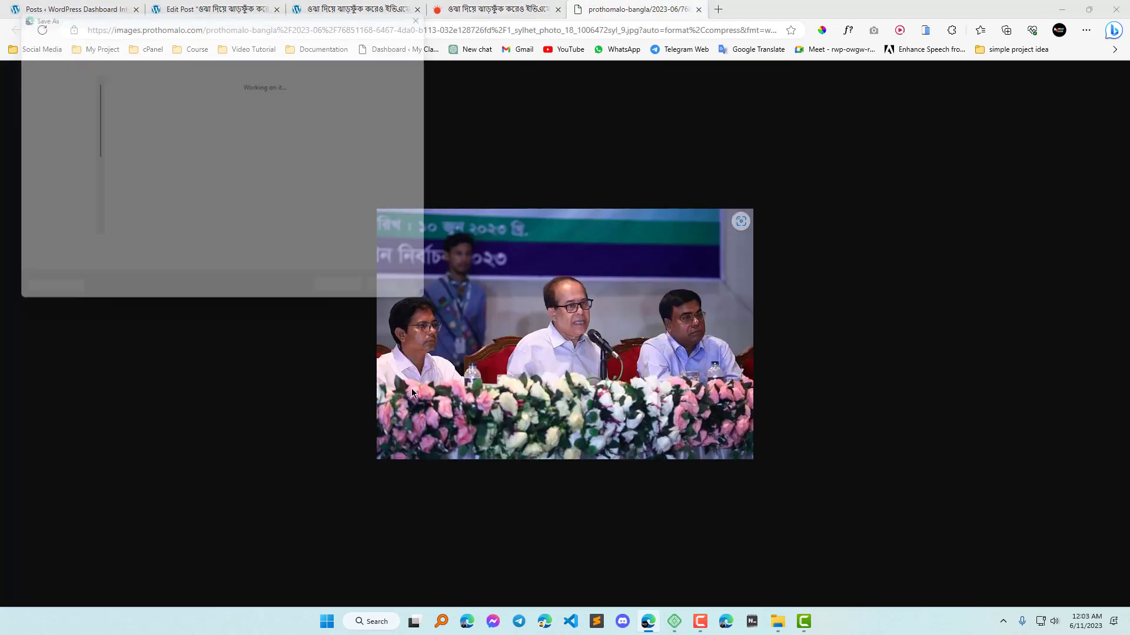
left_click(352, 302)
- Upload the downloaded article photo to the post's media library and place it in the Image block
left_click(236, 8)
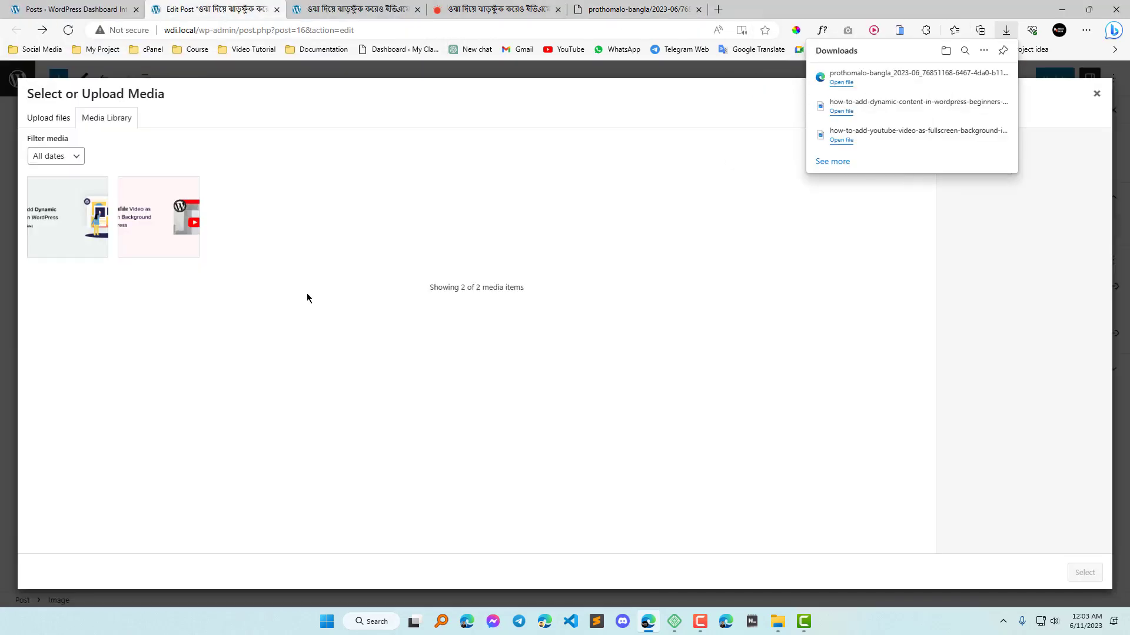
left_click_drag(865, 74, 843, 423)
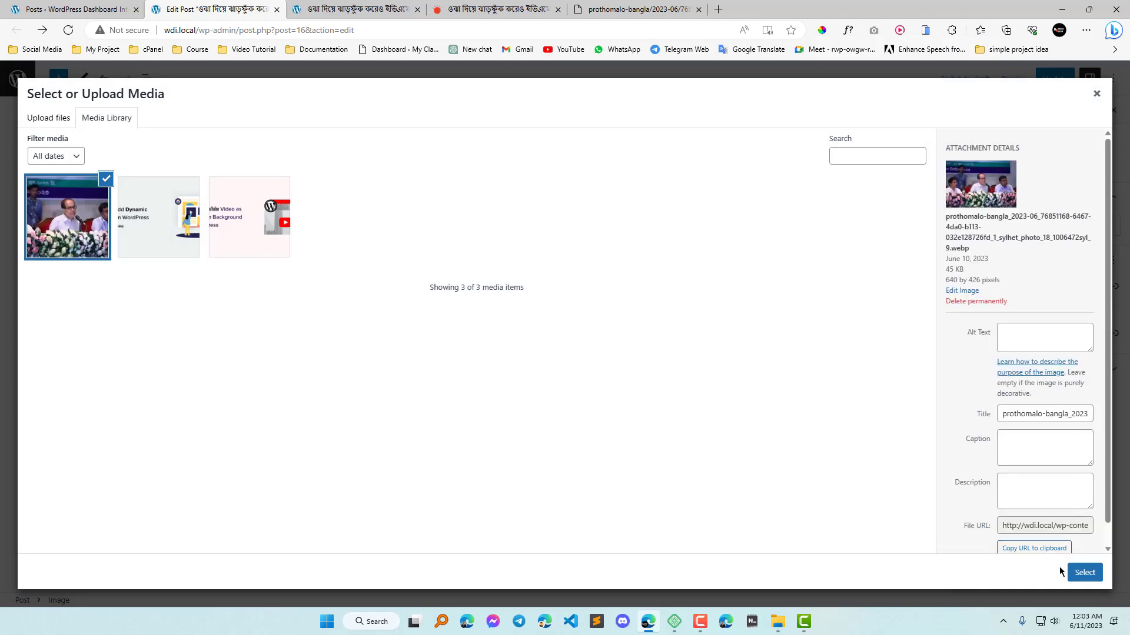
left_click(1085, 573)
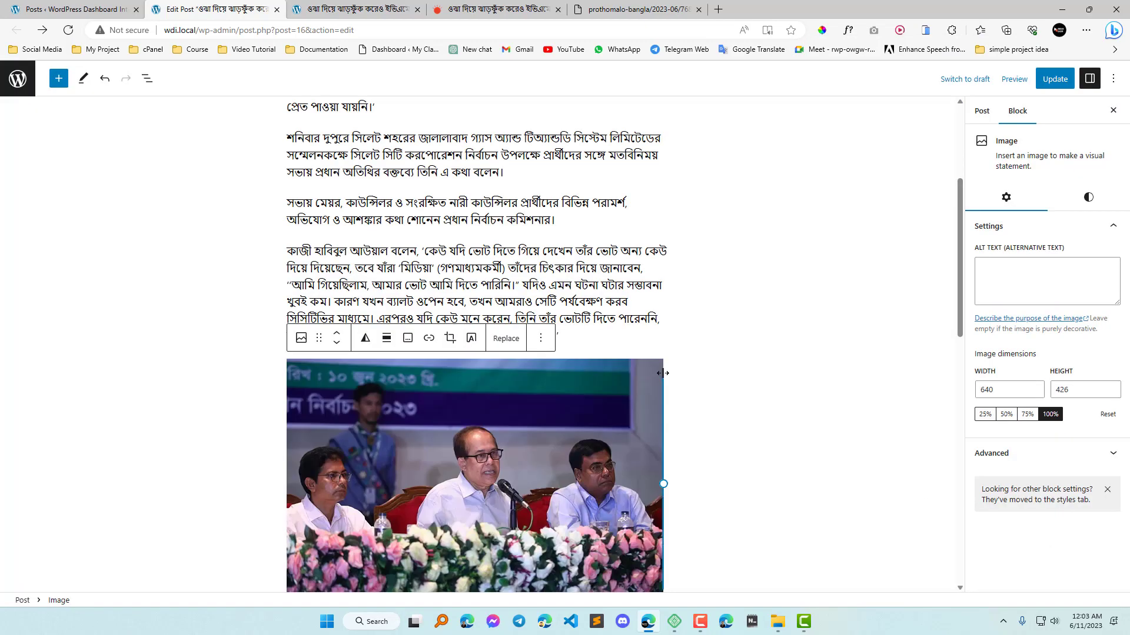
- Update the post with the new image, then reload its live page and look through the article
left_click(1059, 87)
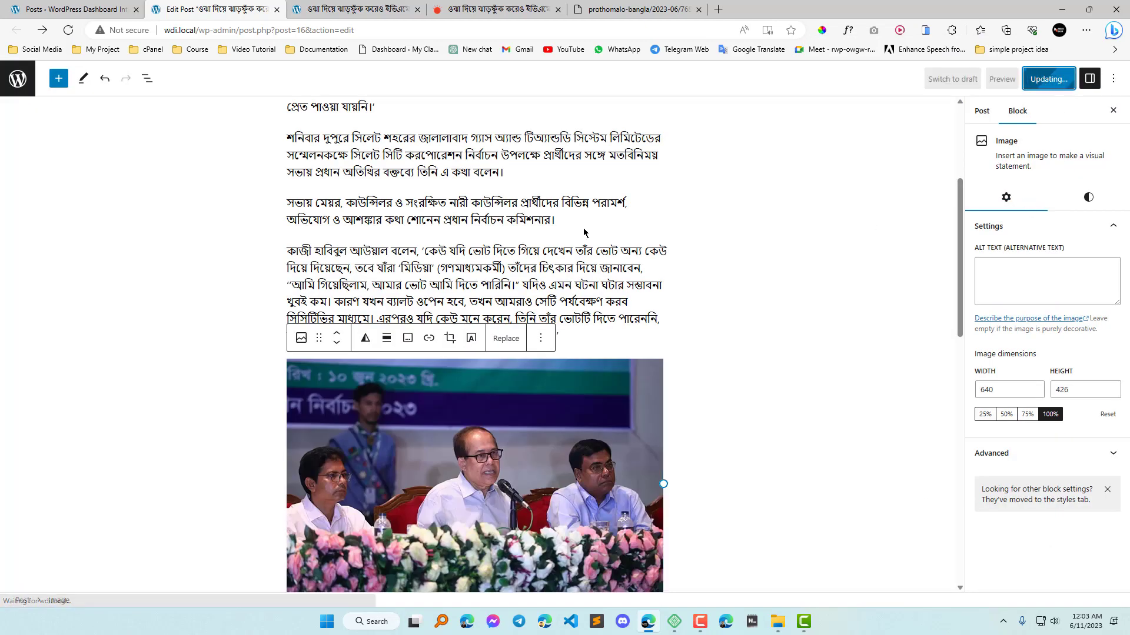
left_click(358, 7)
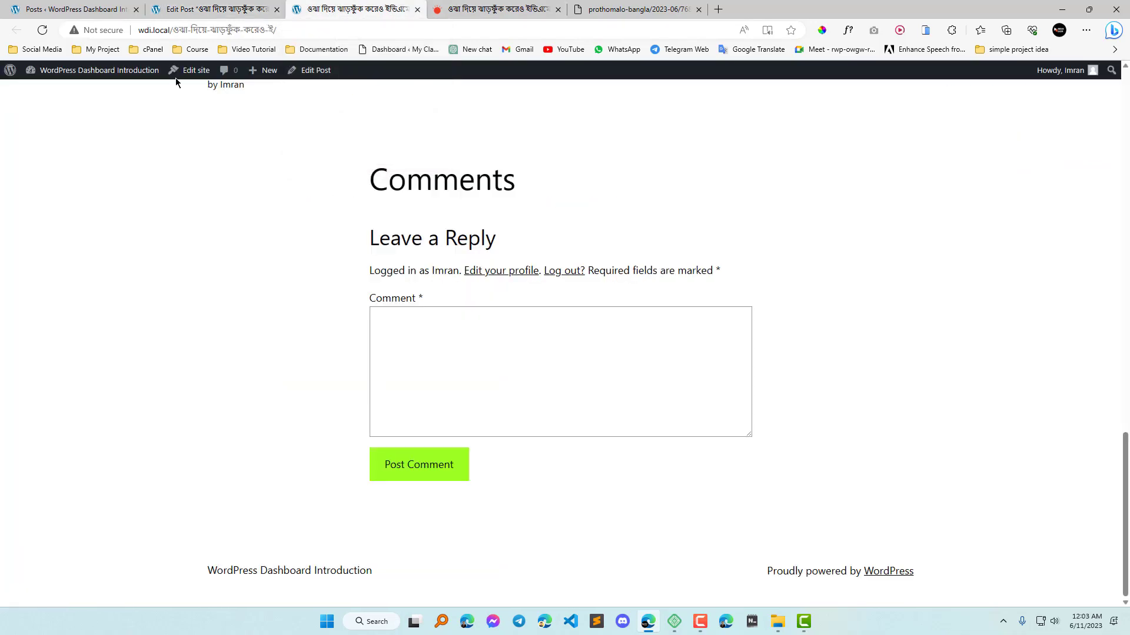
left_click(42, 29)
scroll(599, 354, "up", 15)
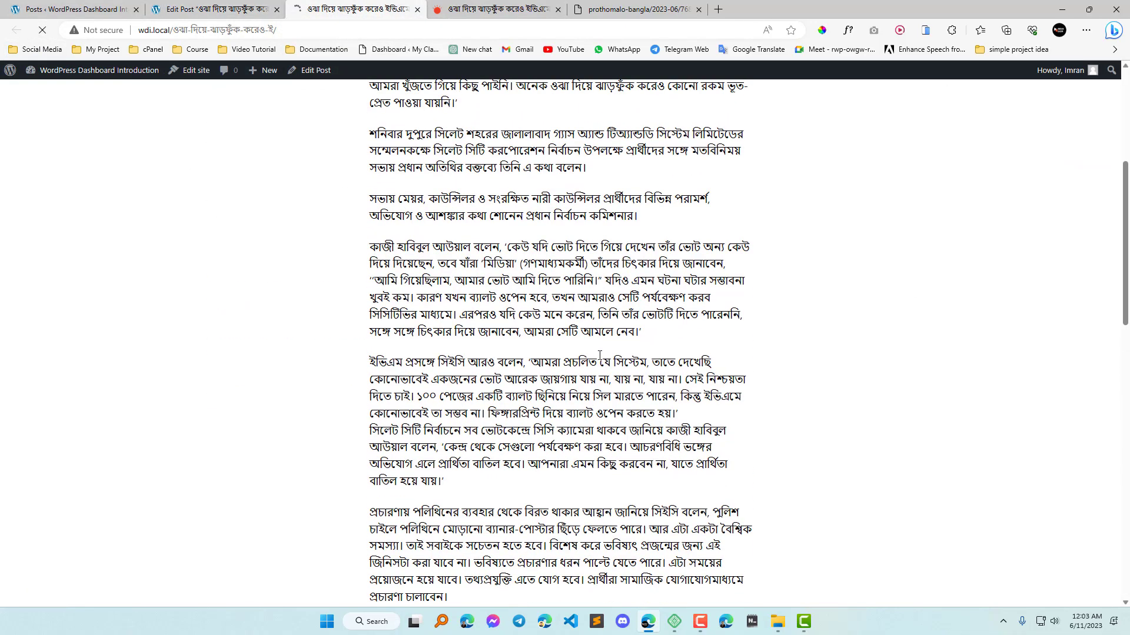
scroll(599, 355, "up", 5)
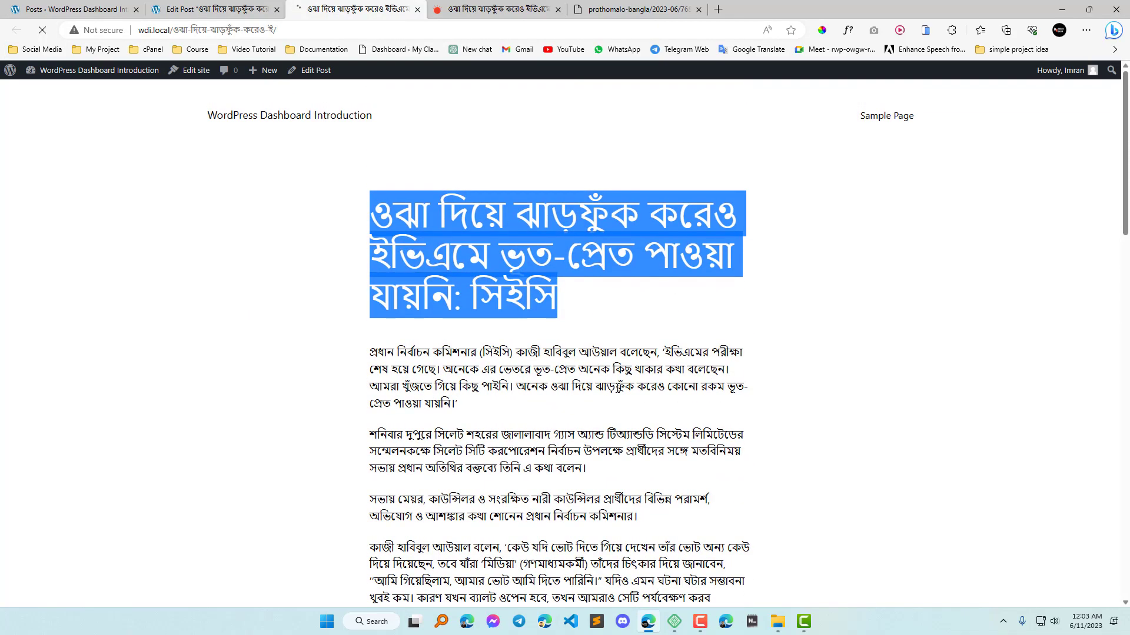
scroll(602, 352, "down", 7)
- Return to the editor and select a text paragraph and the image in turn to examine their block types
left_click(213, 9)
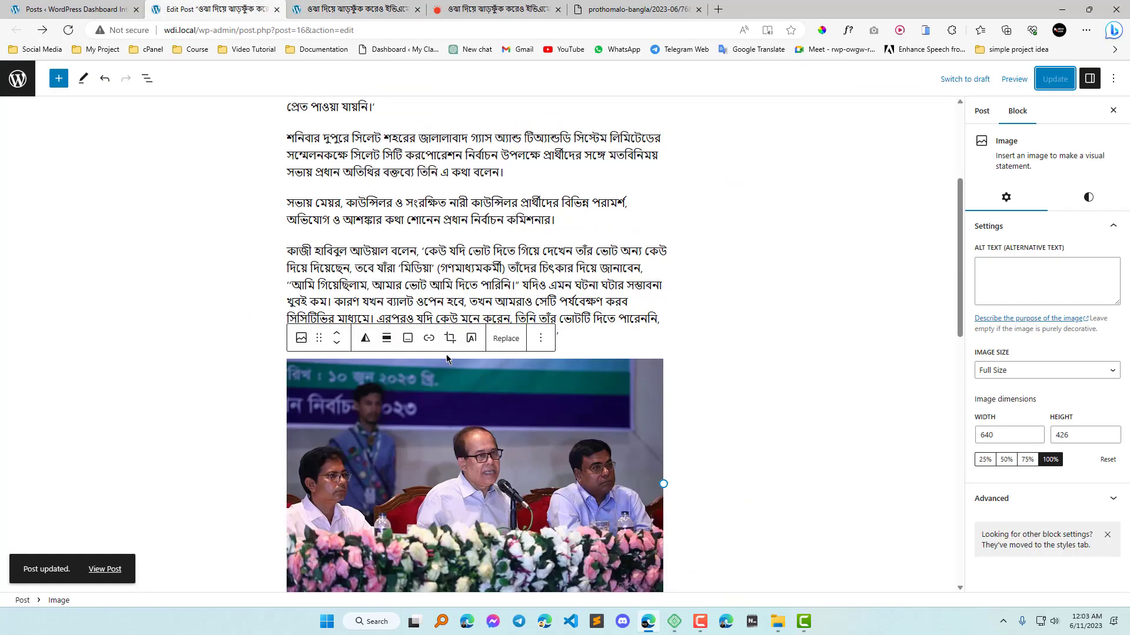
scroll(446, 355, "up", 4)
left_click(407, 388)
scroll(408, 388, "down", 4)
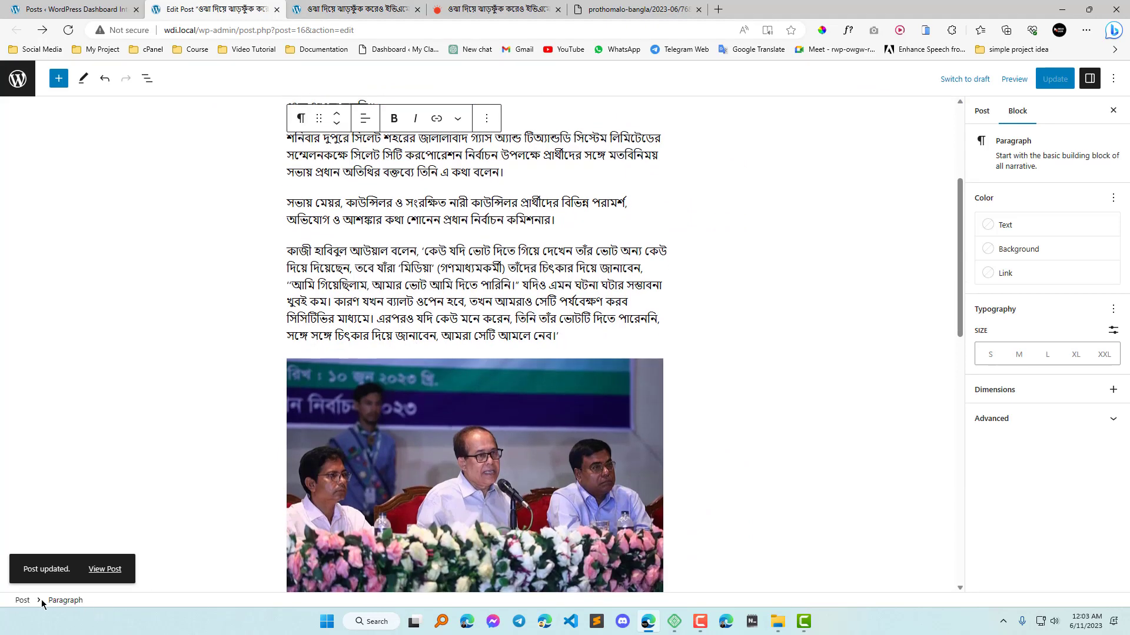
scroll(400, 329, "down", 4)
left_click(400, 311)
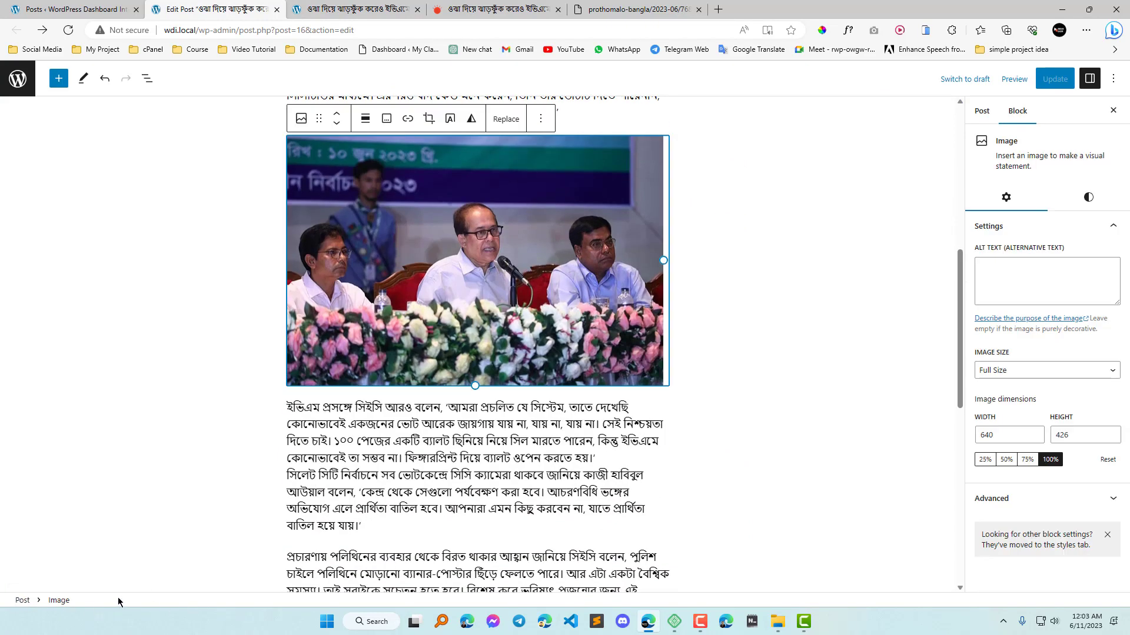
scroll(452, 456, "up", 8)
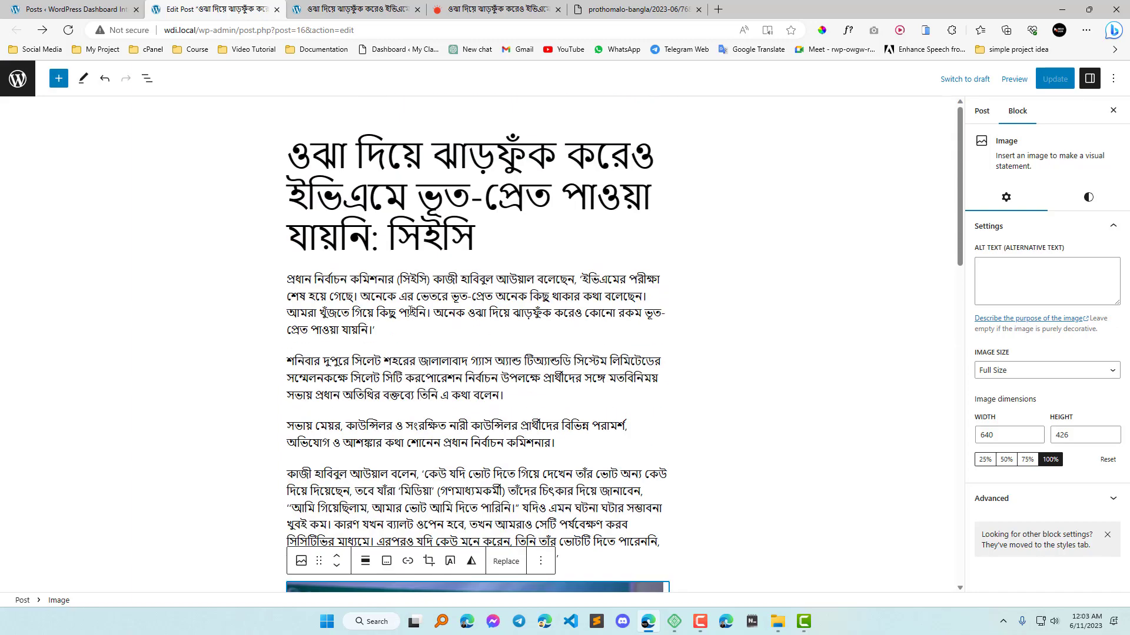
- Open the block library and look through the available text, media, design, widget, theme and embed blocks
left_click(58, 78)
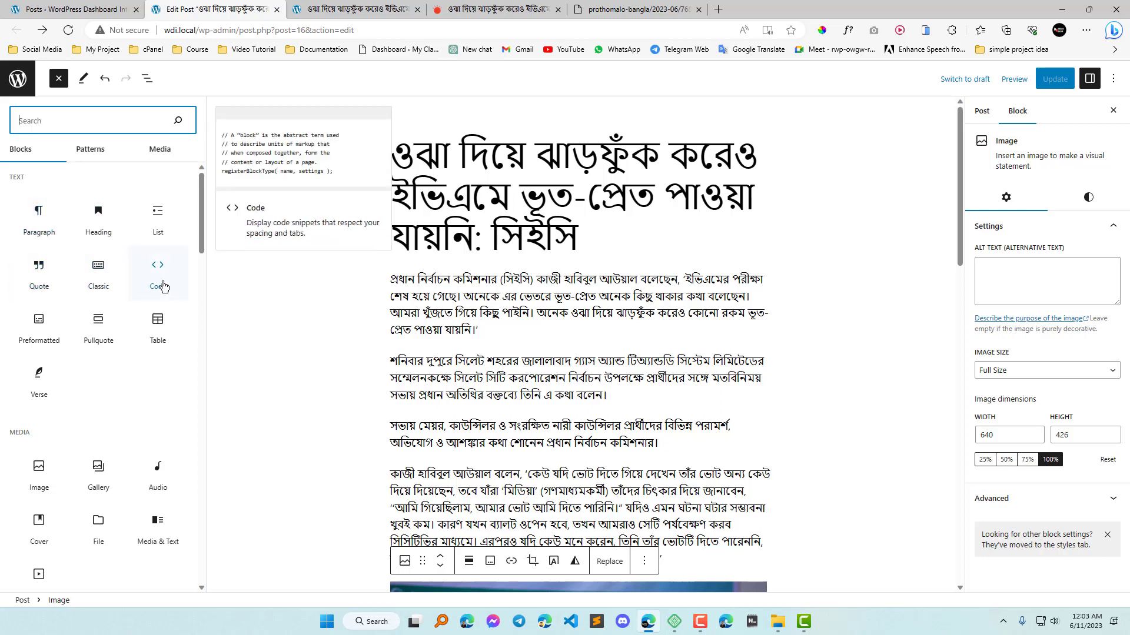
scroll(53, 315, "down", 2)
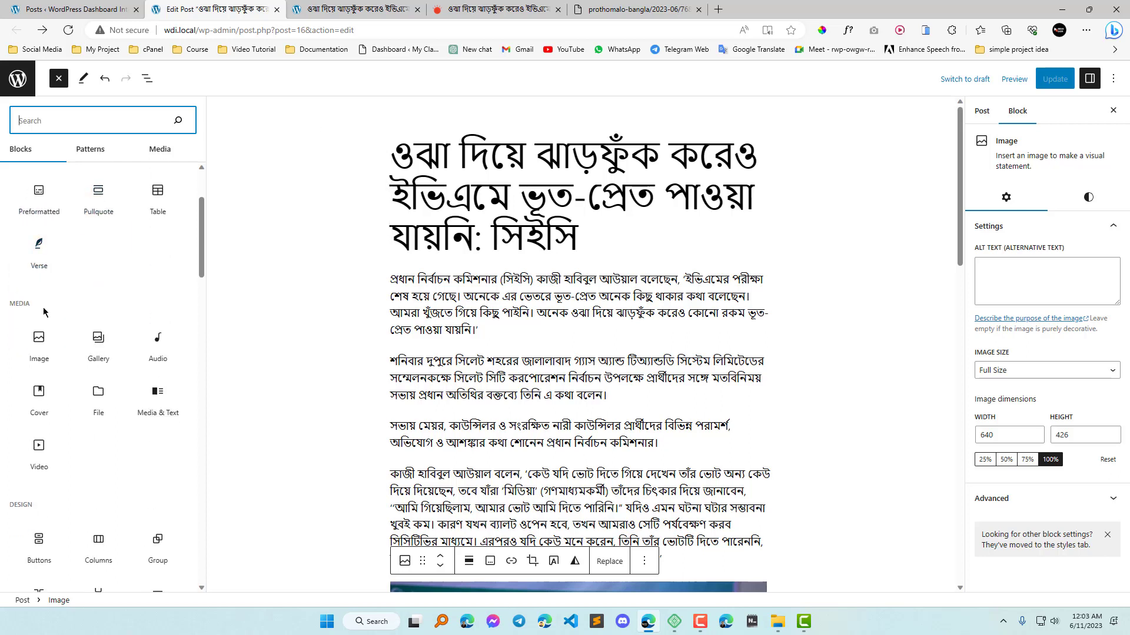
scroll(41, 270, "down", 2)
scroll(53, 306, "up", 2)
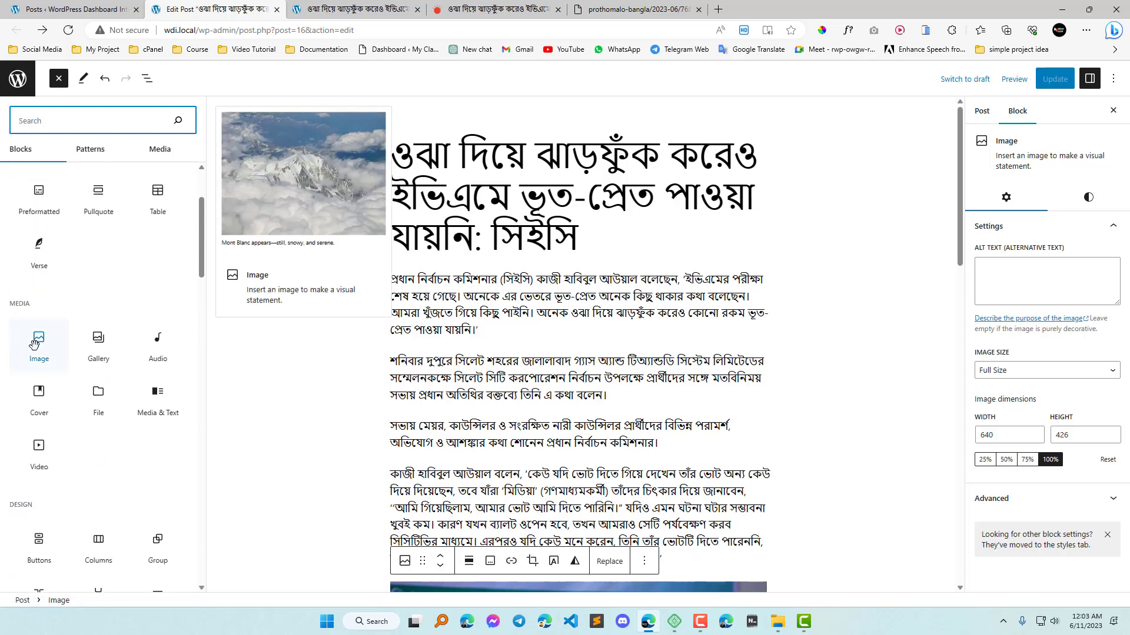
scroll(36, 345, "down", 1)
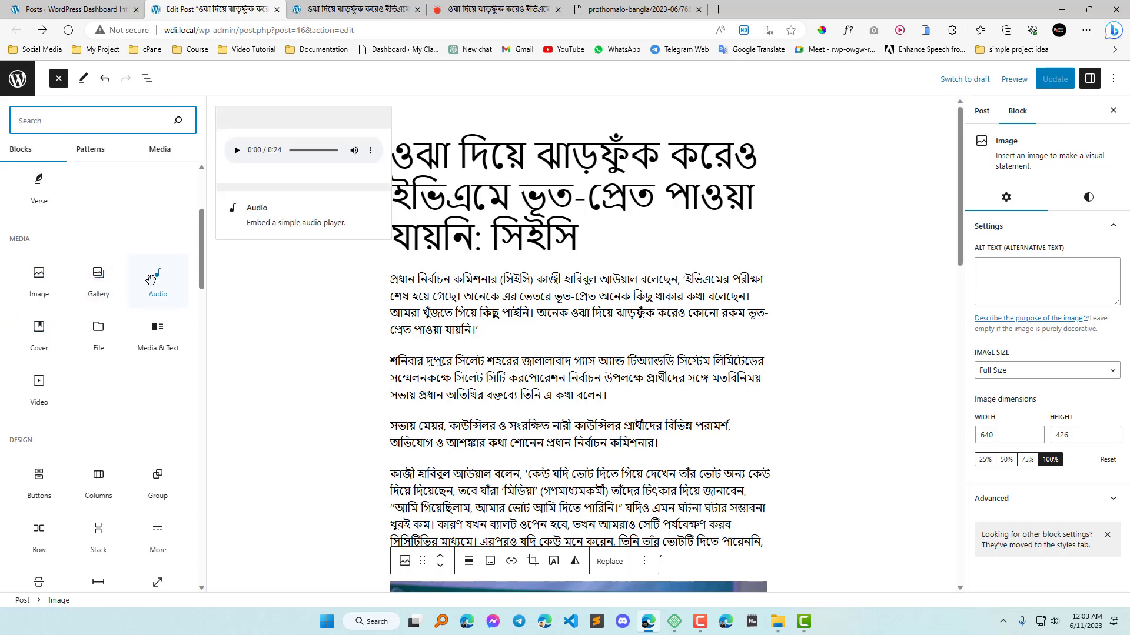
scroll(98, 347, "down", 2)
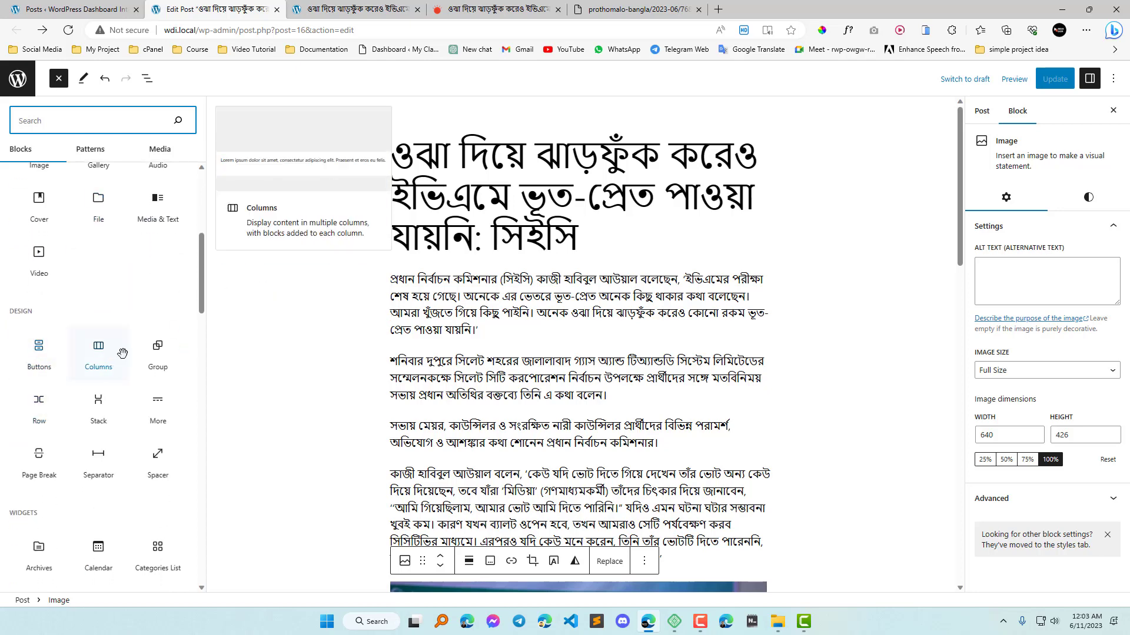
scroll(115, 492, "down", 13)
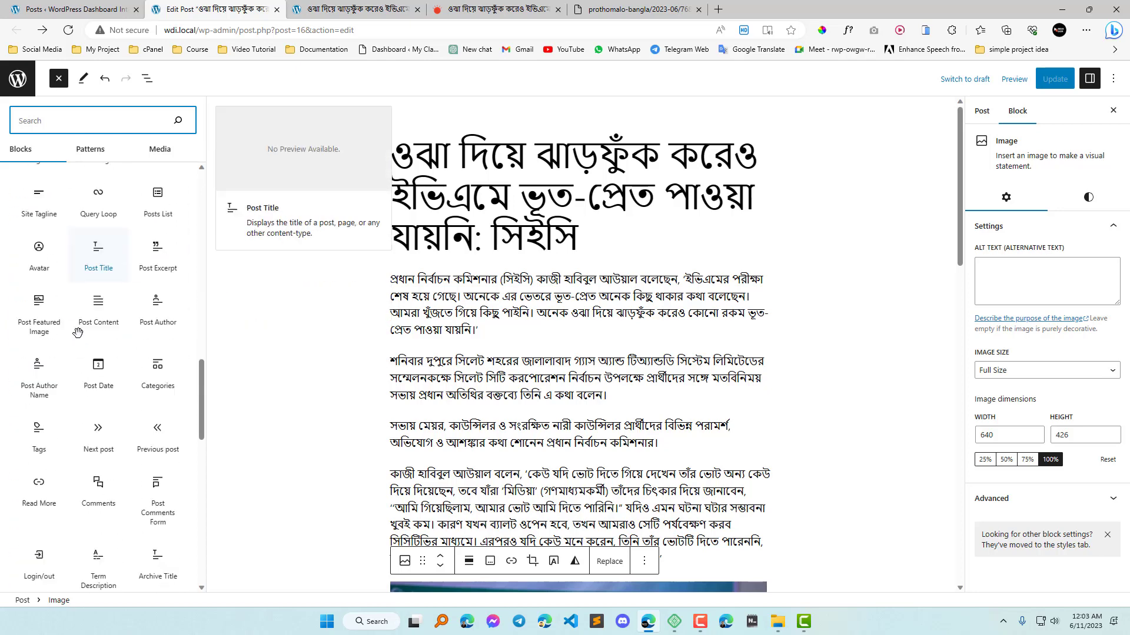
scroll(98, 517, "down", 2)
scroll(59, 353, "up", 20)
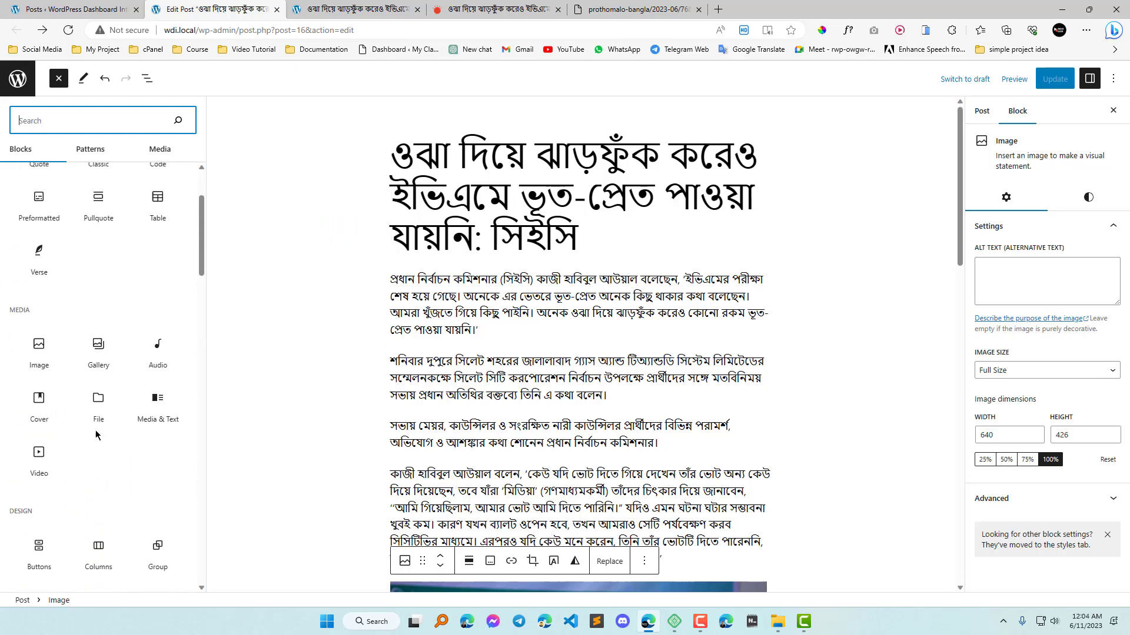
scroll(46, 306, "down", 20)
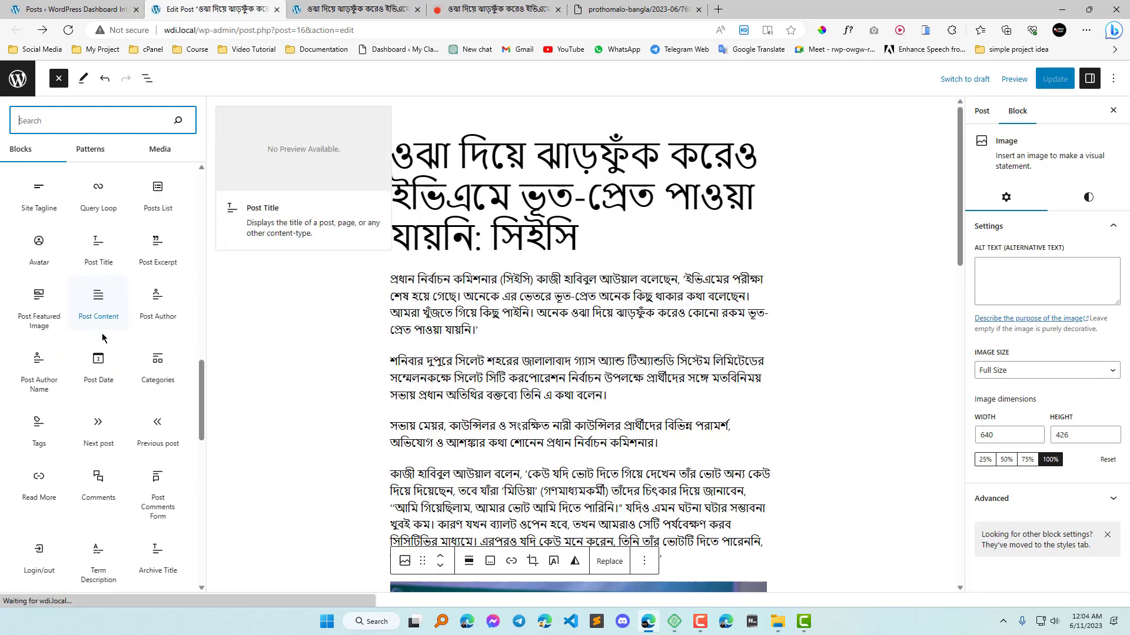
scroll(106, 384, "down", 15)
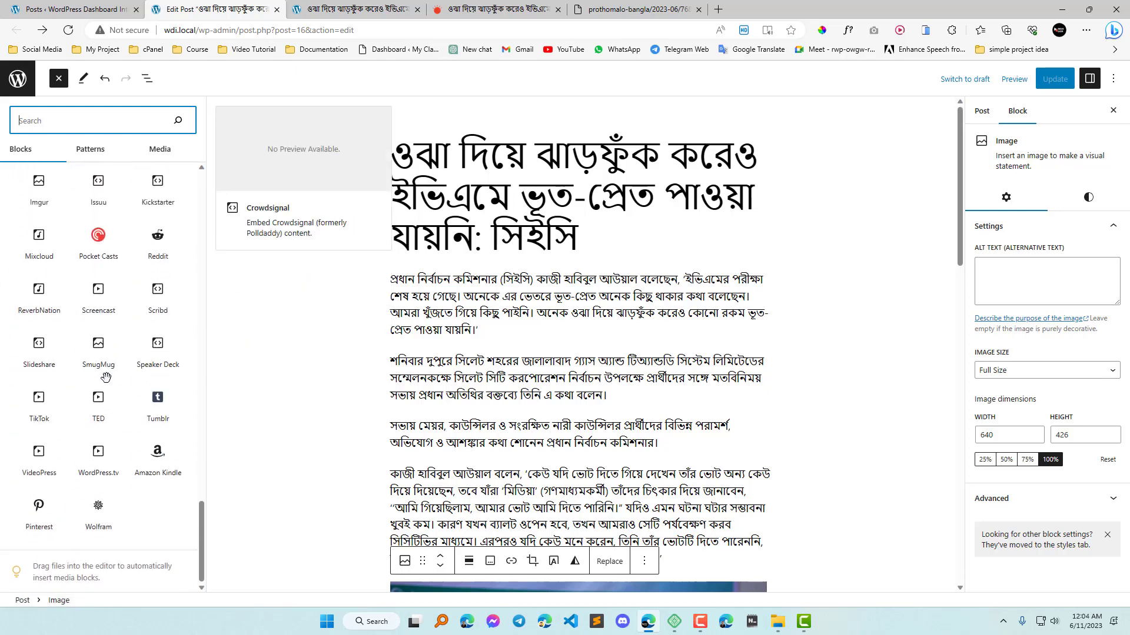
- Look back through the block library from the embed blocks up to the text blocks and compare them with the post's content
scroll(118, 364, "up", 10)
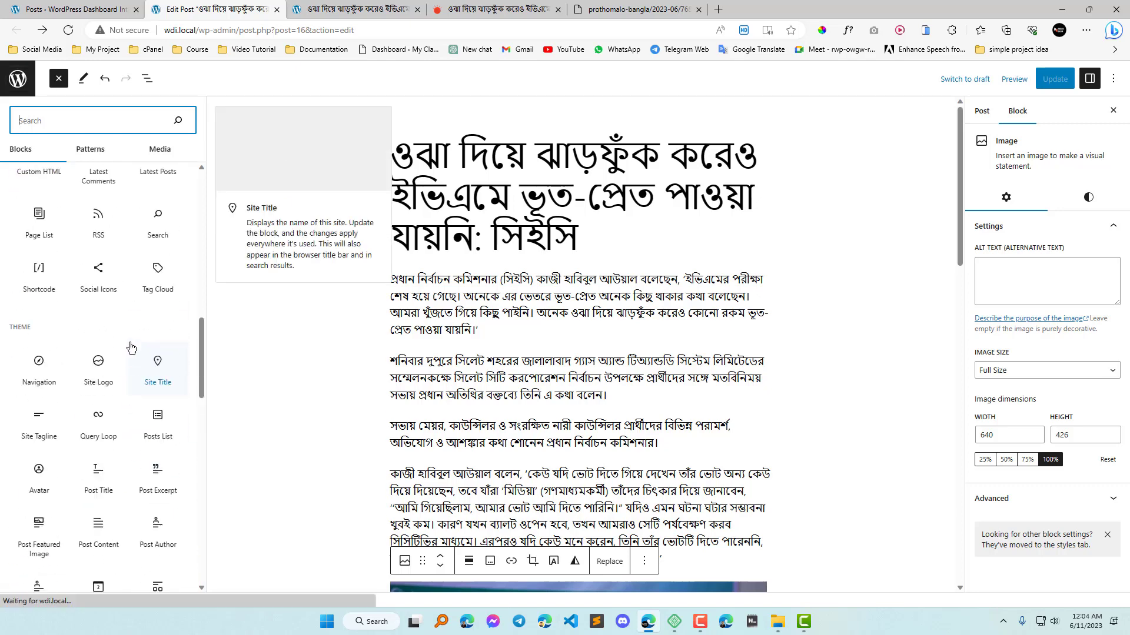
scroll(129, 335, "up", 10)
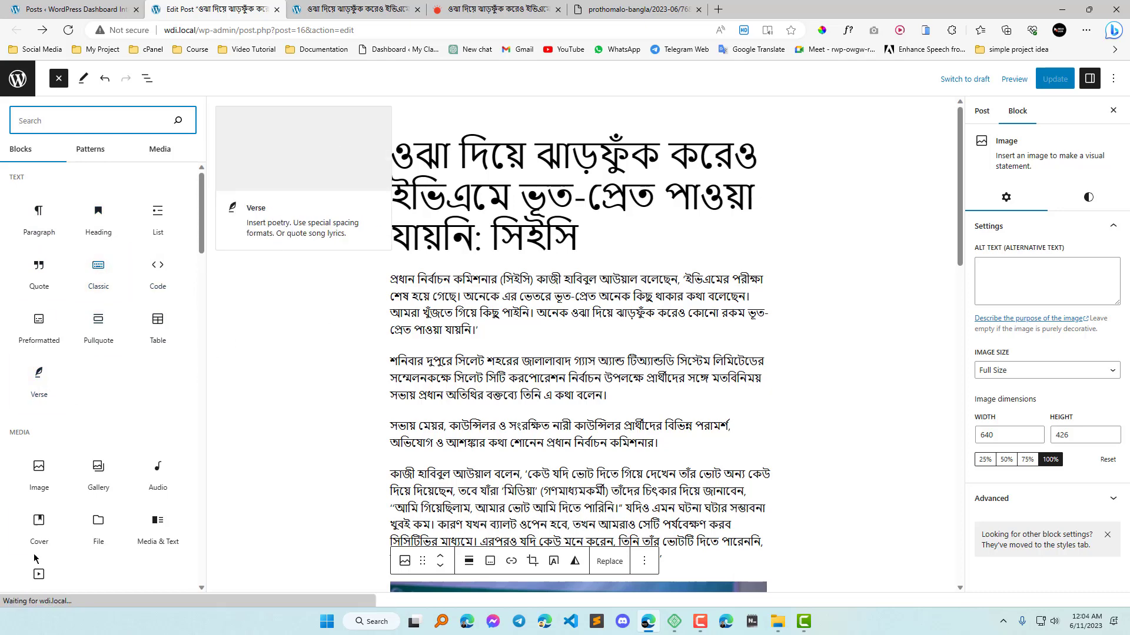
scroll(76, 488, "down", 10)
scroll(84, 437, "up", 8)
scroll(84, 437, "up", 3)
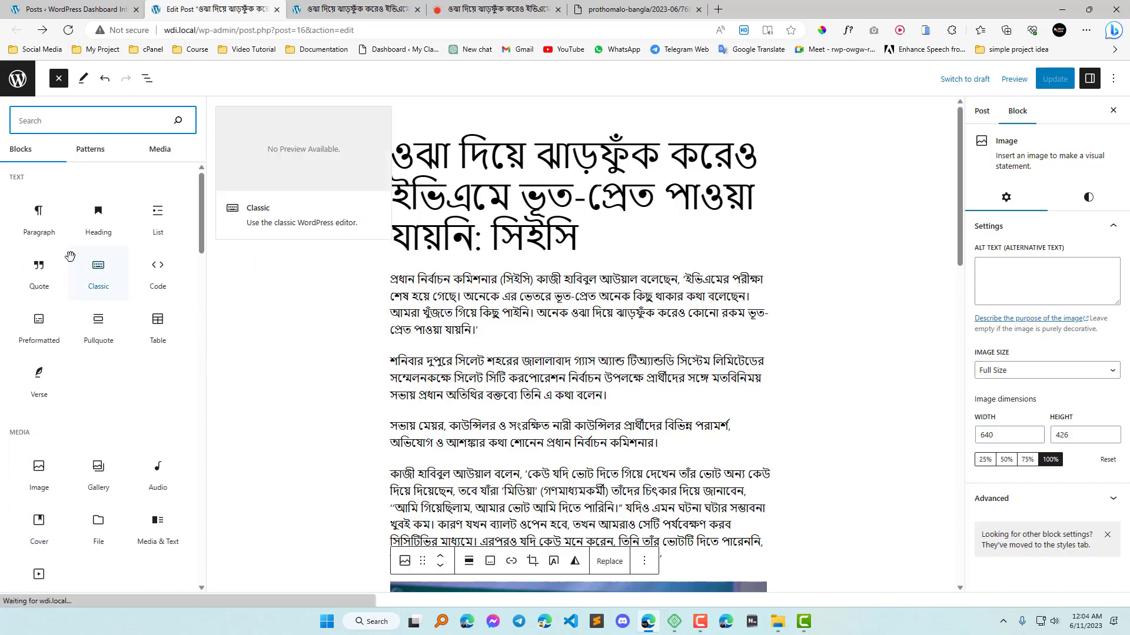
scroll(503, 317, "down", 6)
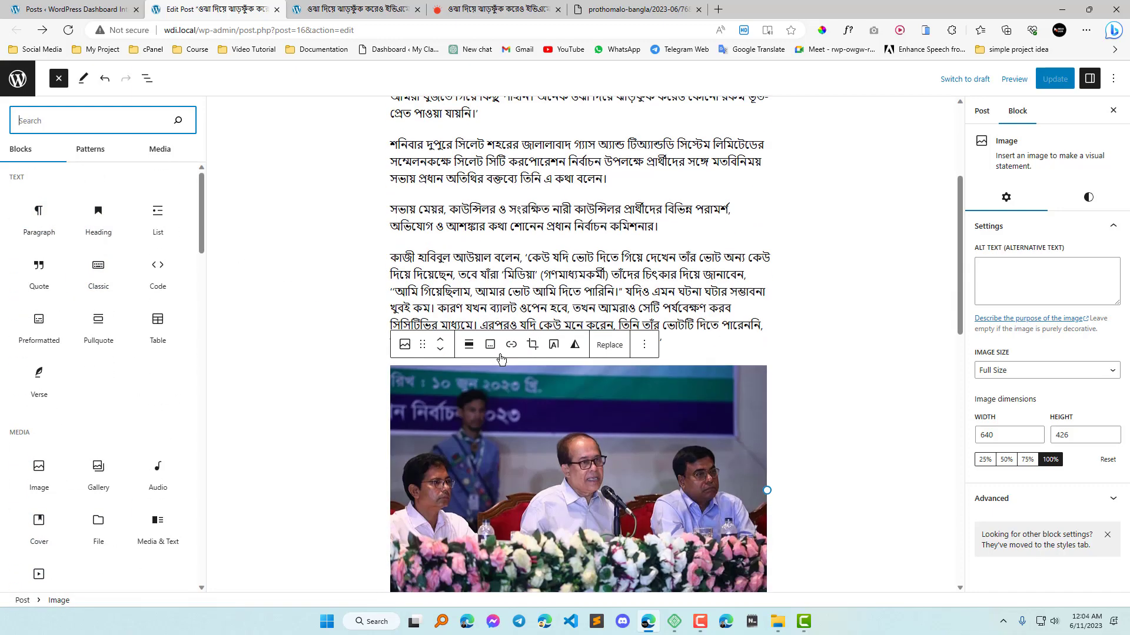
scroll(565, 282, "down", 3)
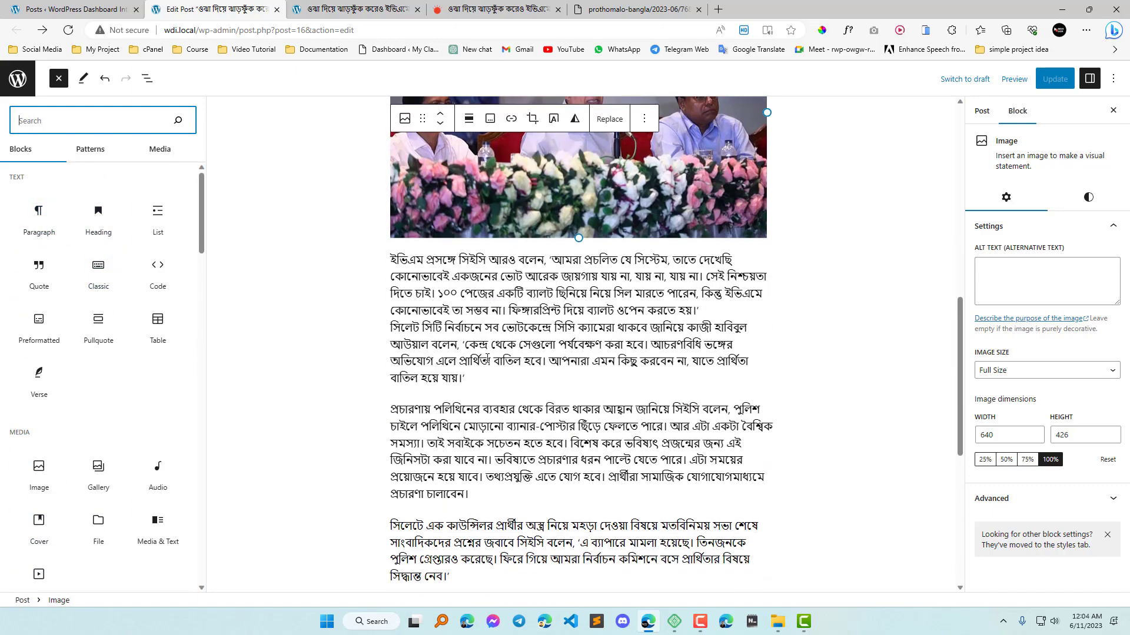
- Insert an empty block after the article image and turn it into a Table block
scroll(623, 253, "up", 2)
left_click(660, 192)
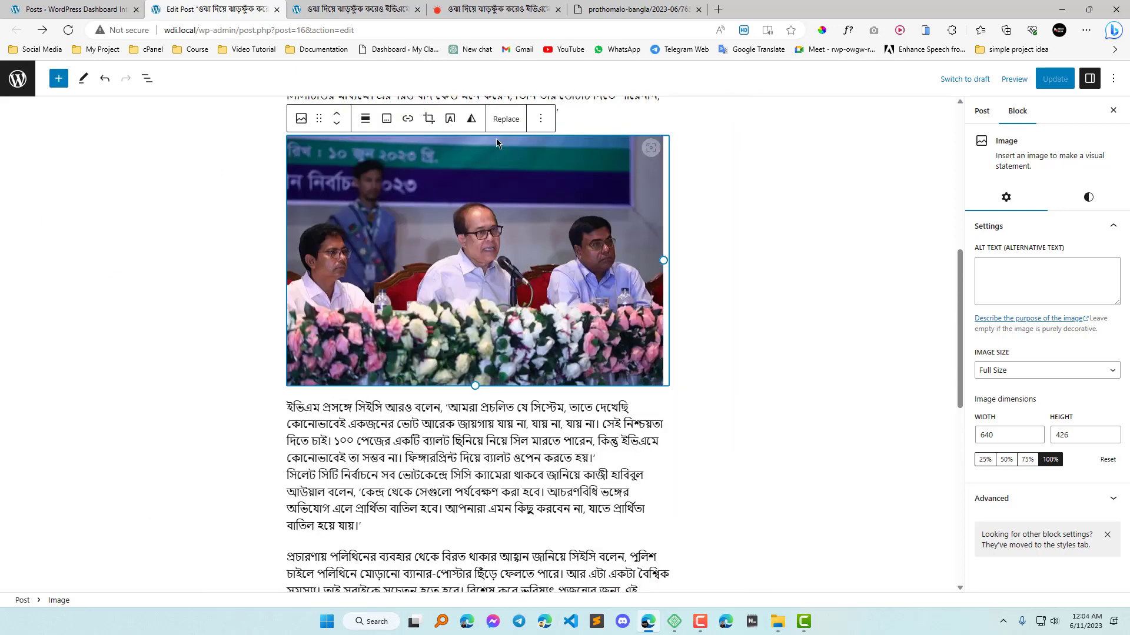
left_click(540, 119)
left_click(560, 219)
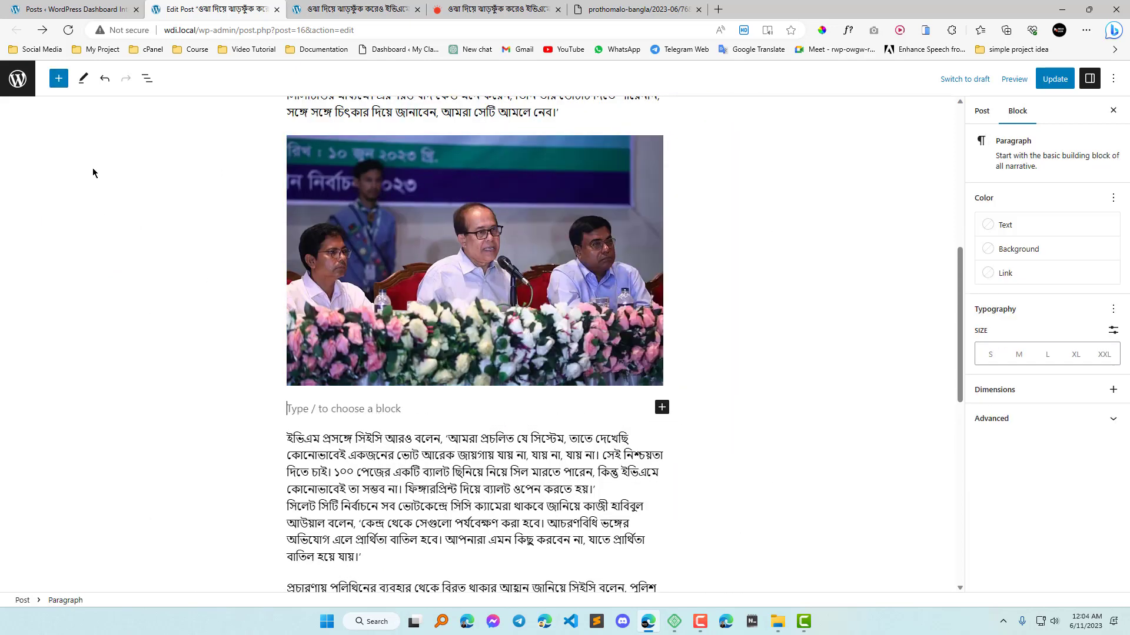
left_click(59, 79)
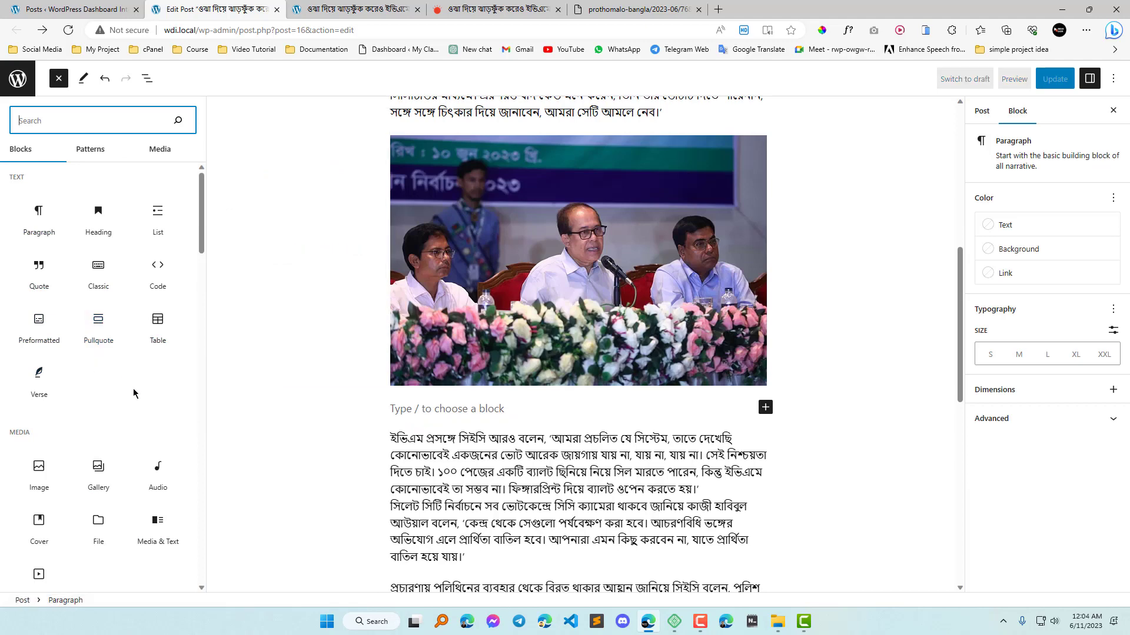
left_click(157, 325)
left_click(499, 380)
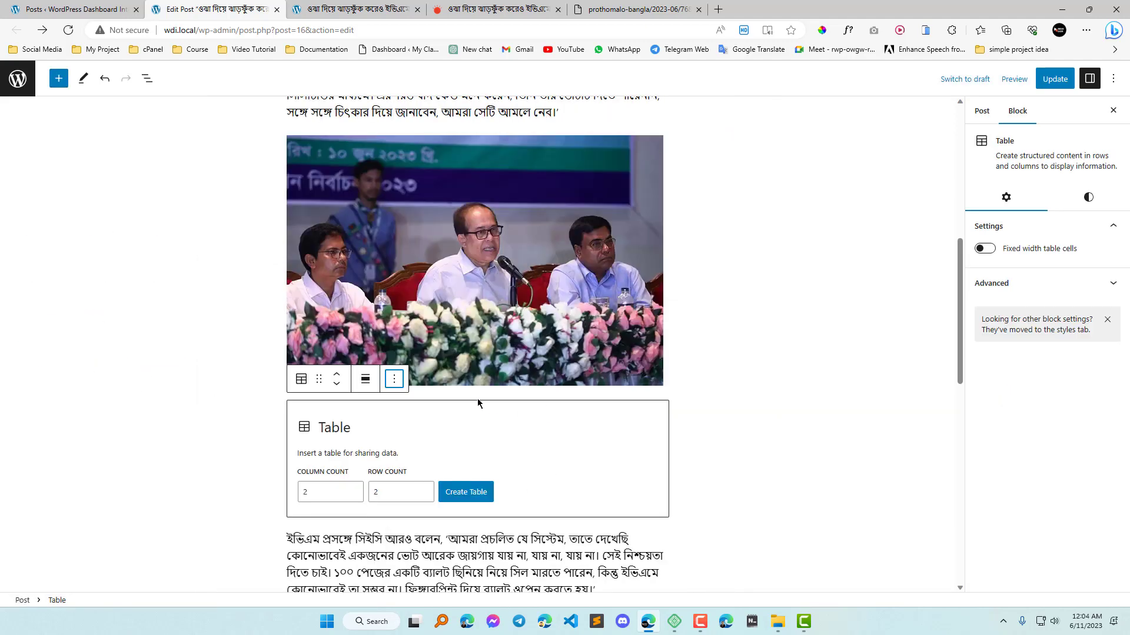
- Remove the Table block below the image and view the image block's options
left_click(397, 380)
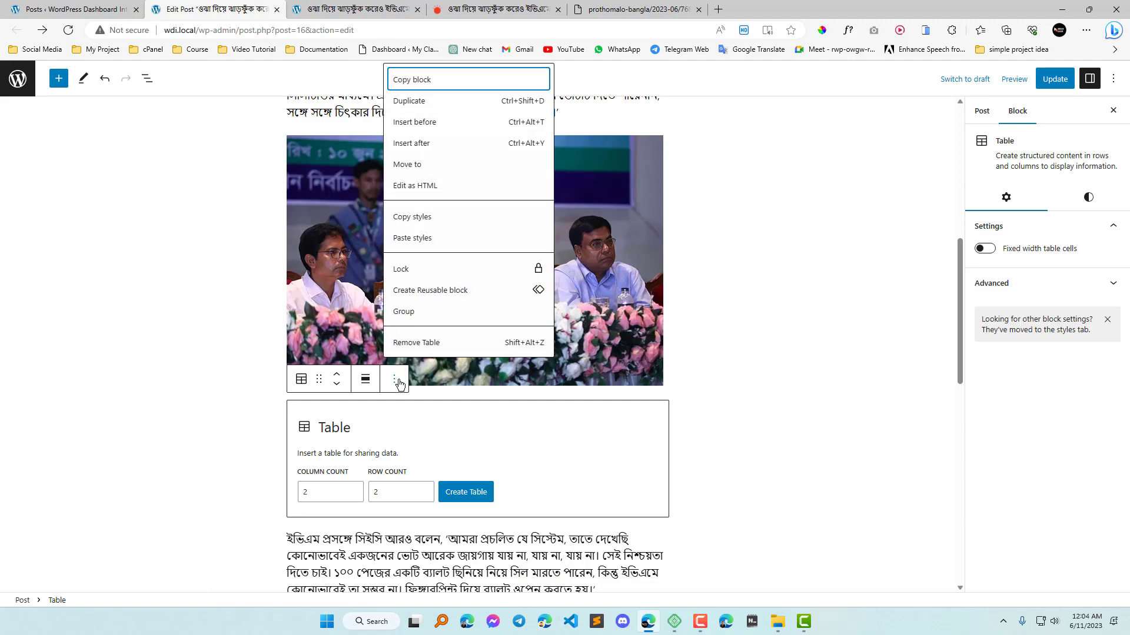
left_click(450, 348)
left_click(540, 118)
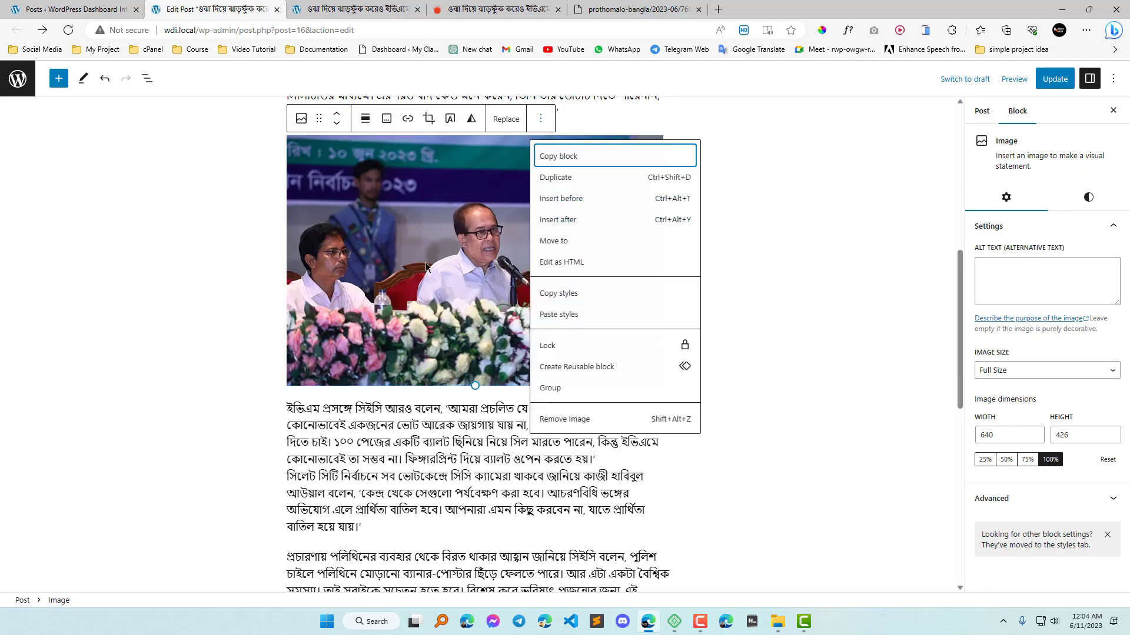
- Place the cursor in the first paragraph and view the editor's Edit and Select tool options
scroll(177, 359, "up", 8)
left_click(405, 277)
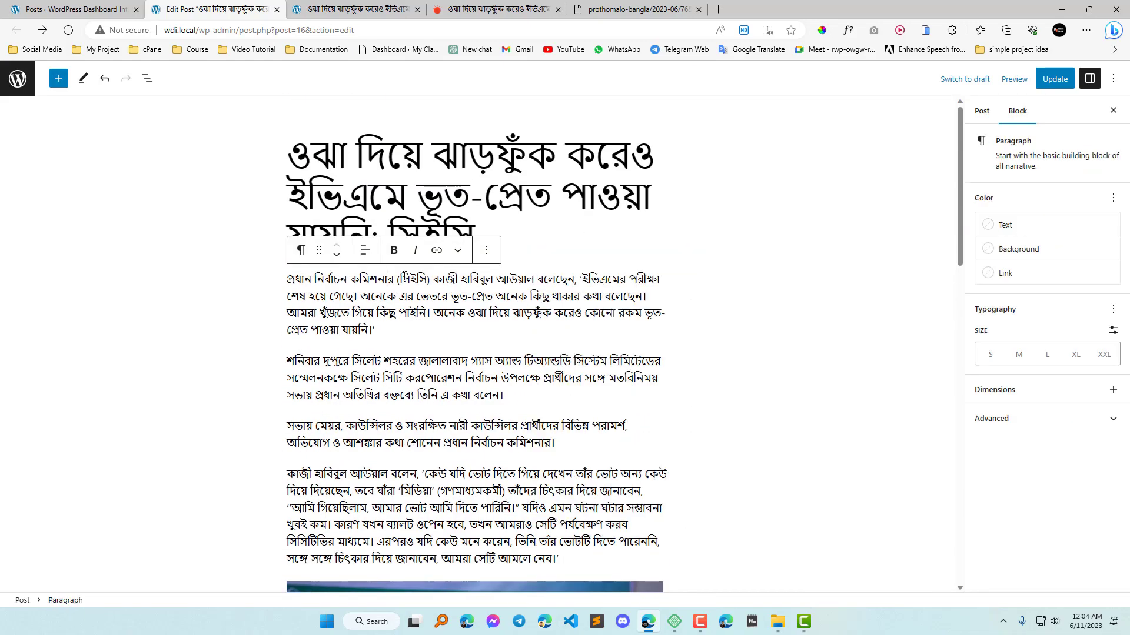
left_click(58, 78)
left_click(58, 80)
left_click(83, 81)
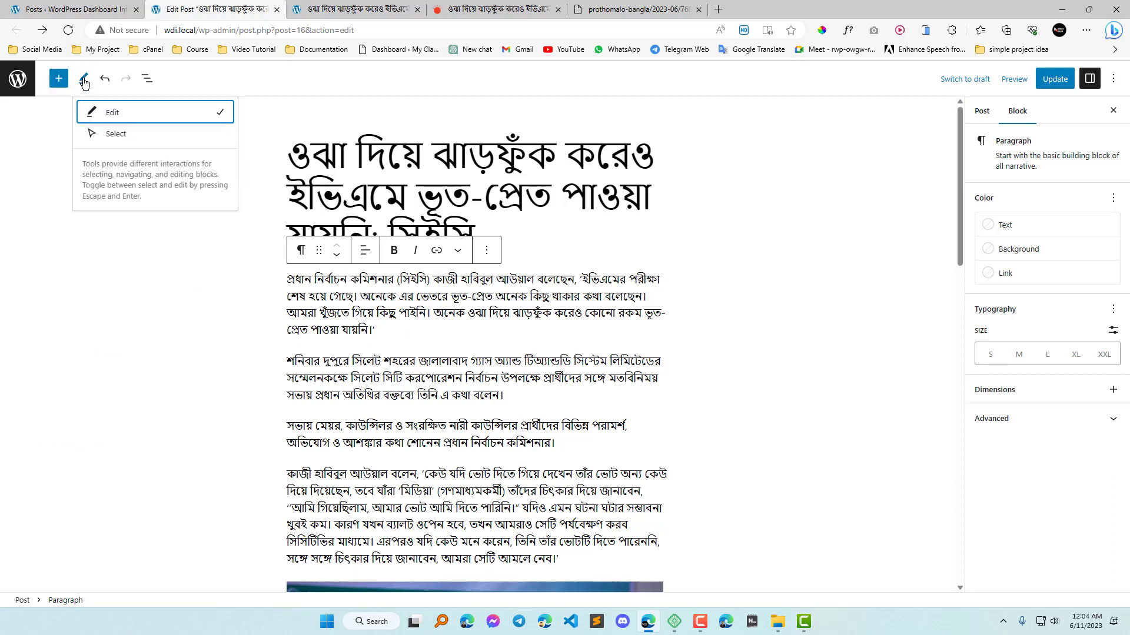
- Edit the first paragraph's text by deleting the closing quotation mark at its end
left_click(457, 296)
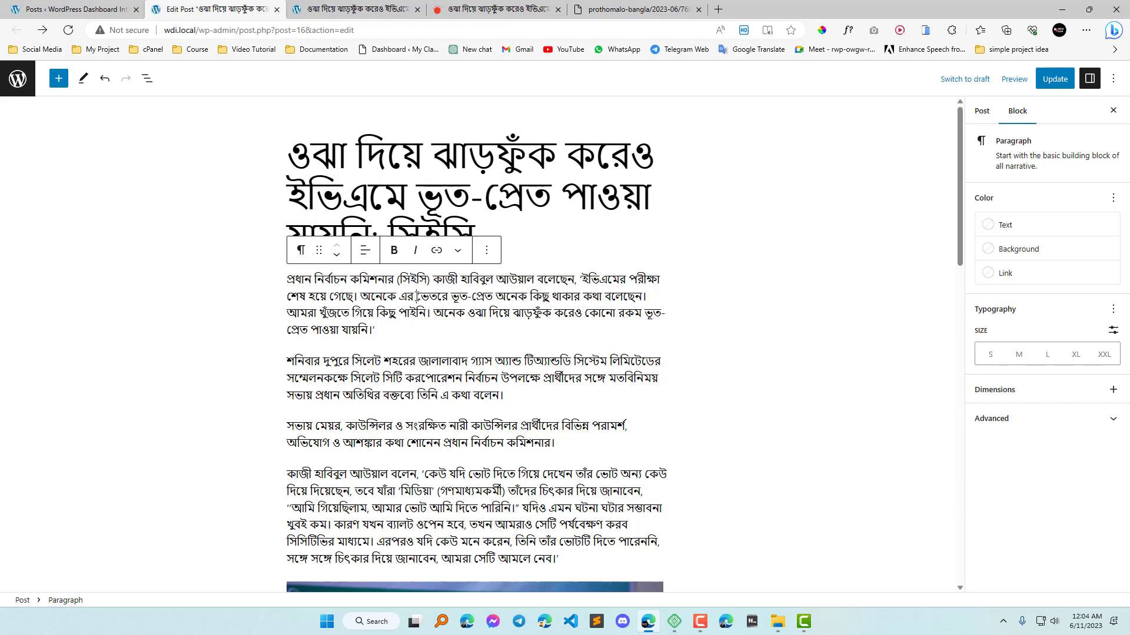
left_click_drag(417, 297, 525, 300)
left_click(416, 314)
left_click(82, 79)
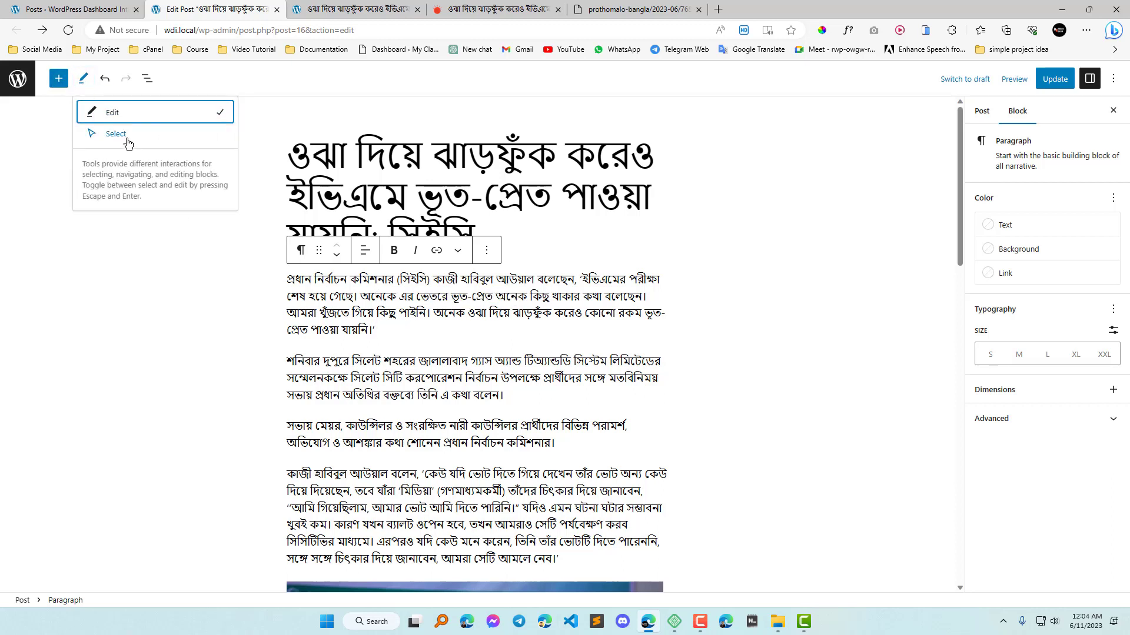
left_click(128, 144)
left_click(465, 313)
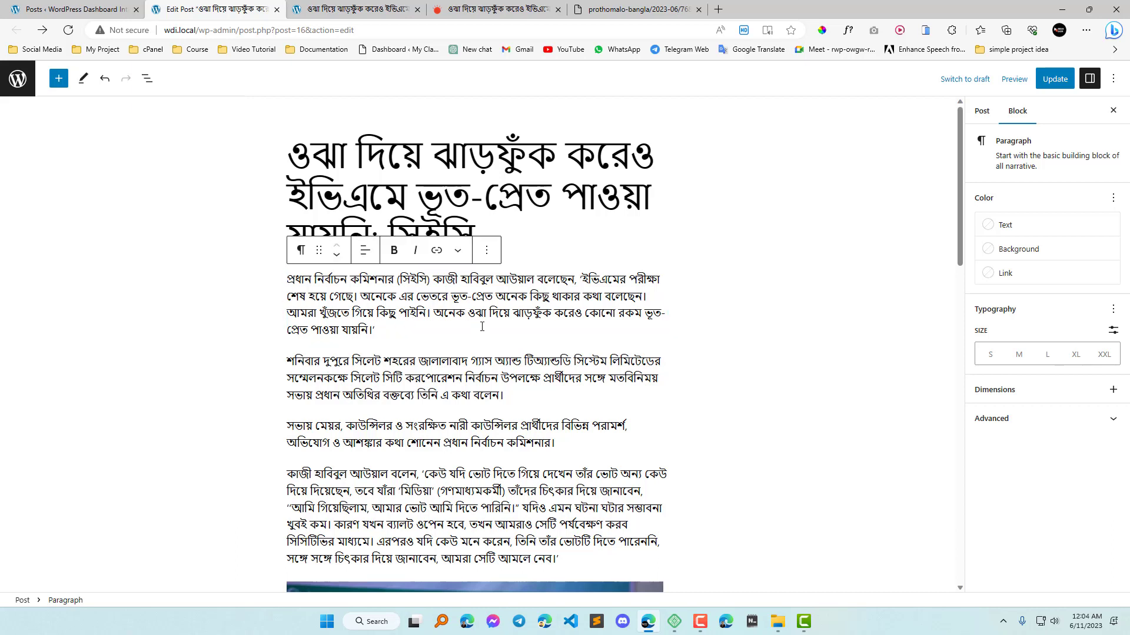
key("BackSpace")
- Switch to the Select tool and select the second through fourth paragraphs in turn as whole blocks
left_click(83, 78)
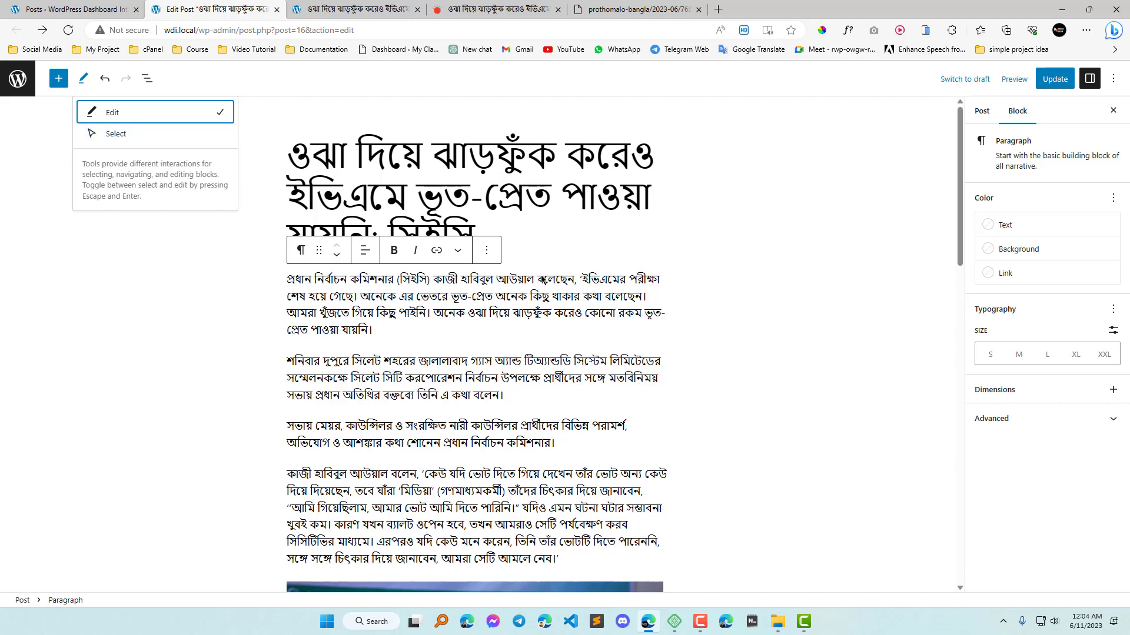
left_click(147, 140)
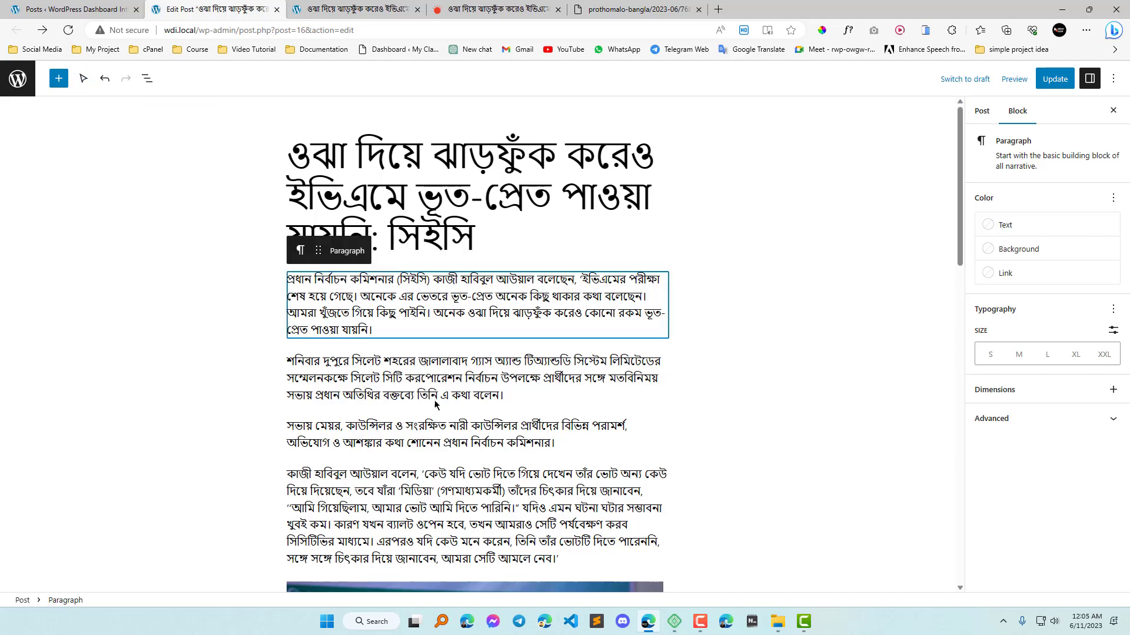
left_click(434, 377)
scroll(509, 420, "down", 2)
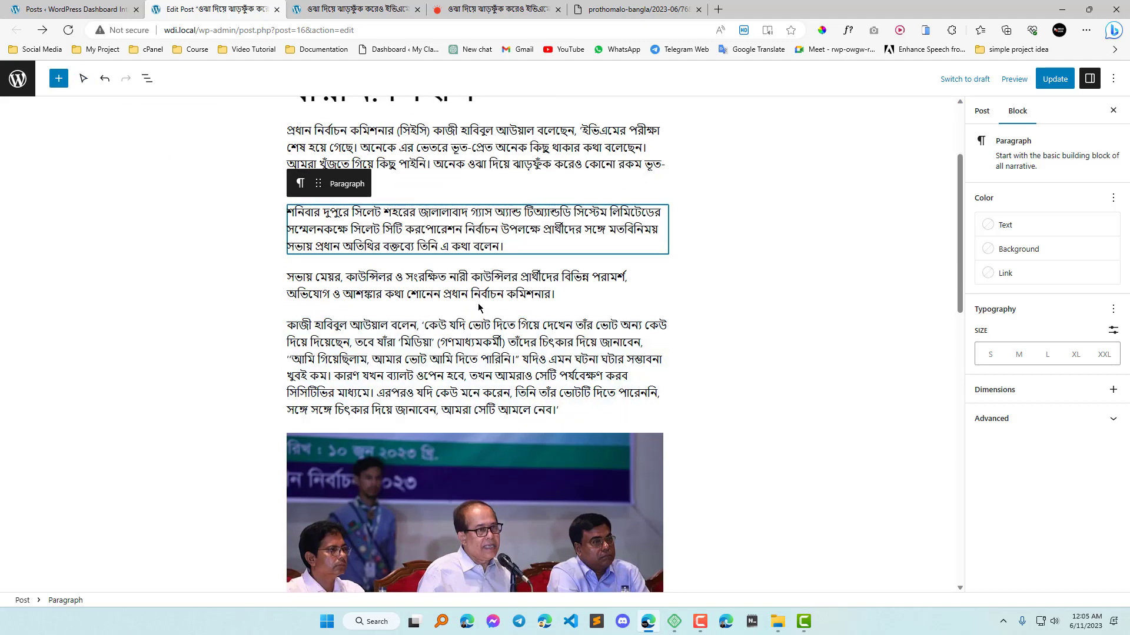
key("Down")
key("Down")
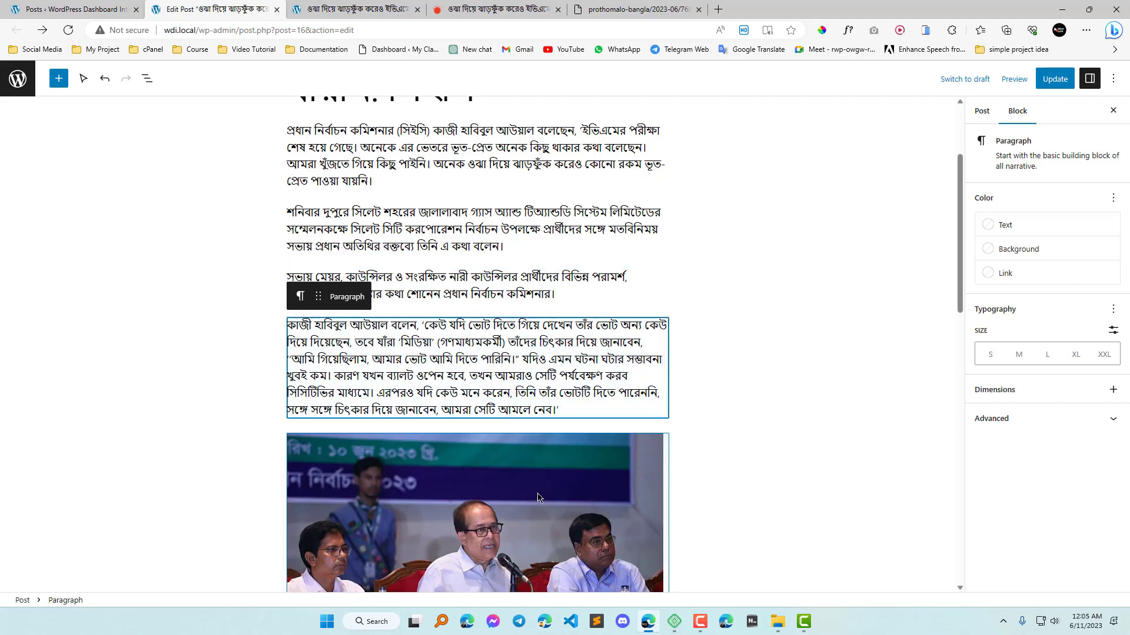
scroll(494, 370, "down", 3)
scroll(316, 430, "up", 4)
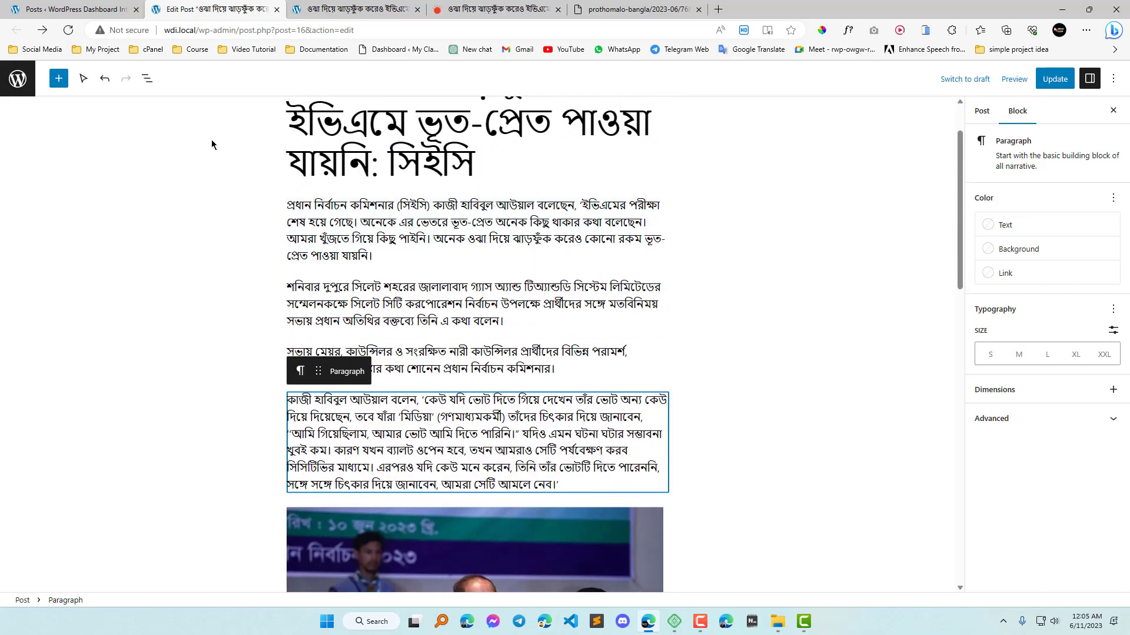
- Switch back to the Edit tool and place the cursor in the second paragraph's text
left_click(83, 78)
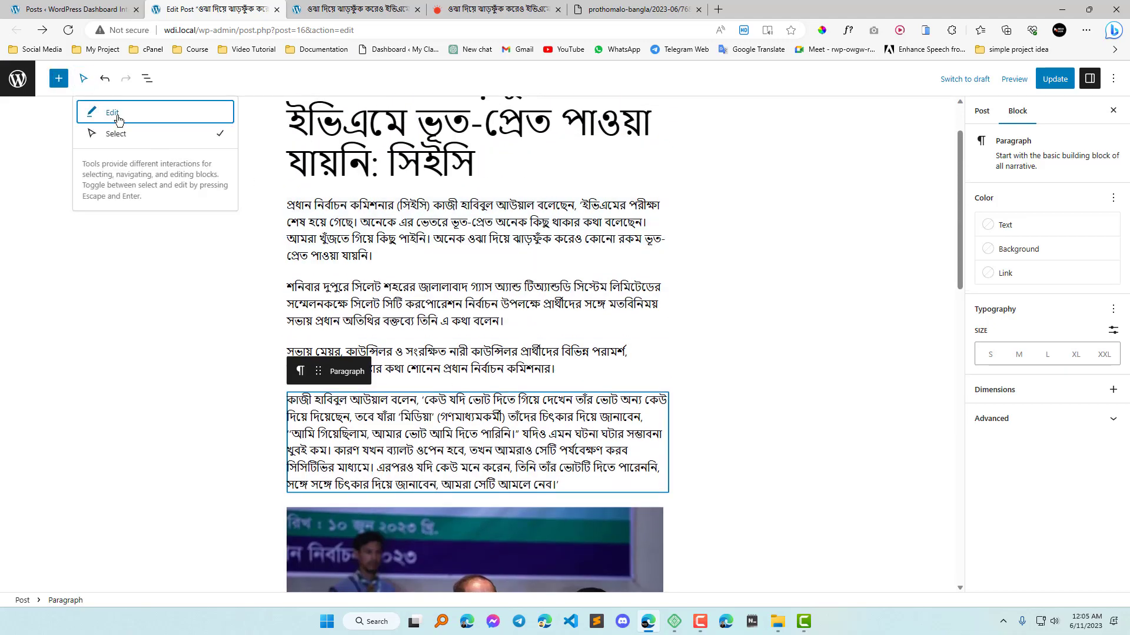
left_click(118, 118)
left_click(472, 287)
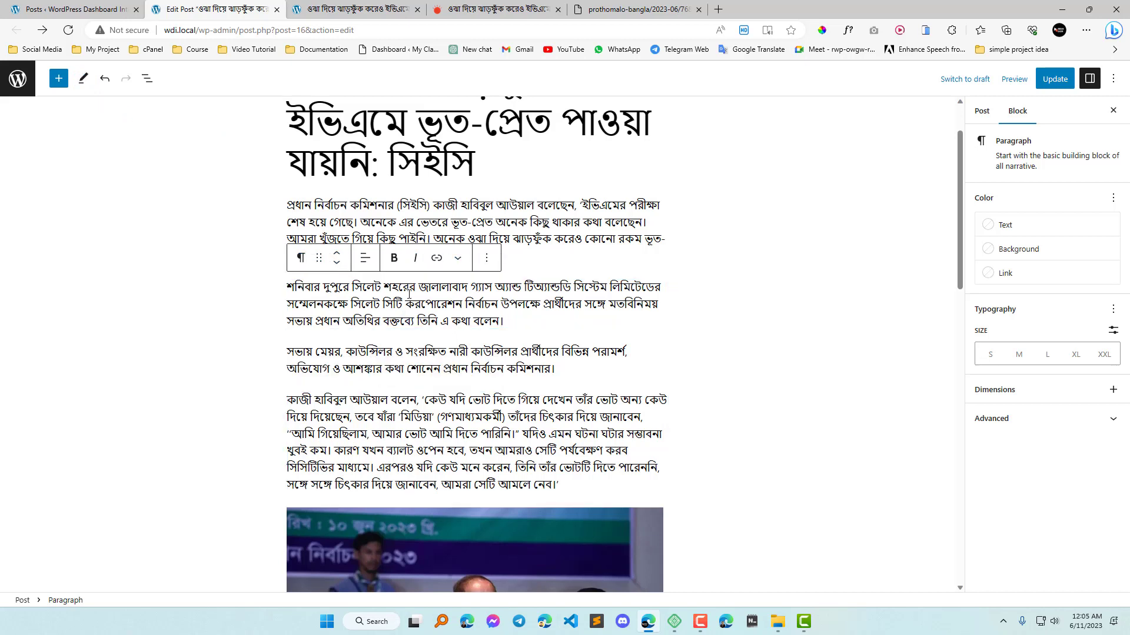
scroll(476, 347, "up", 2)
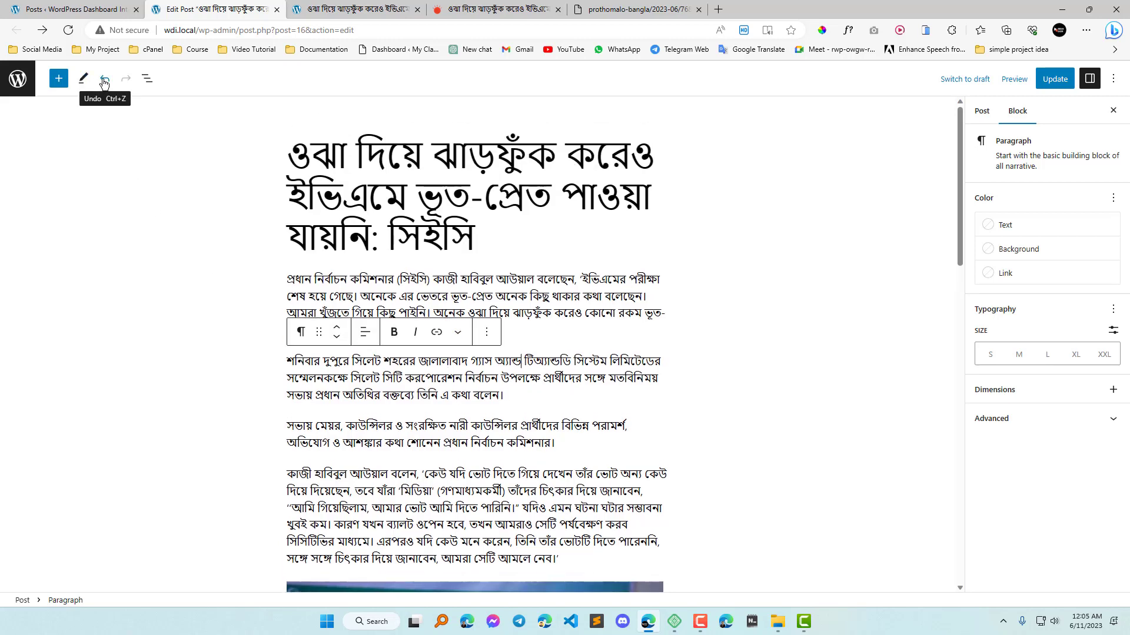
- Delete the full stop ending the first paragraph, undo the deletion, and try redo followed by another undo
left_click(513, 320)
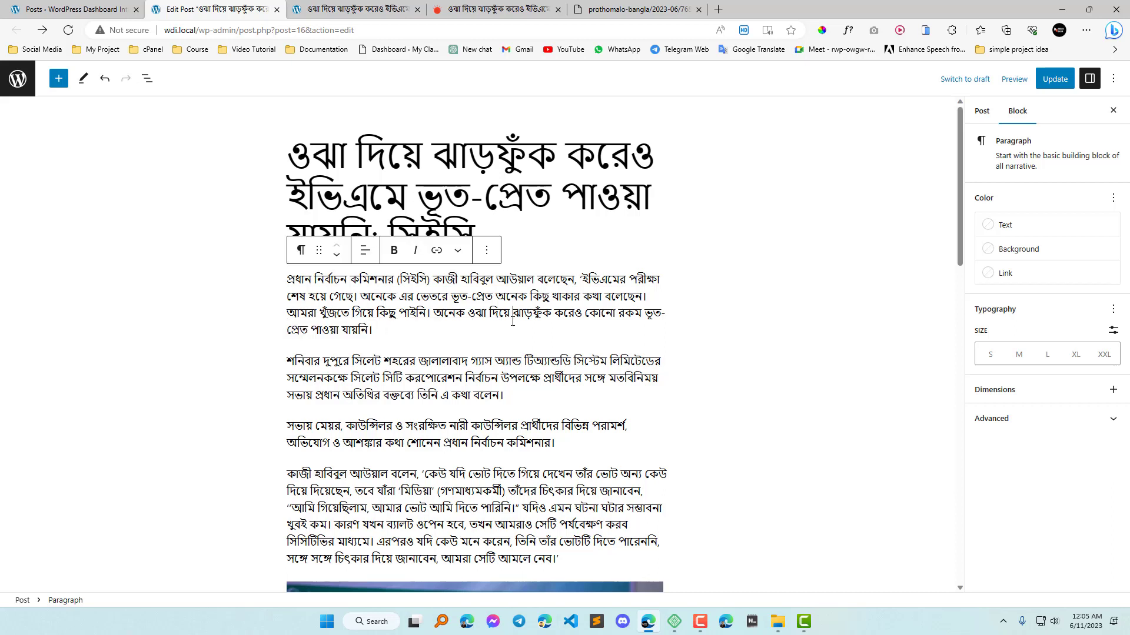
key("BackSpace")
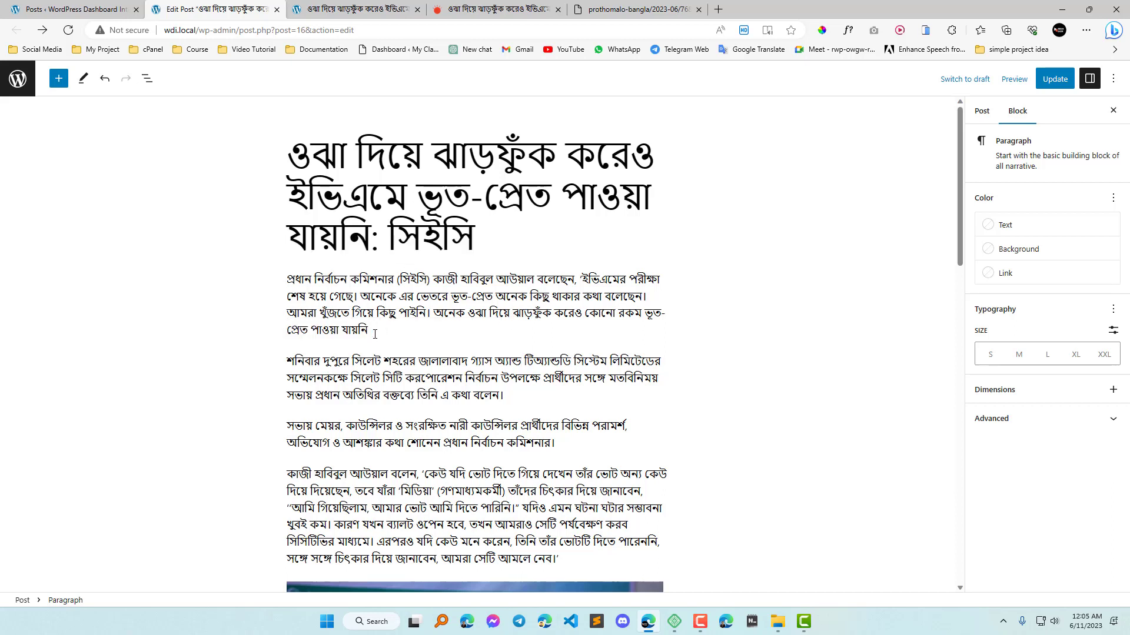
left_click(107, 83)
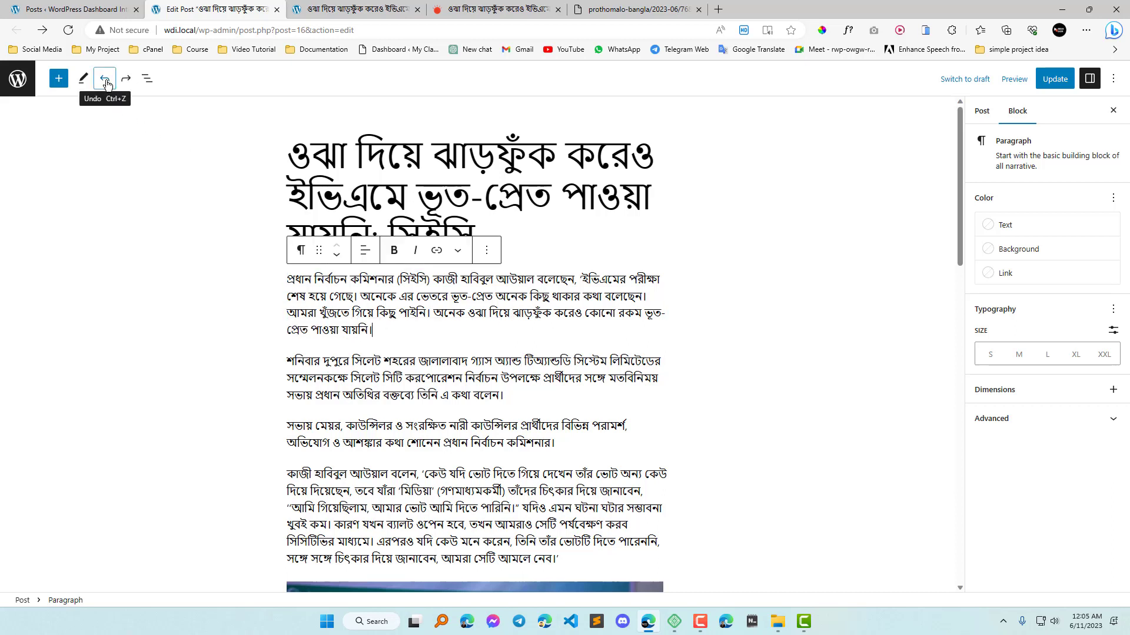
key("ctrl+s")
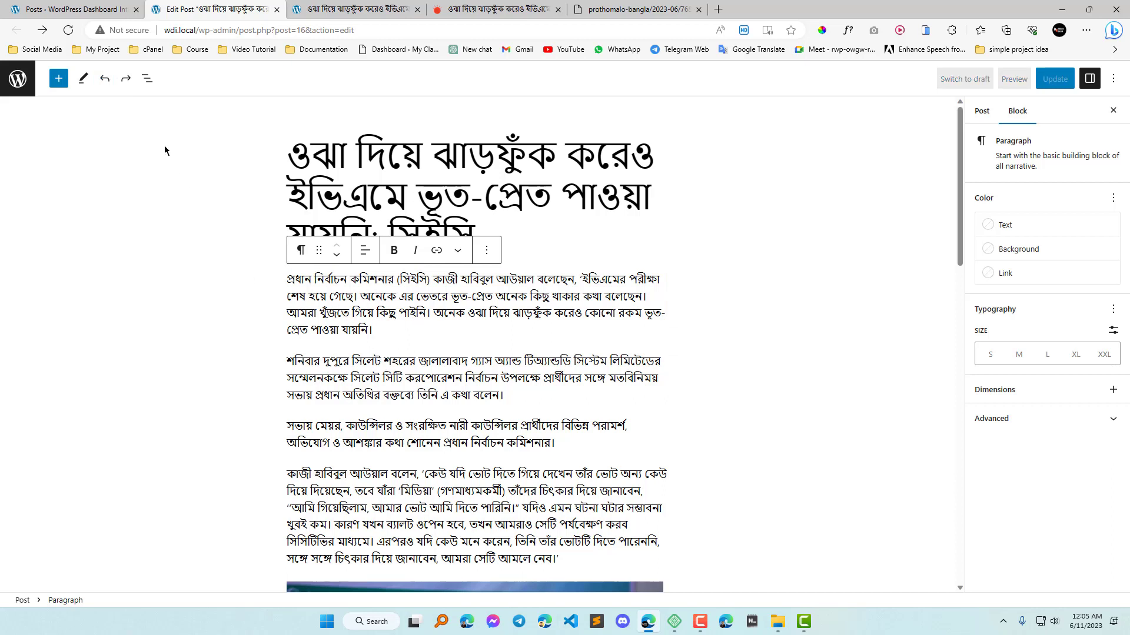
left_click(126, 81)
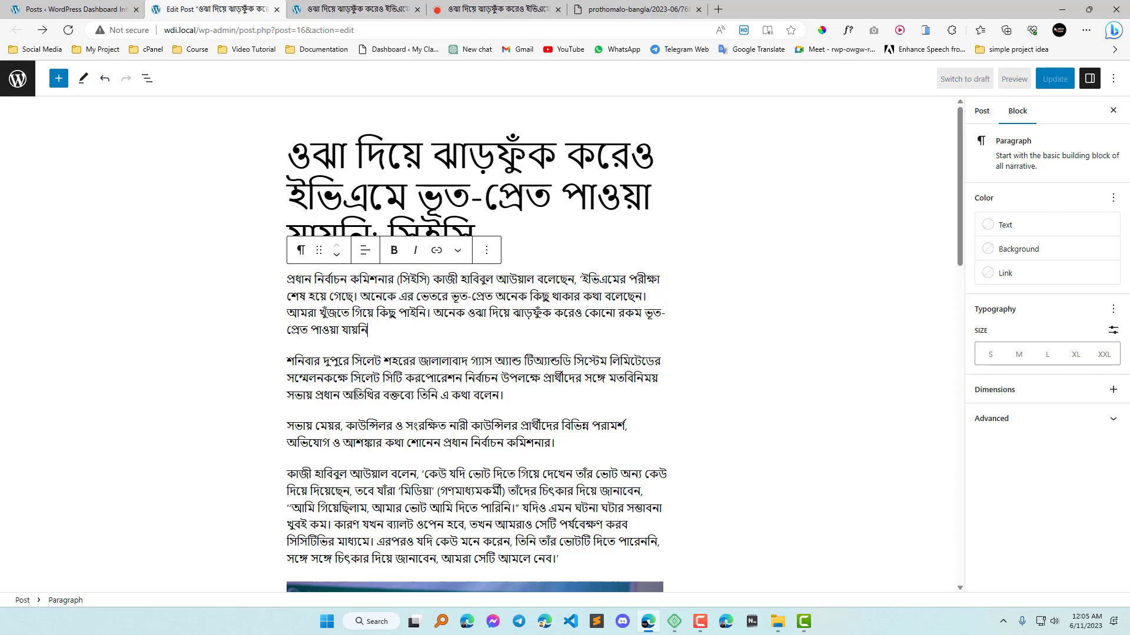
left_click(106, 82)
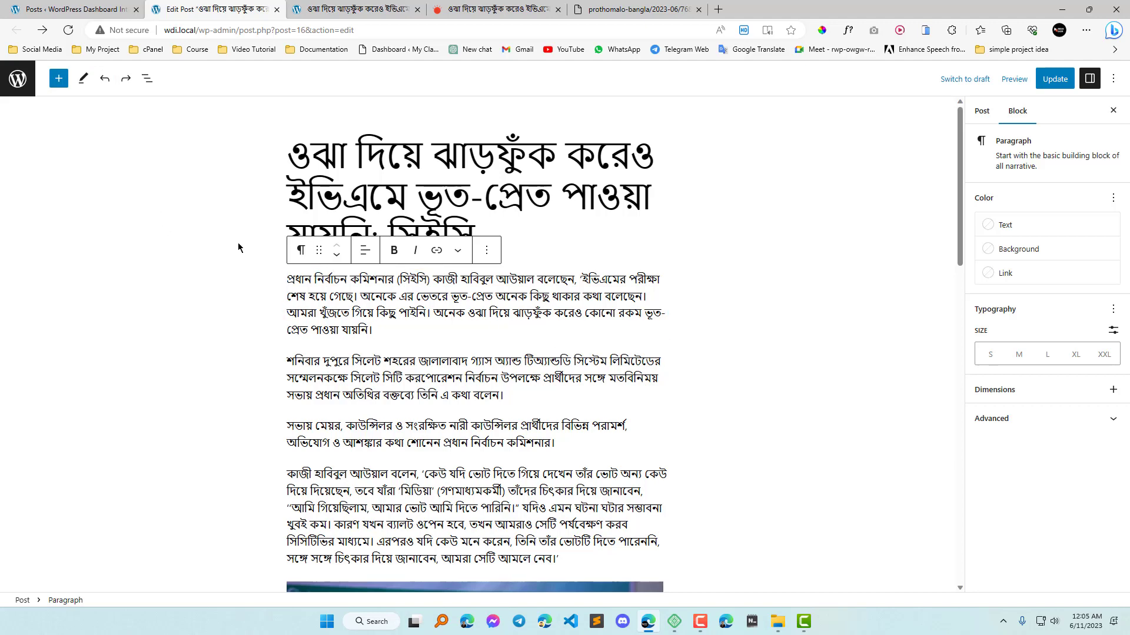
- Open the document overview and examine the post's blocks in the list view and its outline statistics
left_click(146, 80)
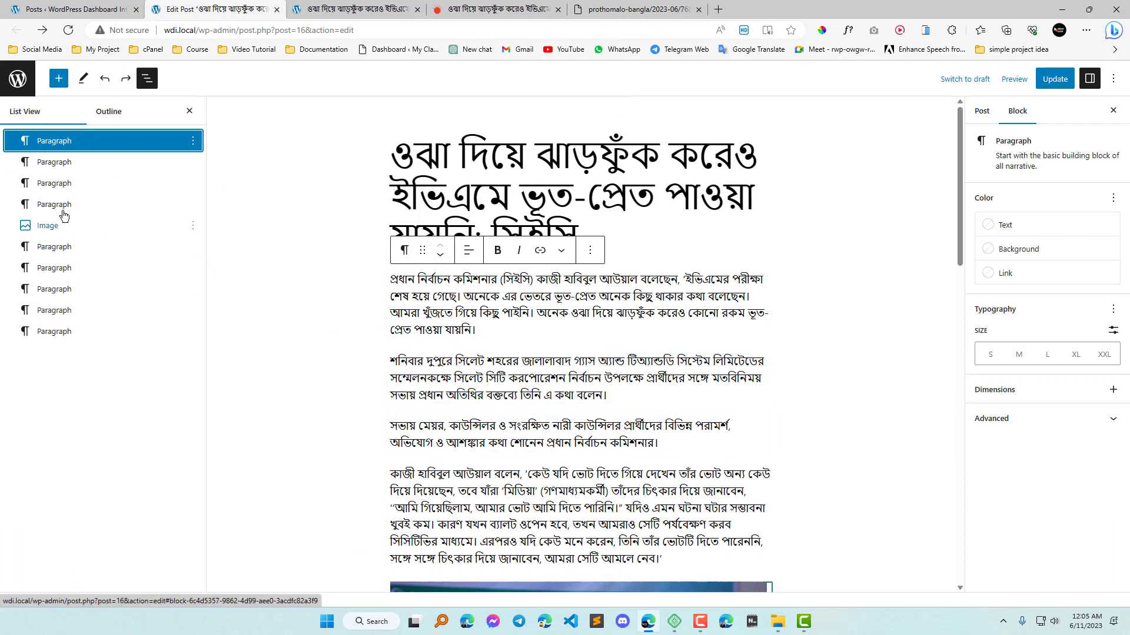
scroll(438, 365, "down", 3)
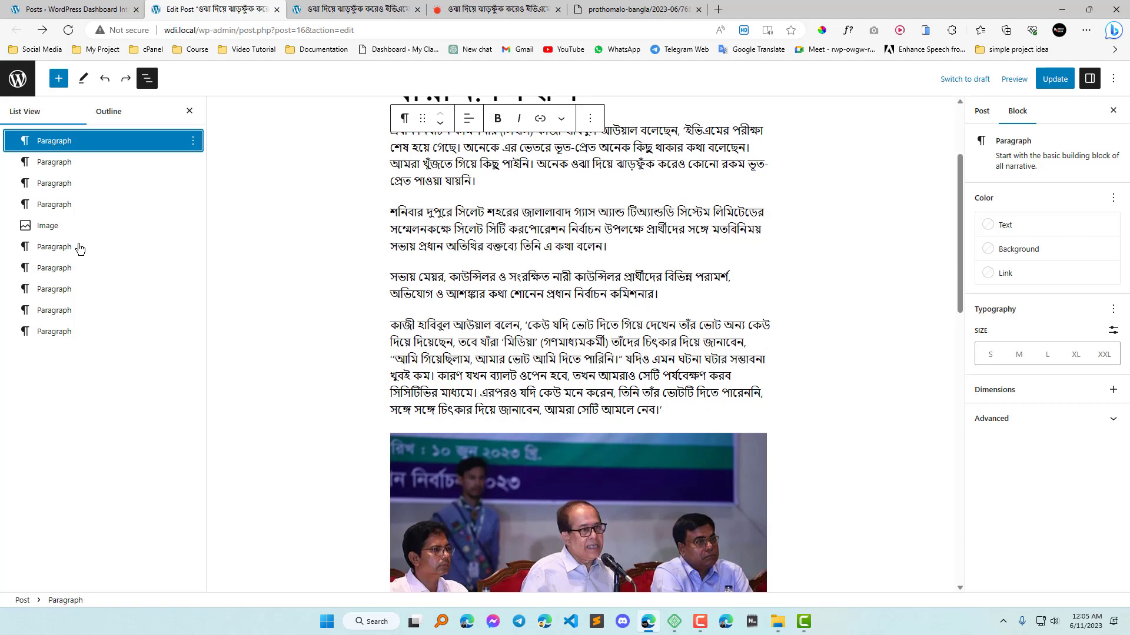
scroll(299, 278, "down", 3)
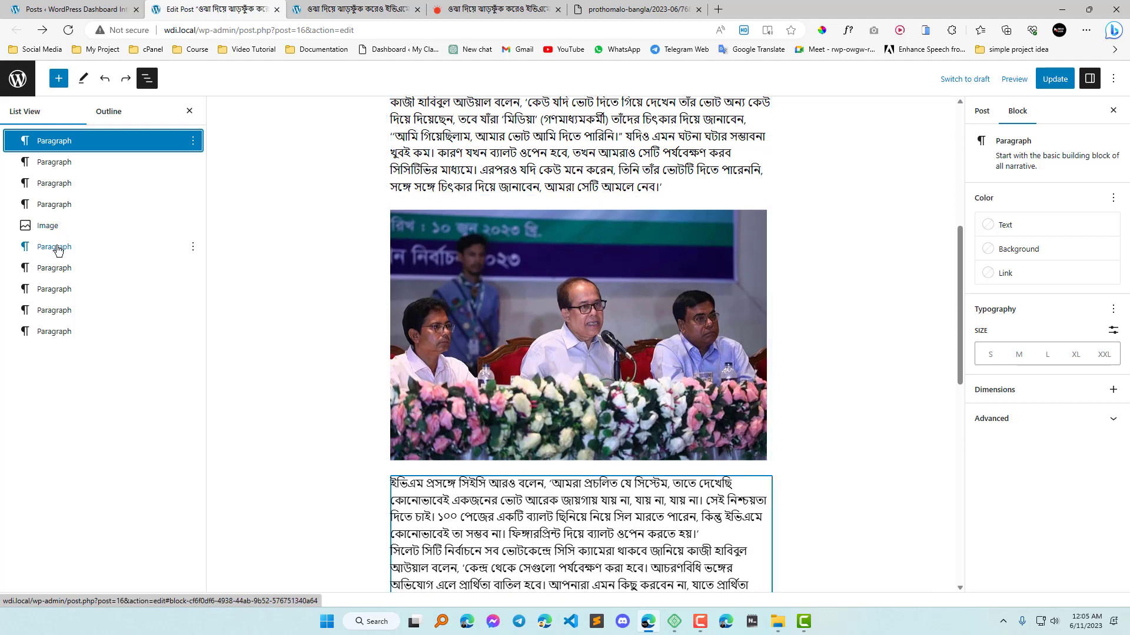
scroll(412, 294, "up", 1)
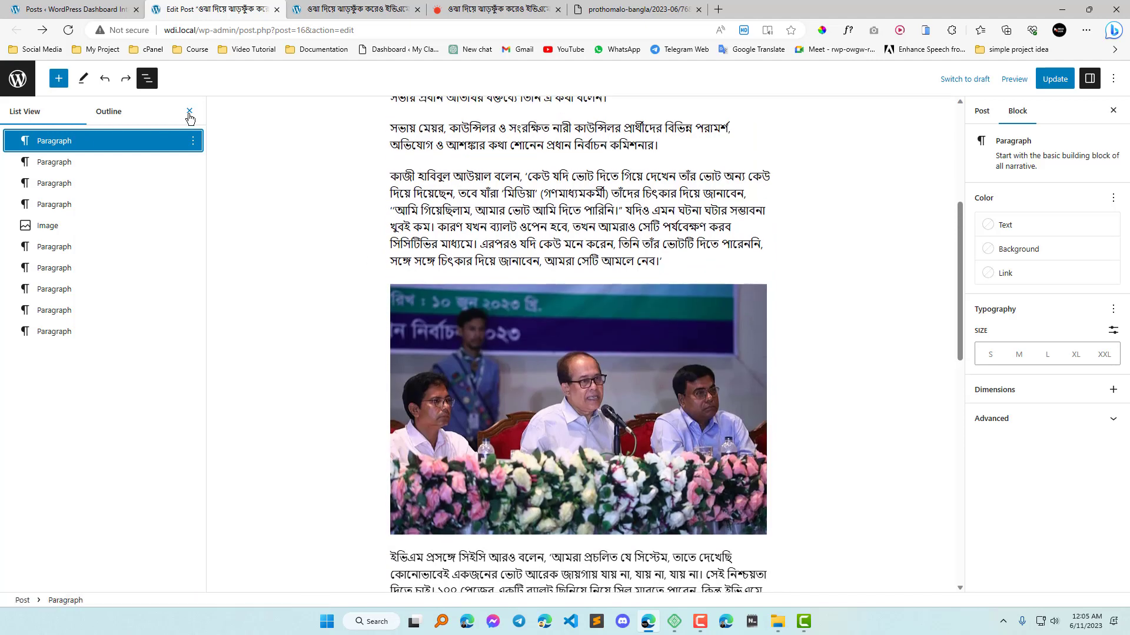
left_click(114, 117)
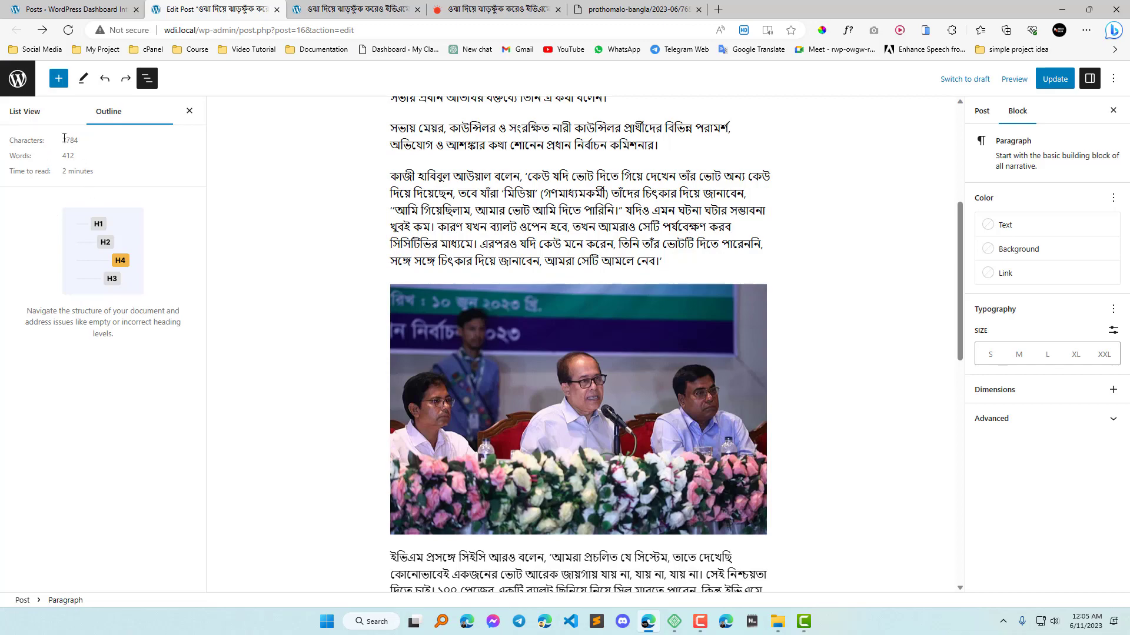
- Highlight the character count, word count and reading time in the outline while reviewing the post, and close the document overview
scroll(453, 182, "down", 10)
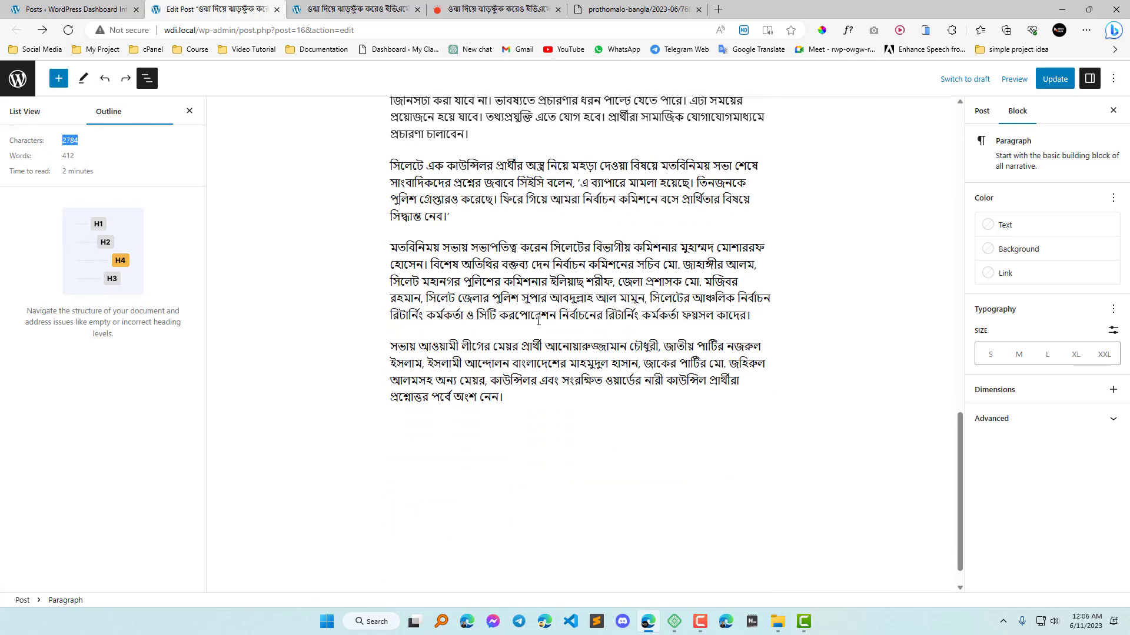
double_click(64, 155)
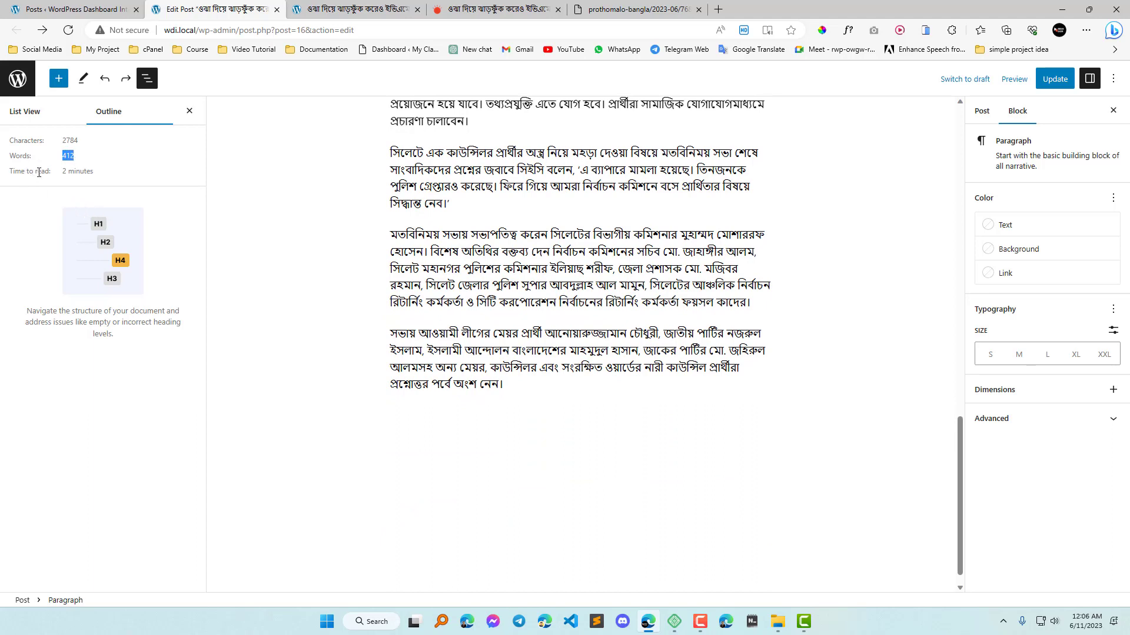
left_click_drag(63, 177, 97, 181)
scroll(554, 377, "up", 15)
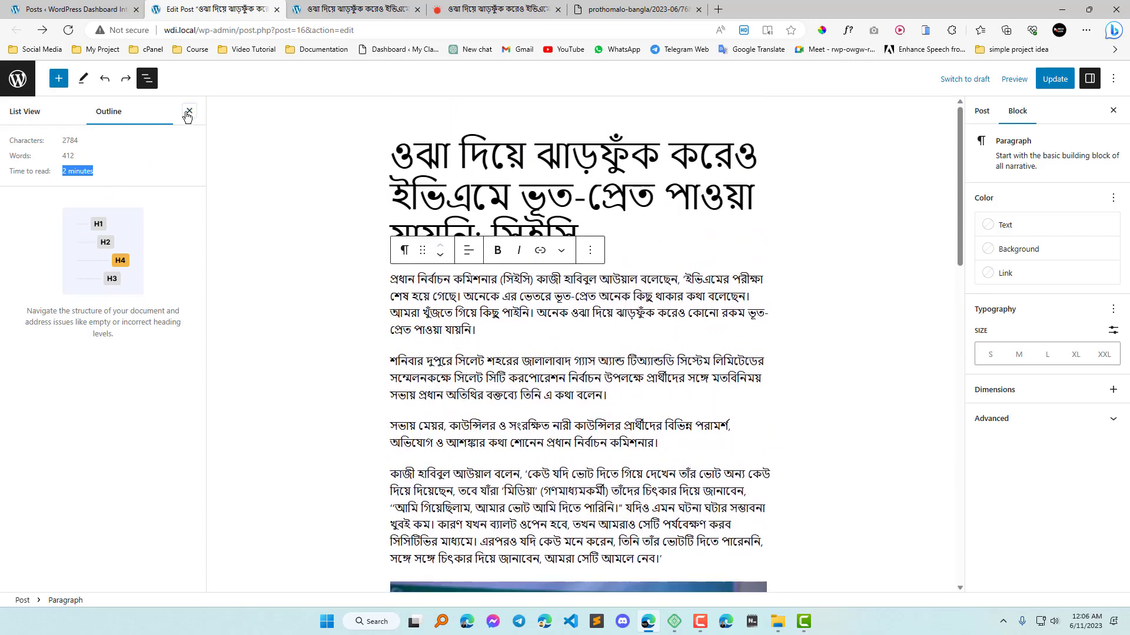
left_click(188, 112)
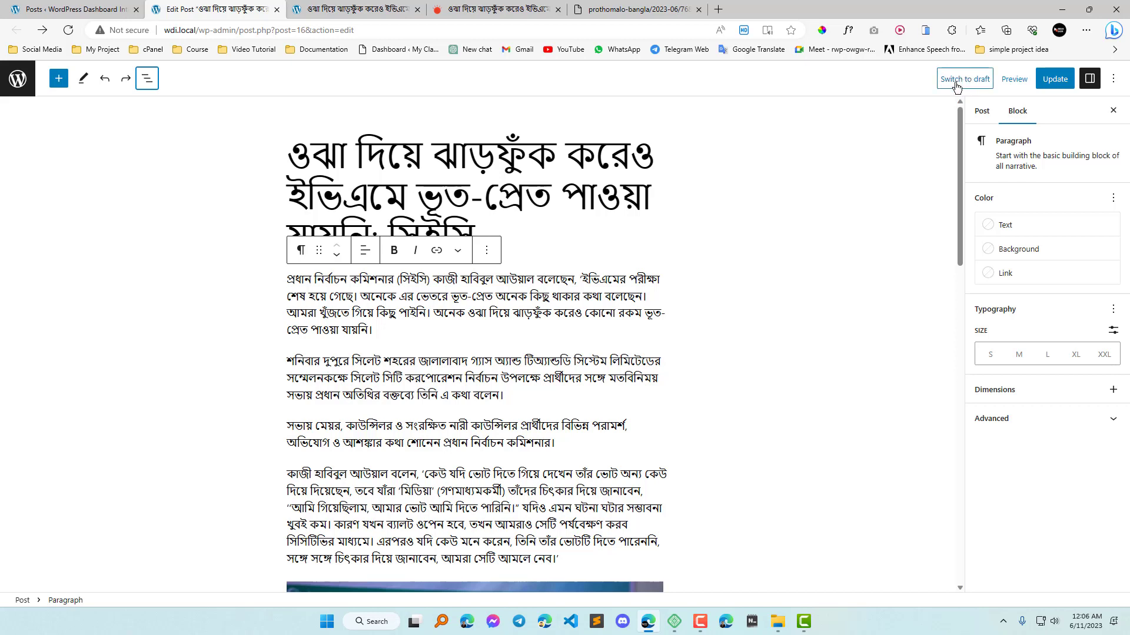
- Refresh the posts list to check the news post's publication status and return to the post editor
left_click(471, 363)
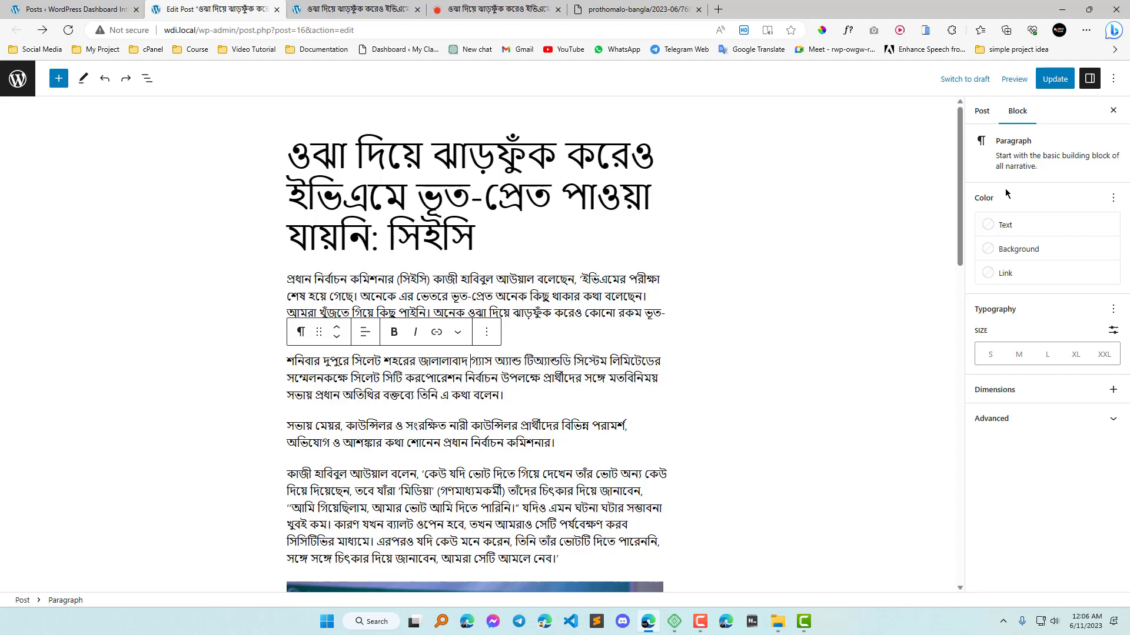
left_click(974, 85)
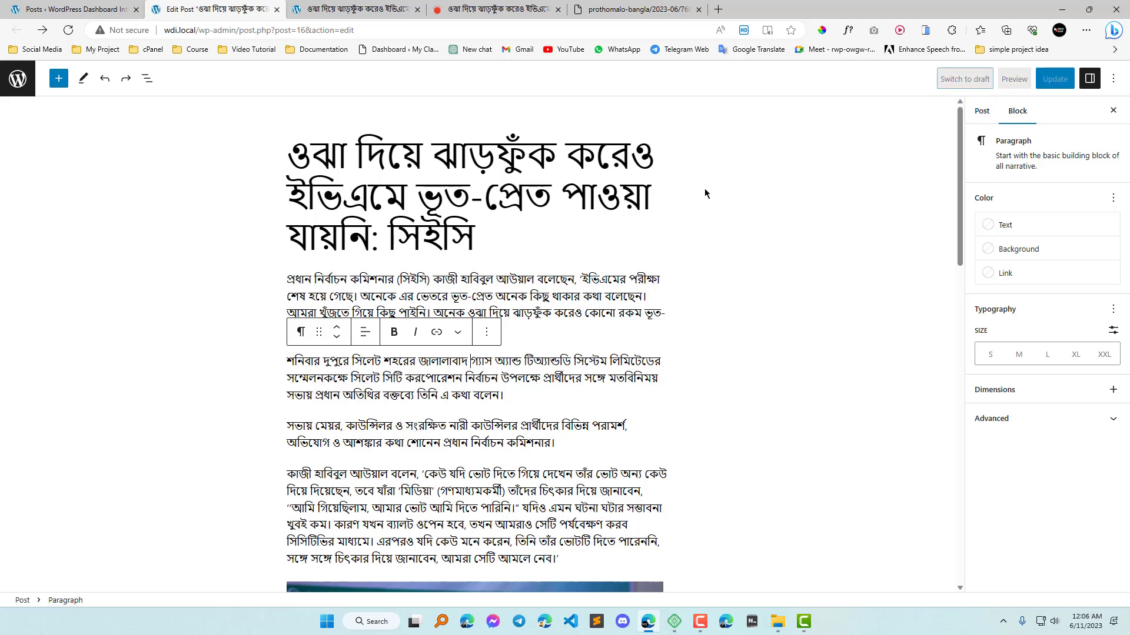
left_click(92, 5)
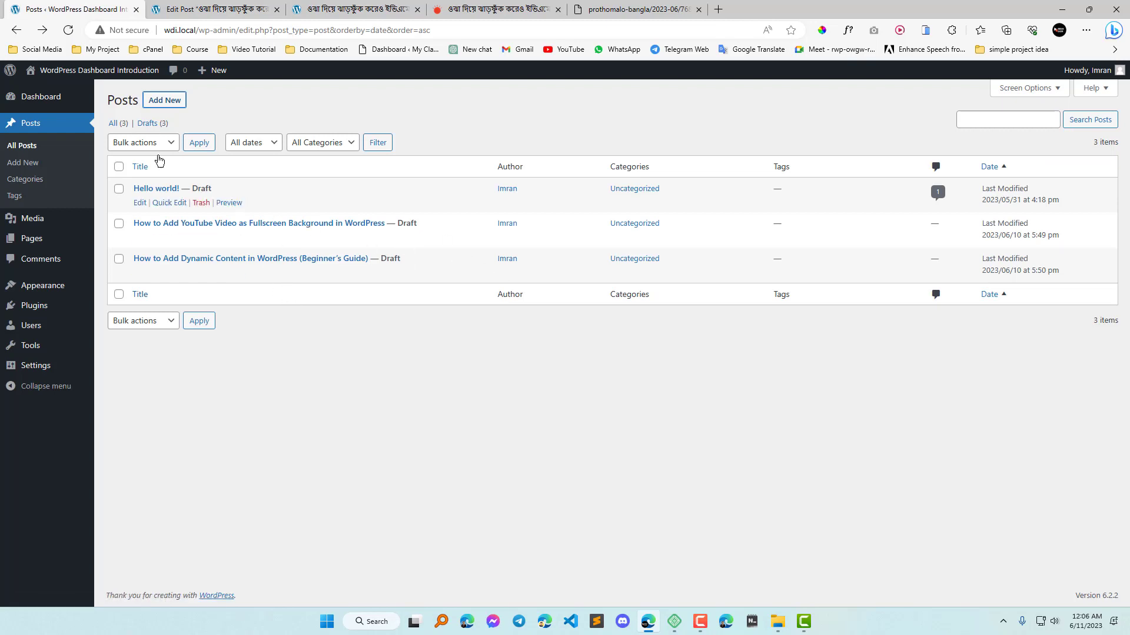
left_click(69, 30)
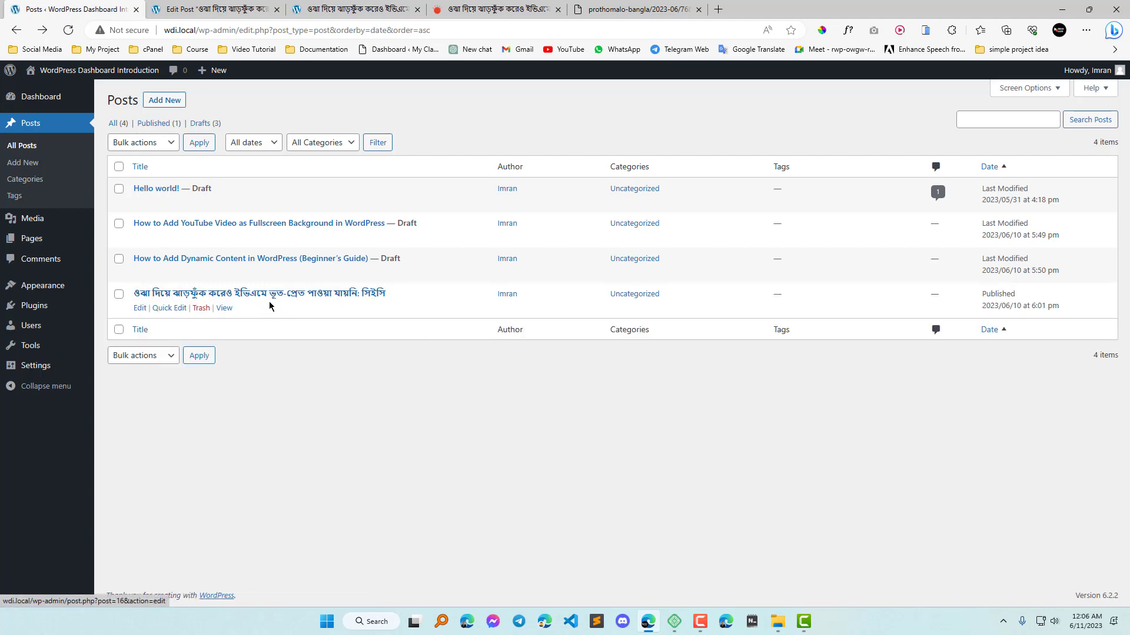
left_click(214, 4)
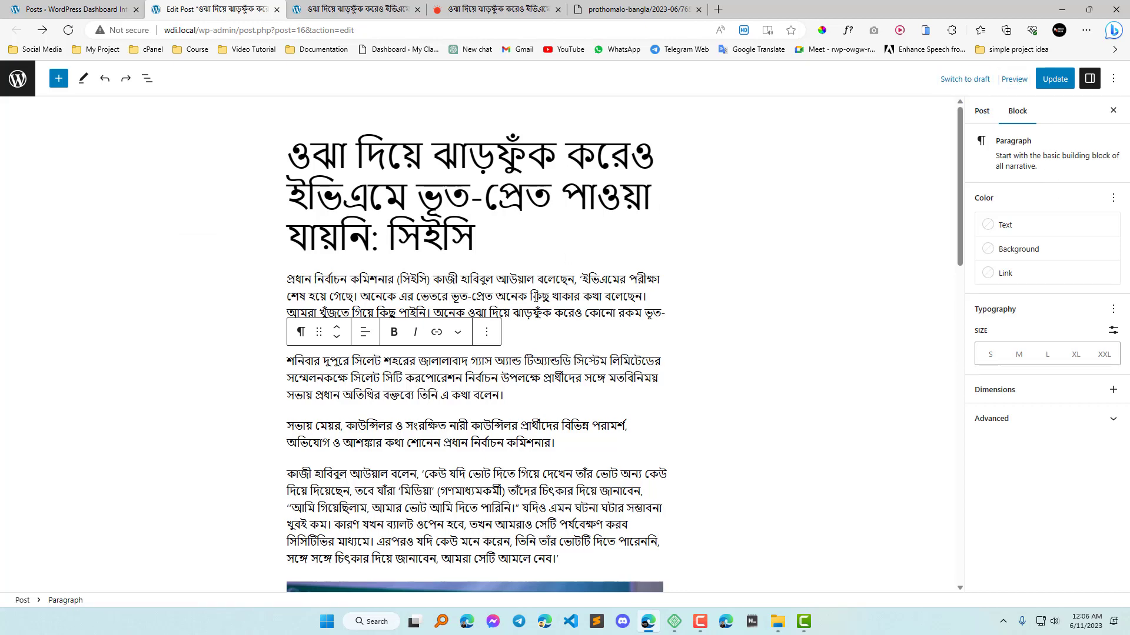
- Look over the article and its photo in the editor and on the published post's live page
scroll(477, 344, "down", 6)
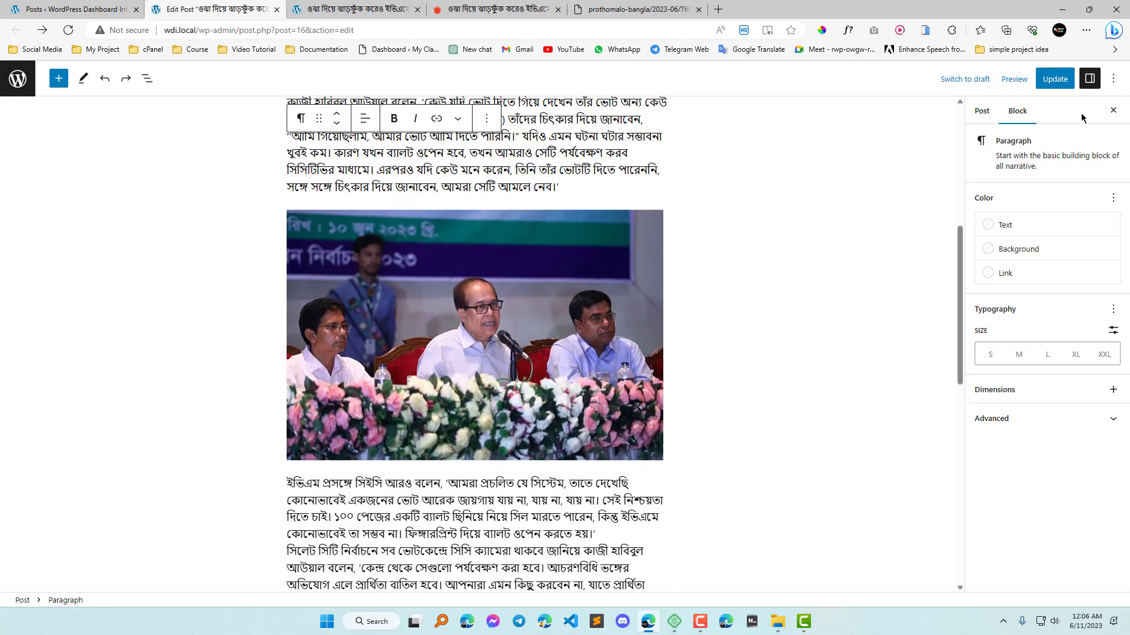
left_click(358, 7)
scroll(630, 377, "down", 10)
scroll(631, 377, "up", 10)
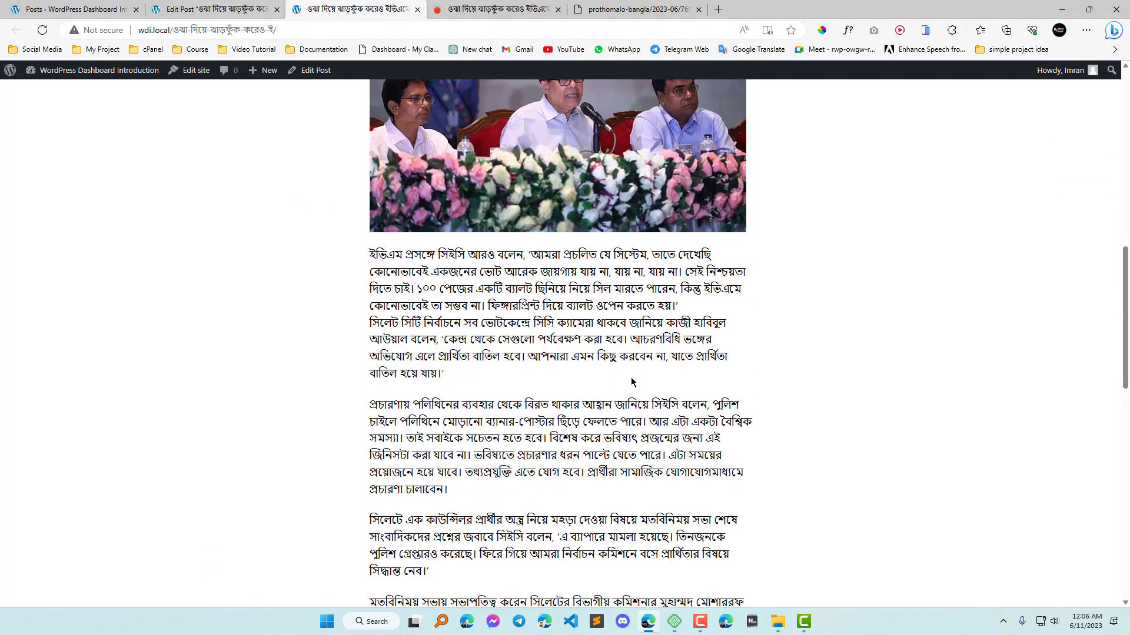
scroll(630, 377, "up", 6)
- Remove the photo's image block from the post in the editor and update the published post
left_click(212, 9)
left_click(526, 228)
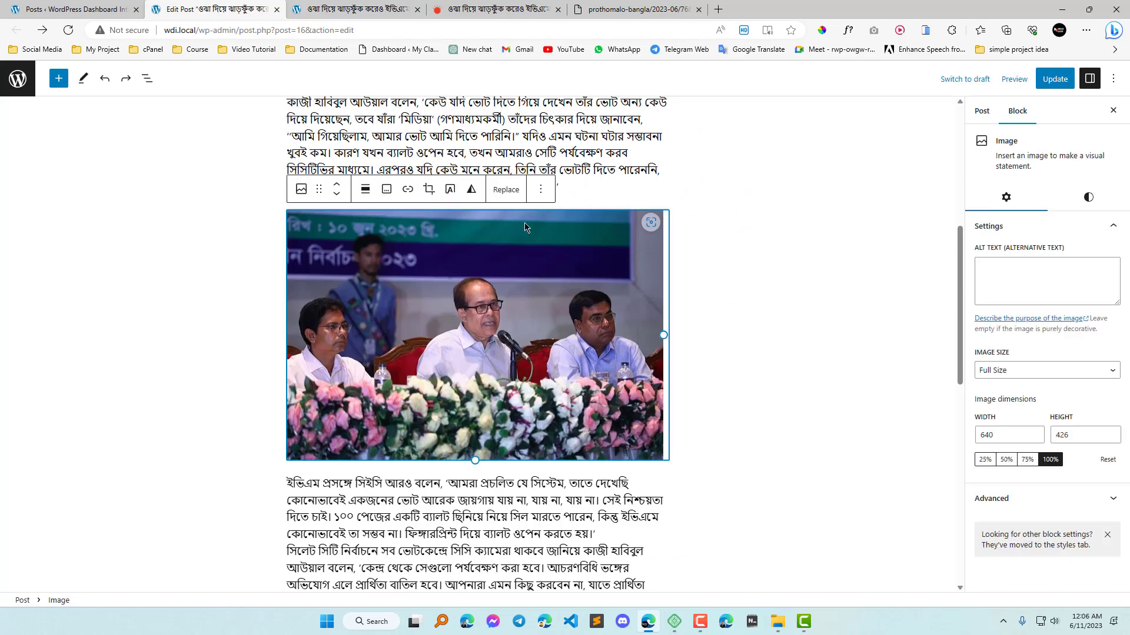
left_click(540, 188)
left_click(574, 487)
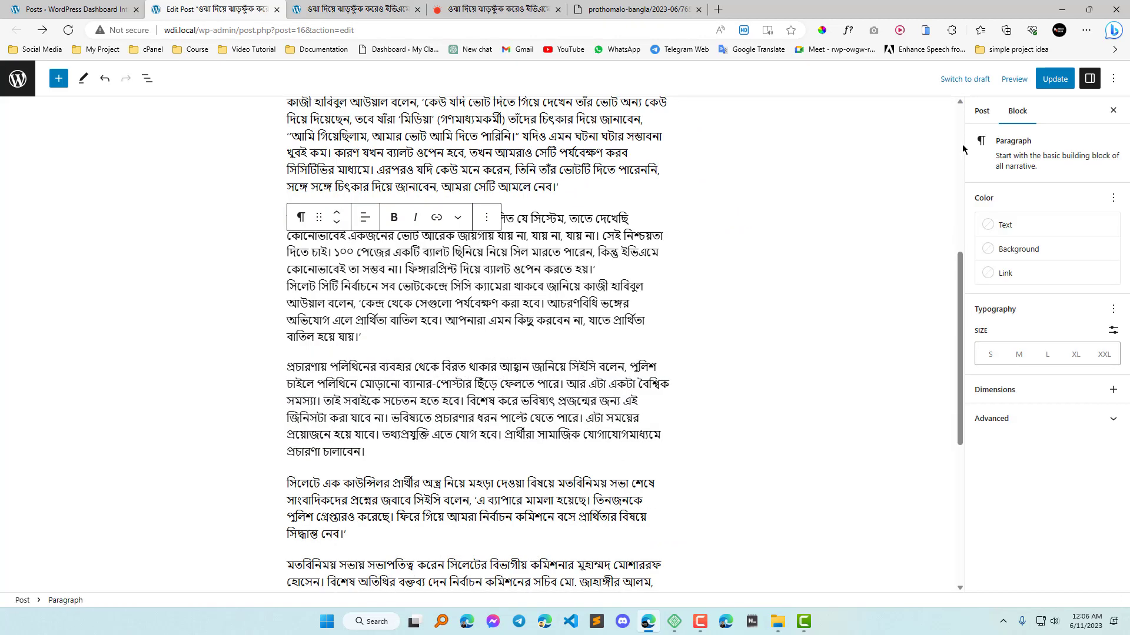
left_click(1054, 79)
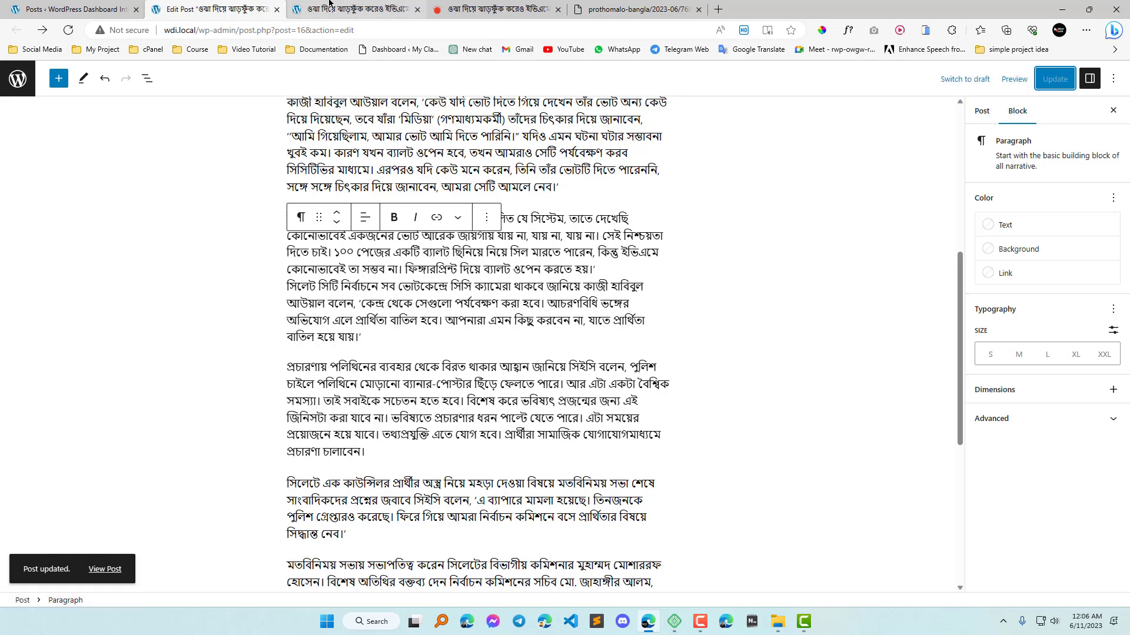
- Reload the live post page to check the updated content and return to the editor
left_click(353, 9)
left_click(42, 30)
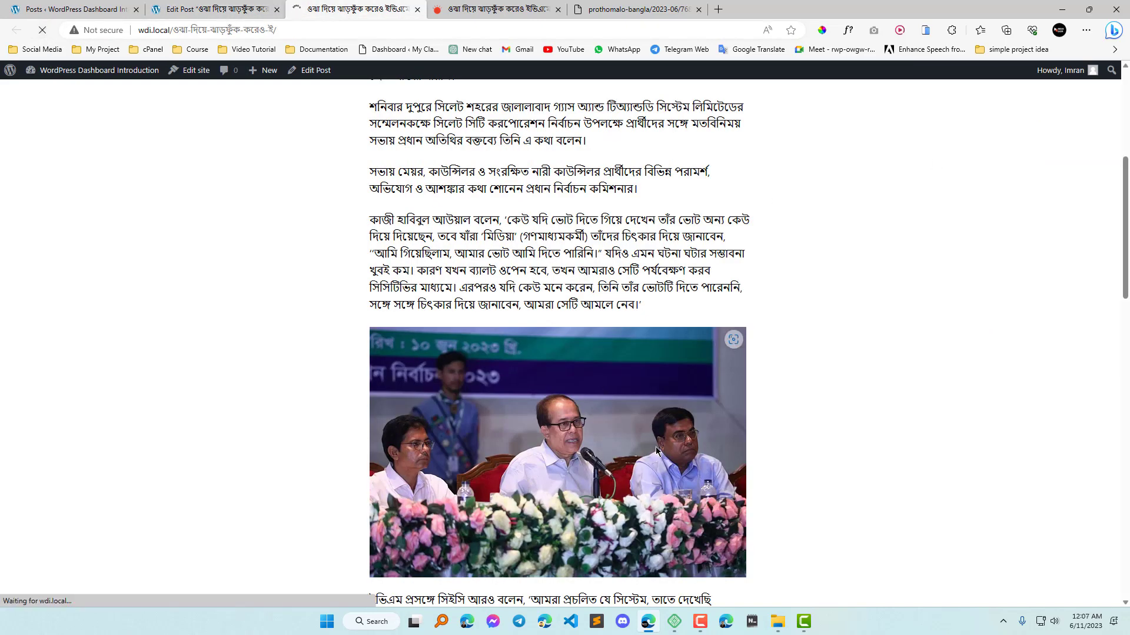
scroll(641, 400, "down", 6)
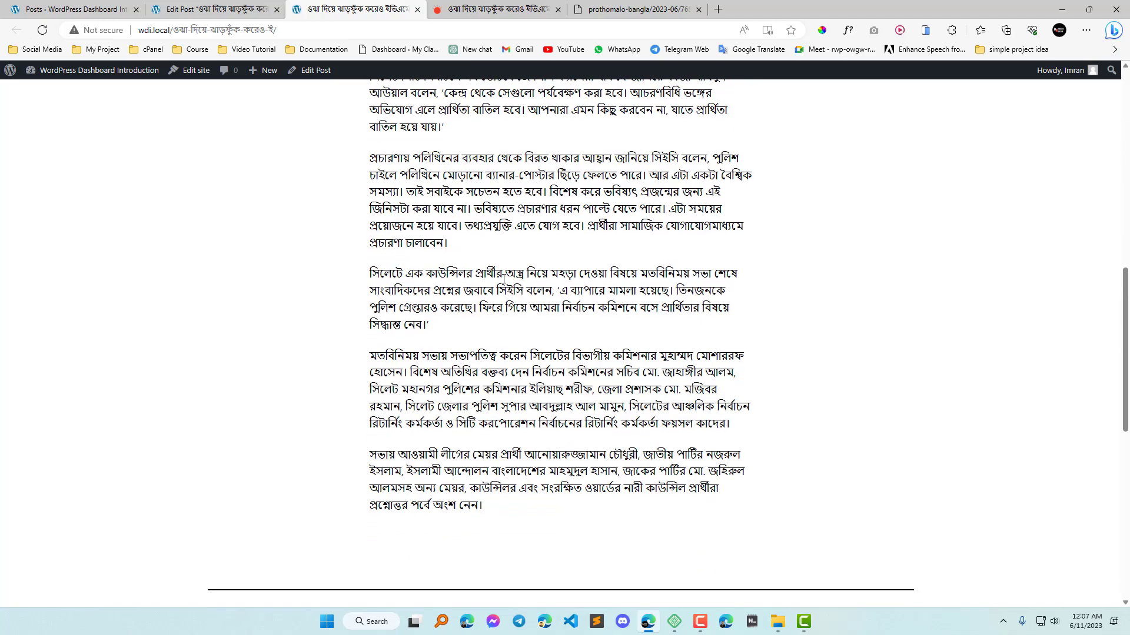
scroll(612, 353, "up", 4)
left_click(218, 6)
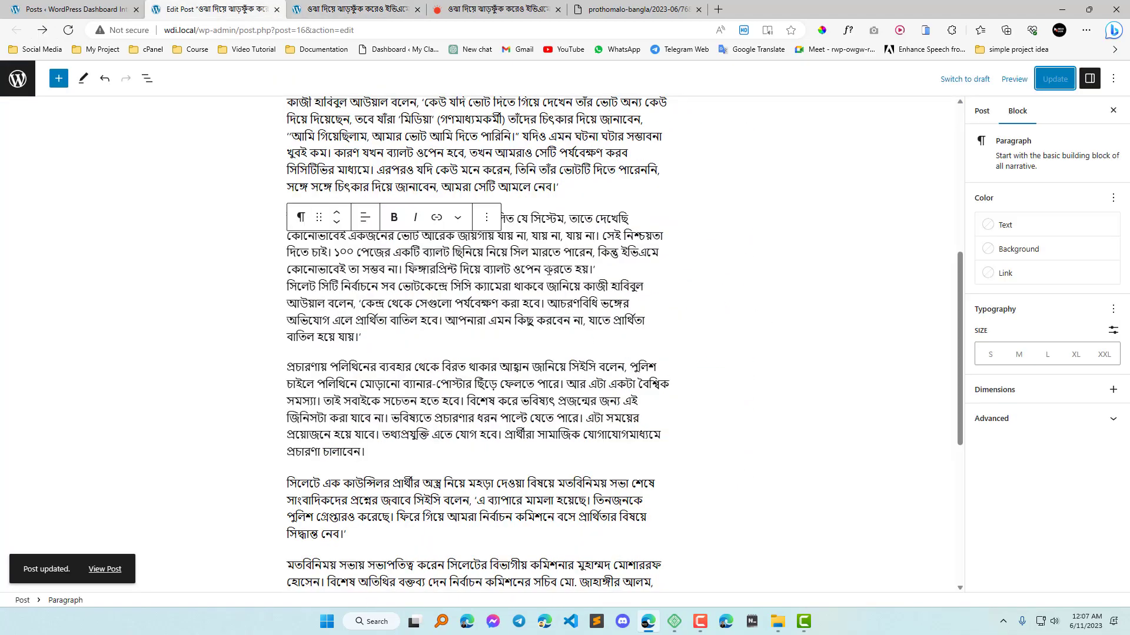
- Hide and show the settings sidebar twice, viewing the post at full width in between
scroll(548, 270, "up", 5)
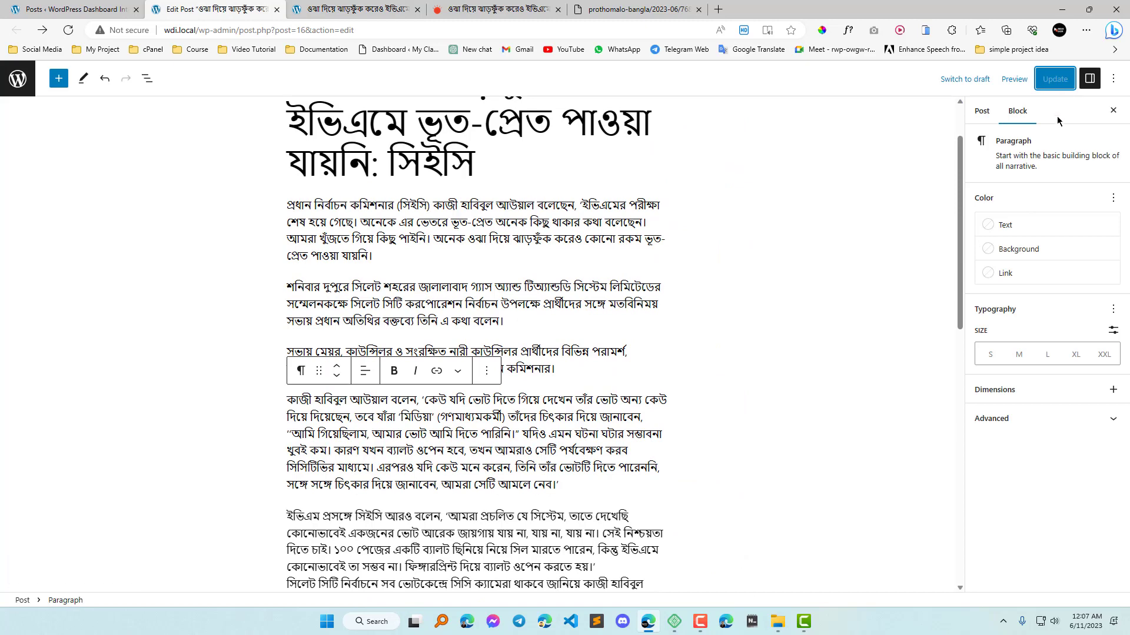
left_click(1090, 81)
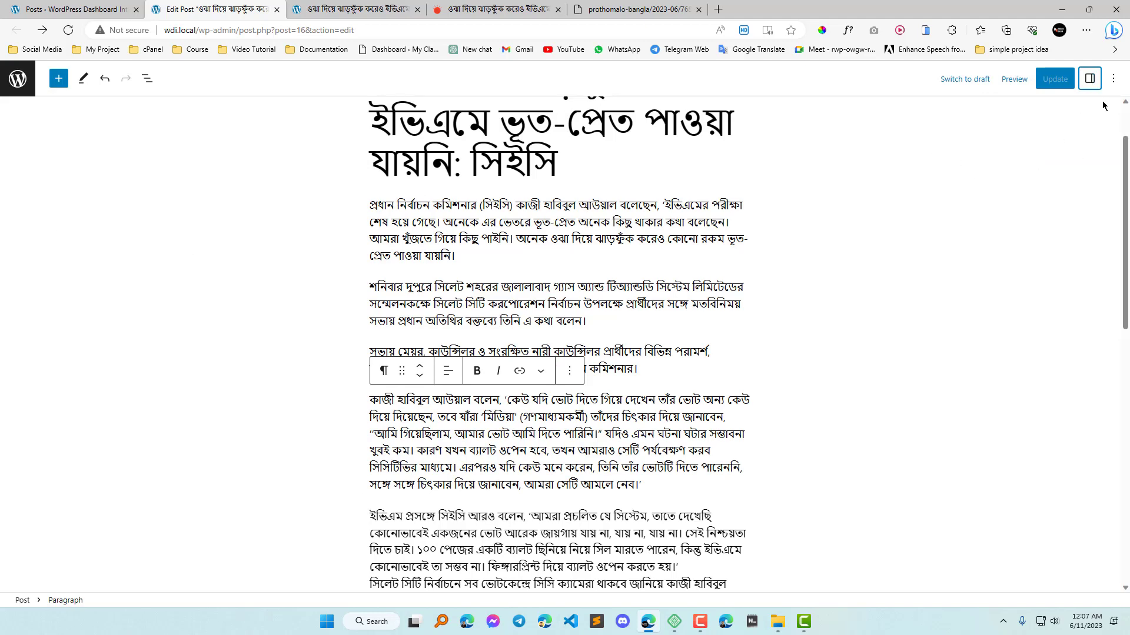
left_click(1090, 79)
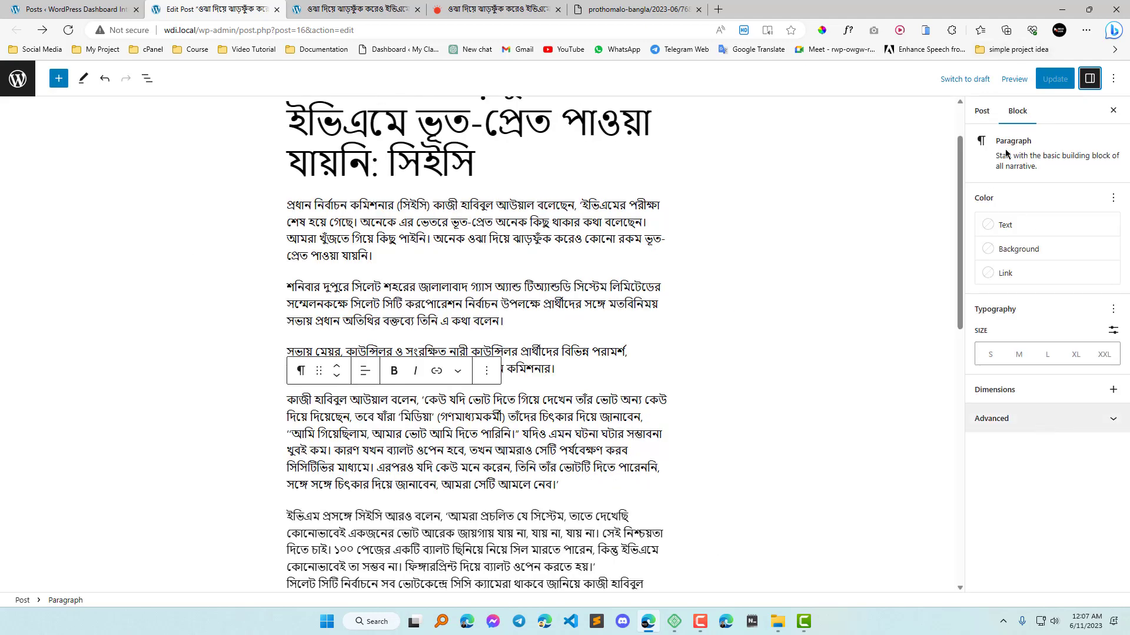
left_click(1090, 80)
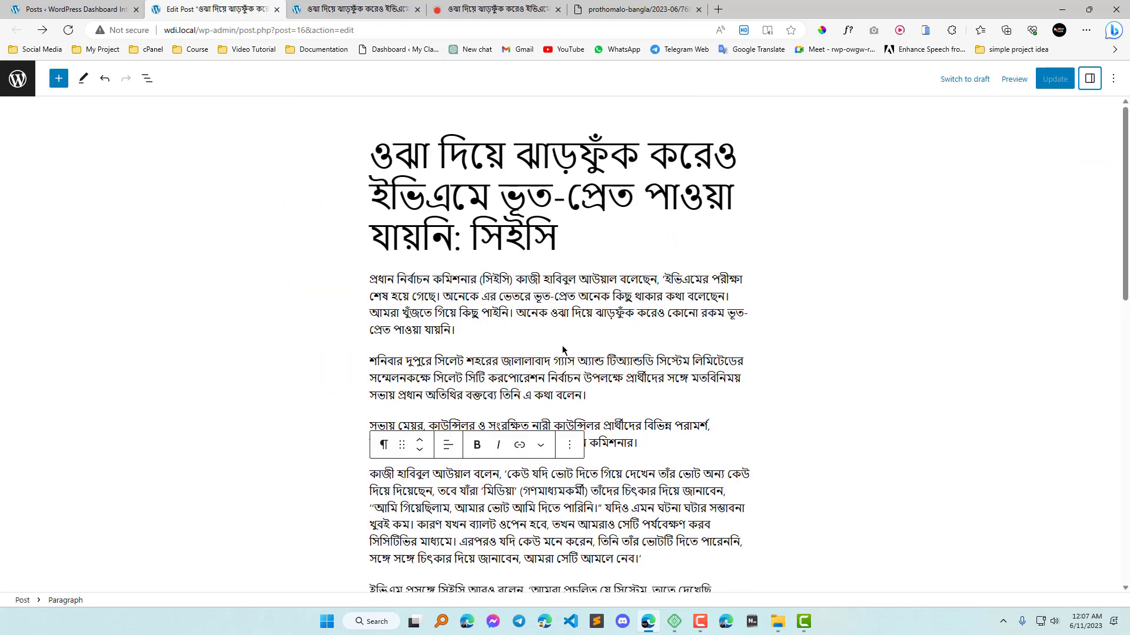
scroll(563, 350, "down", 5)
scroll(582, 318, "up", 5)
left_click(1089, 82)
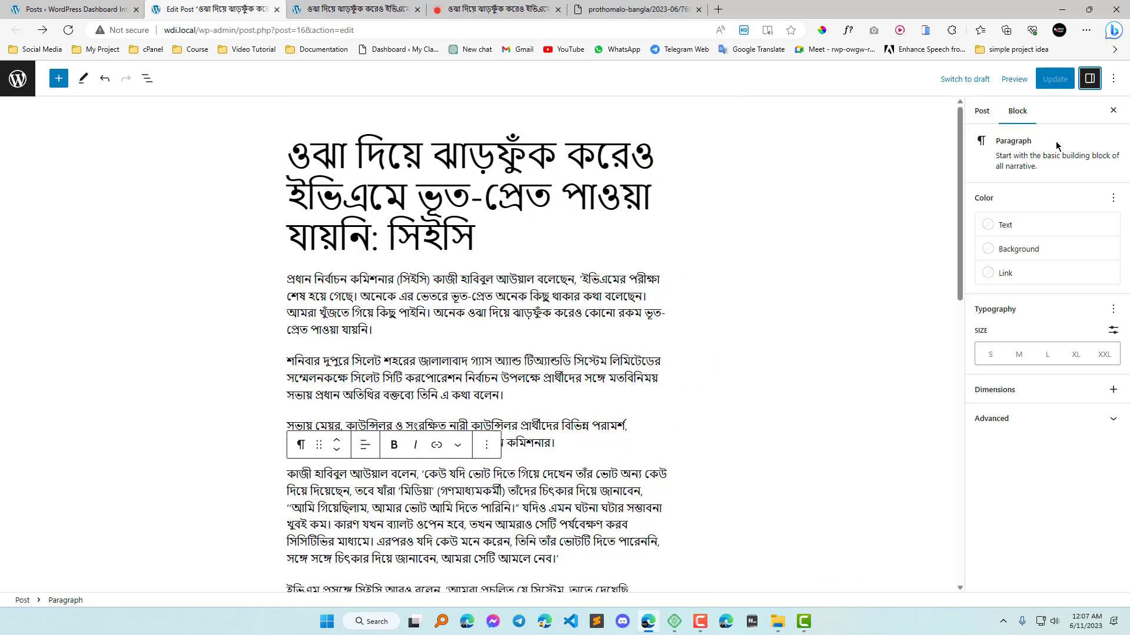
- Turn on the Top toolbar view option and place the cursor in the first paragraph
left_click(1113, 83)
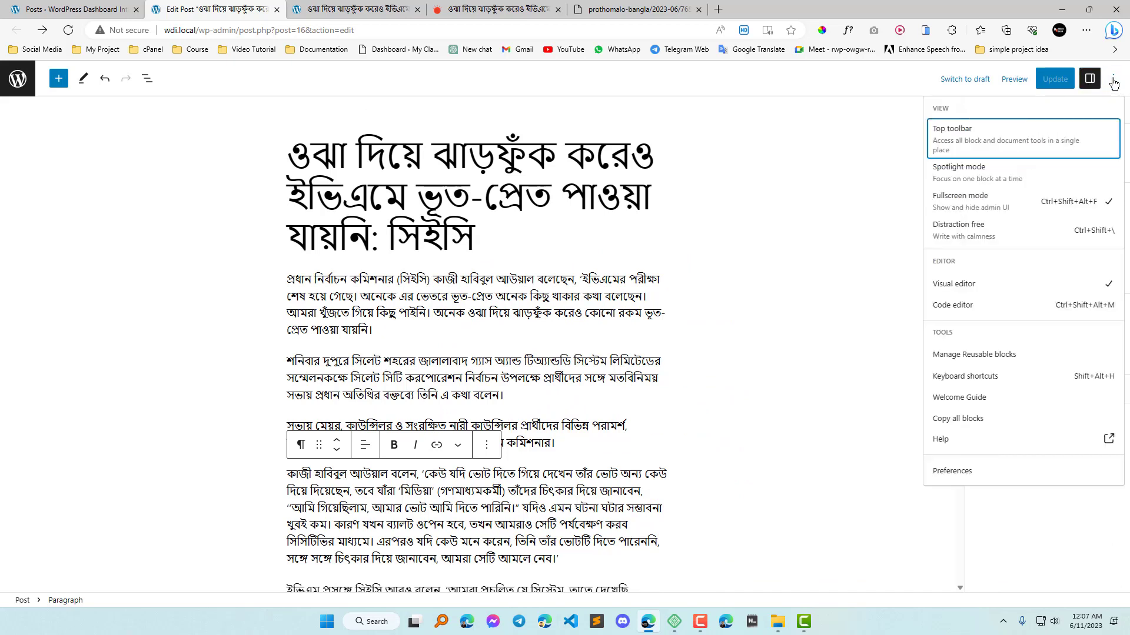
left_click(994, 138)
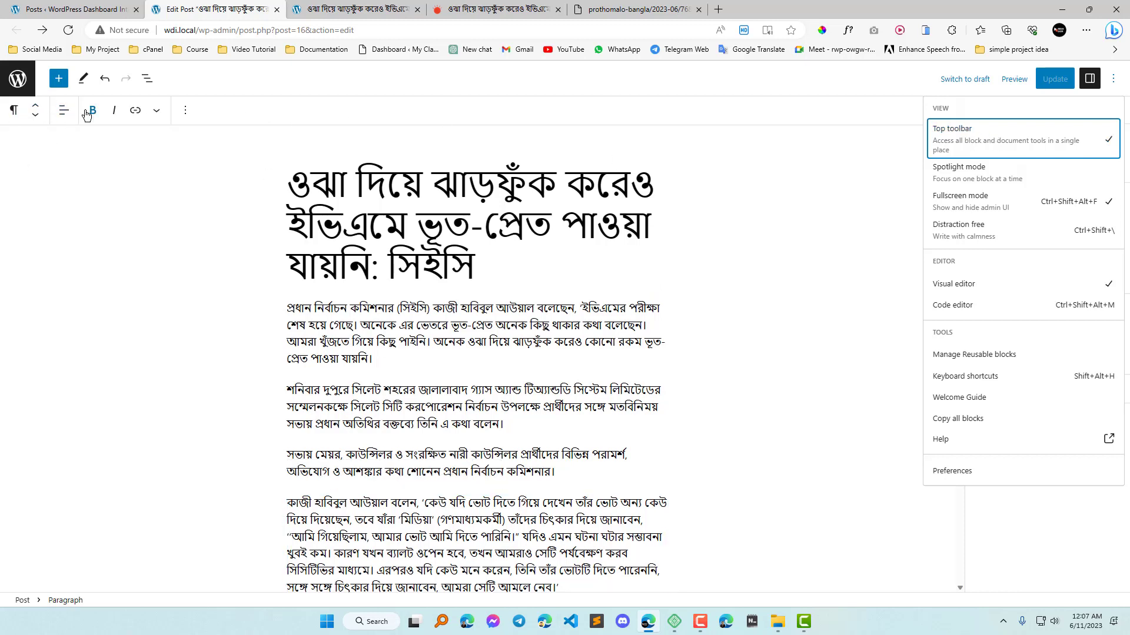
left_click(453, 318)
scroll(333, 212, "down", 3)
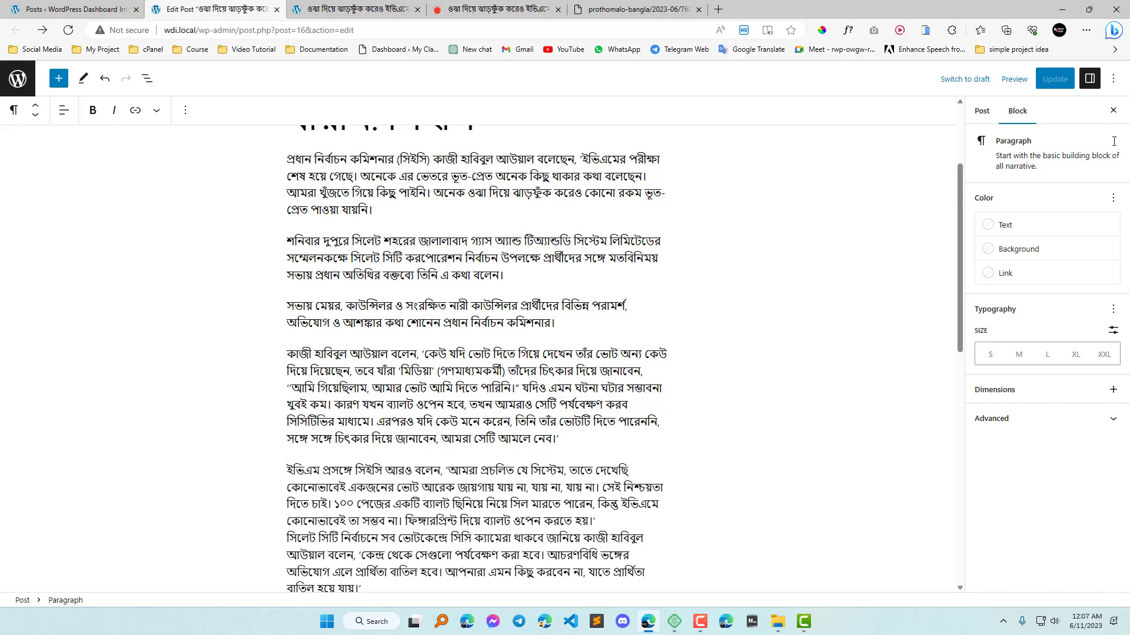
- Turn off the Top toolbar view option and place the cursor in the second paragraph
left_click(1112, 83)
left_click(1013, 140)
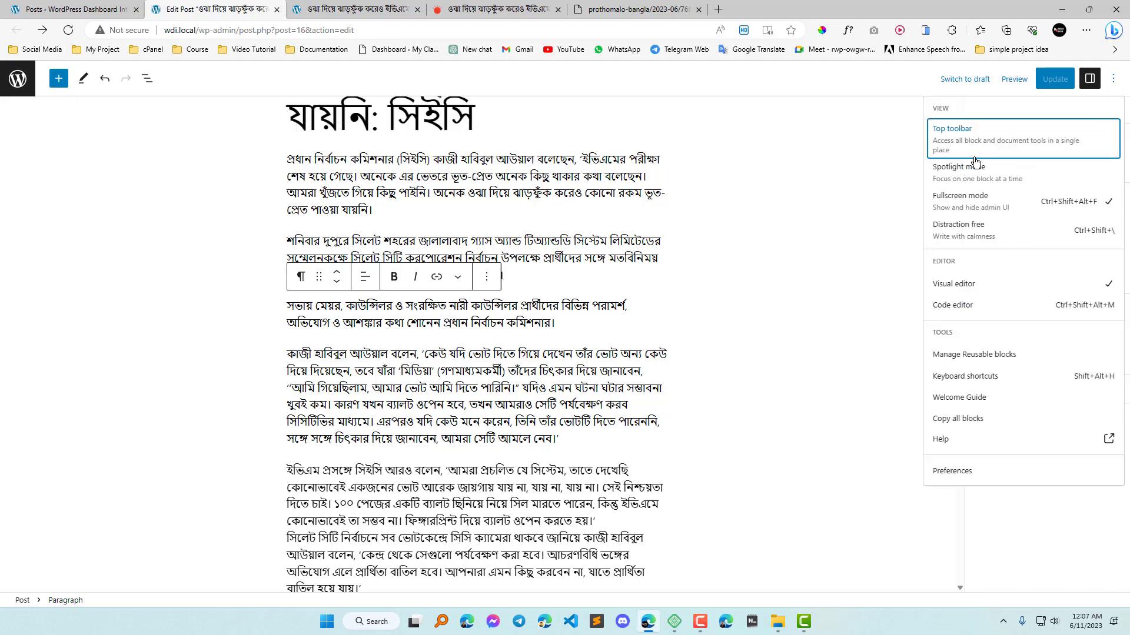
left_click(450, 242)
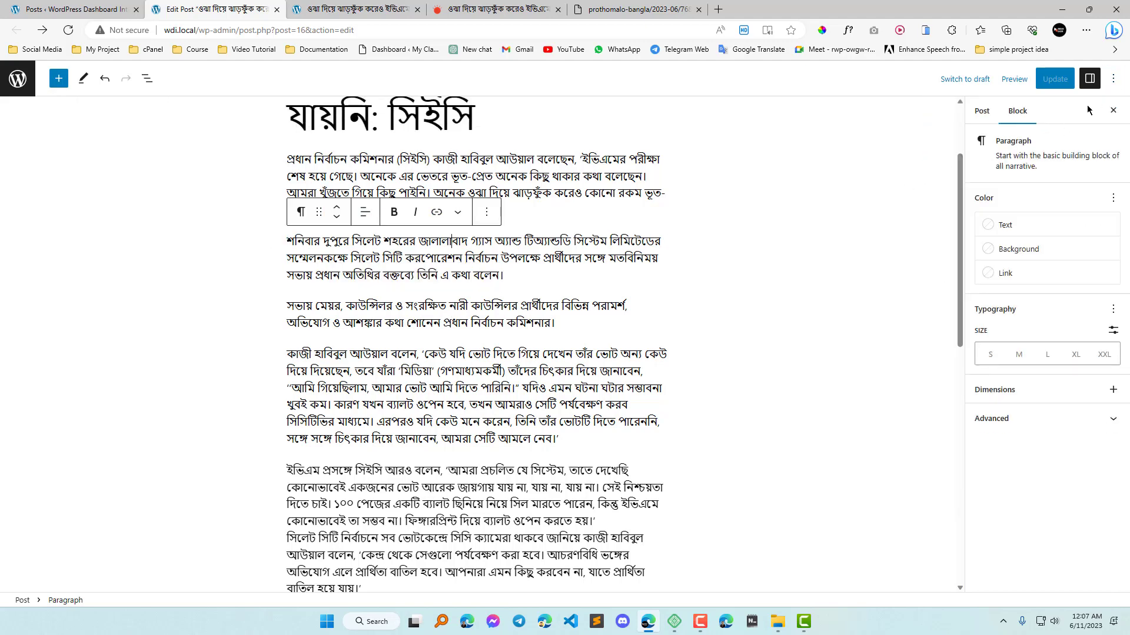
- Turn the Top toolbar view option back on and place the cursor in the paragraph beginning "প্রচারণায় পলিথিনের"
left_click(1117, 80)
left_click(1000, 147)
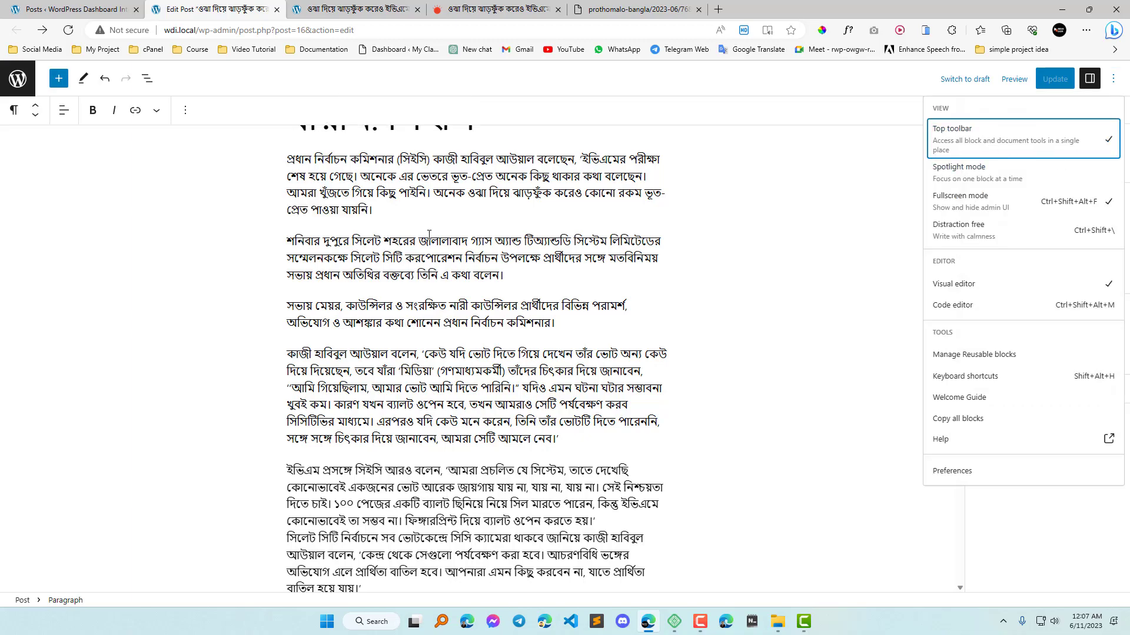
scroll(383, 294, "down", 4)
left_click(412, 306)
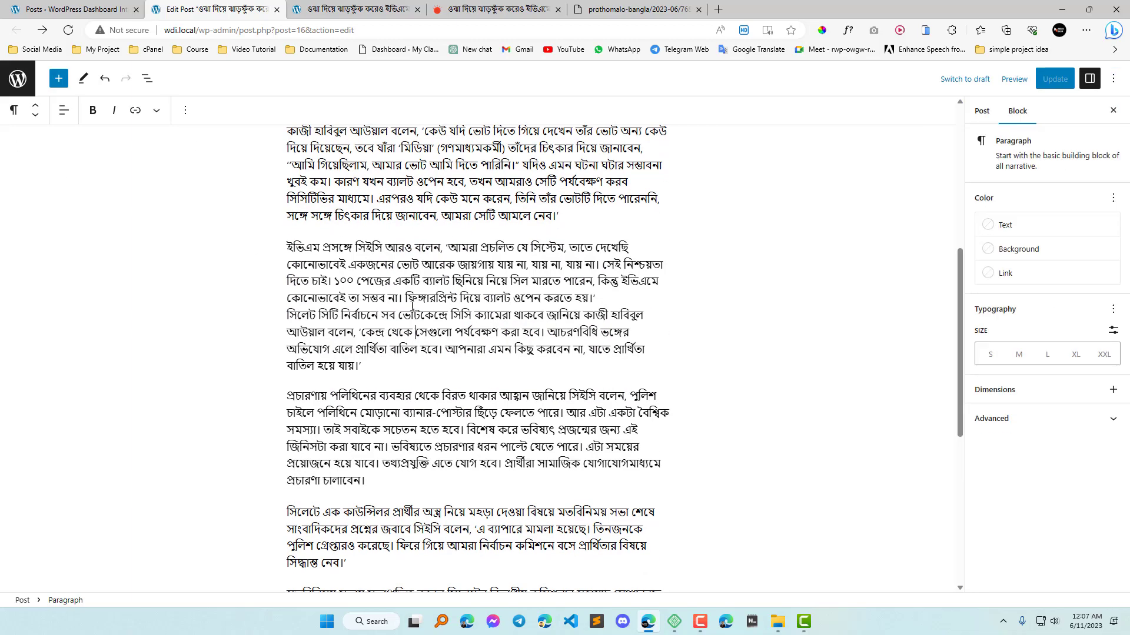
scroll(457, 267, "down", 2)
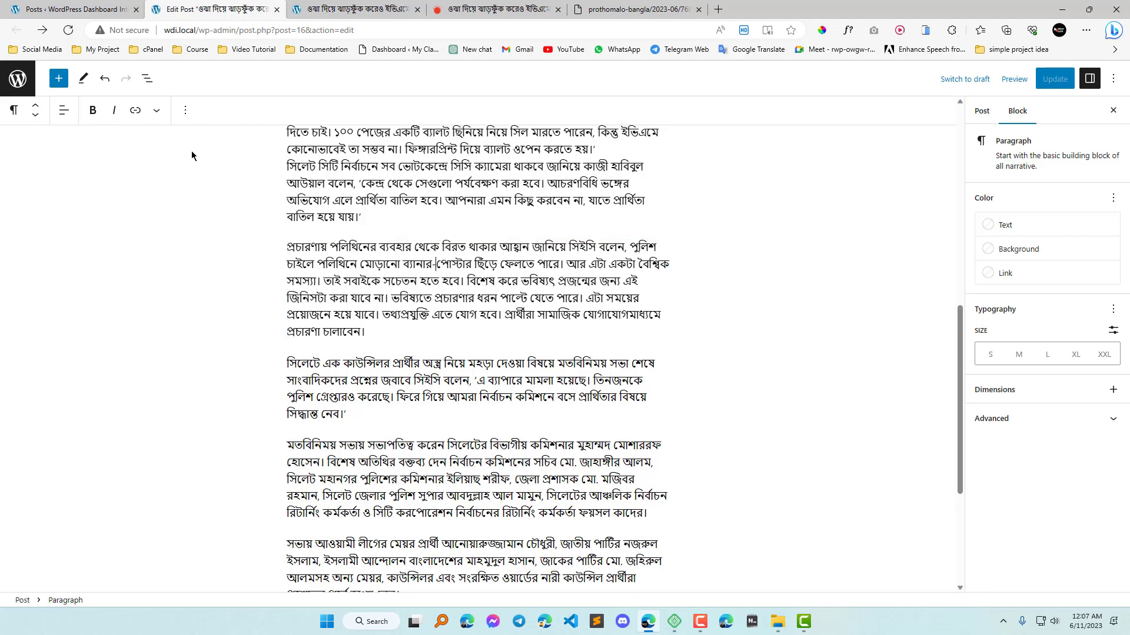
- Insert a new block after the paragraph beginning "প্রচারণায় পলিথিনের" and make it an Image block
left_click(184, 110)
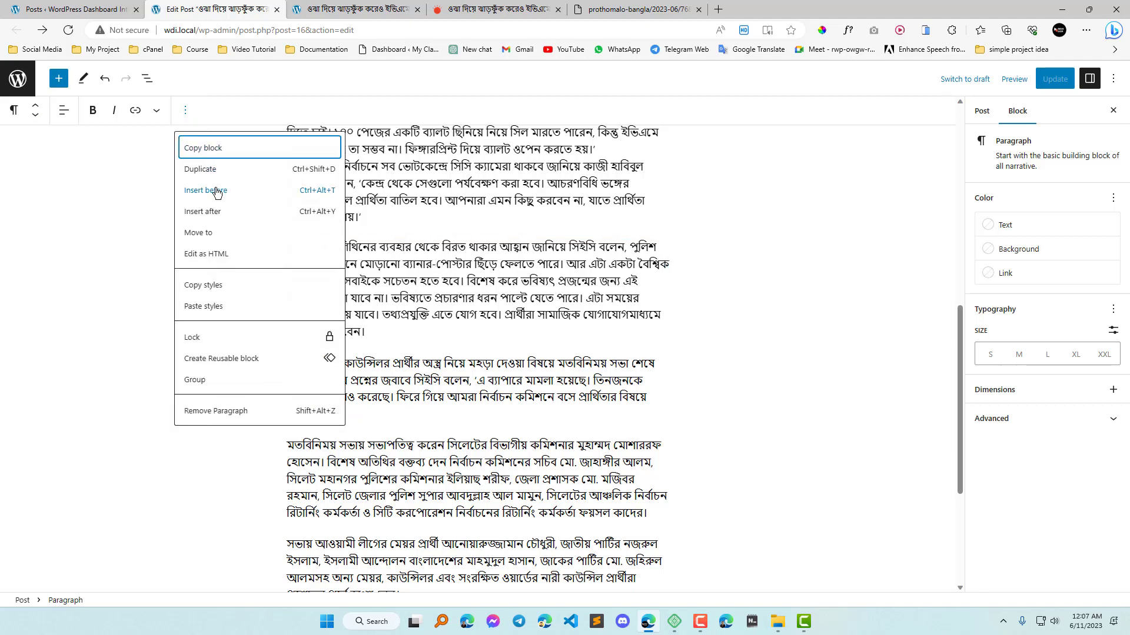
left_click(215, 212)
left_click(661, 363)
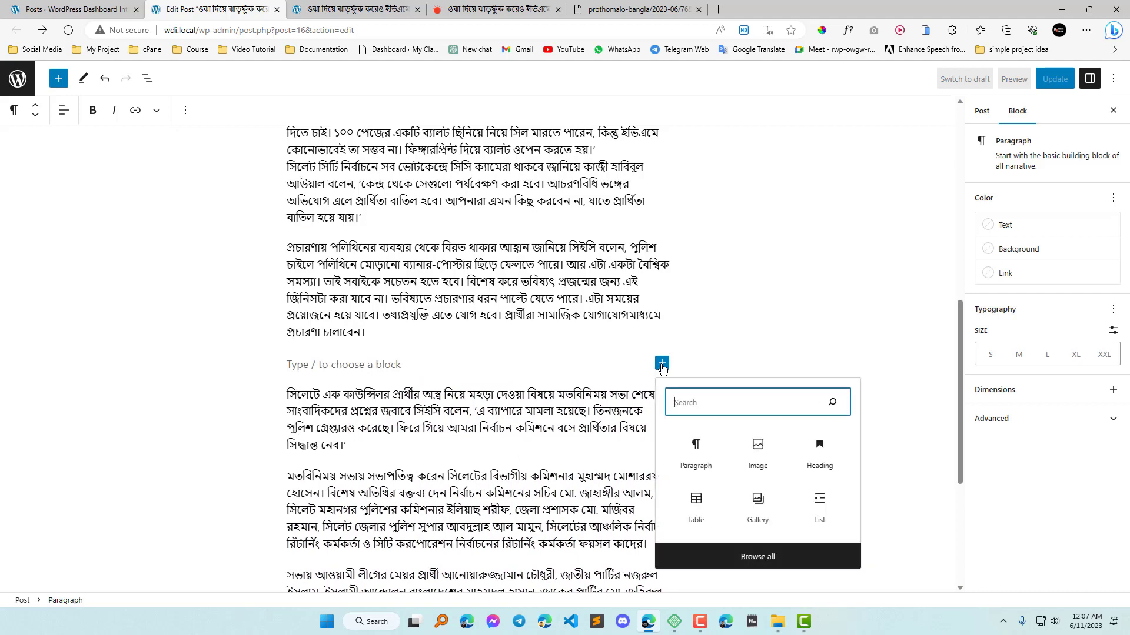
left_click(746, 445)
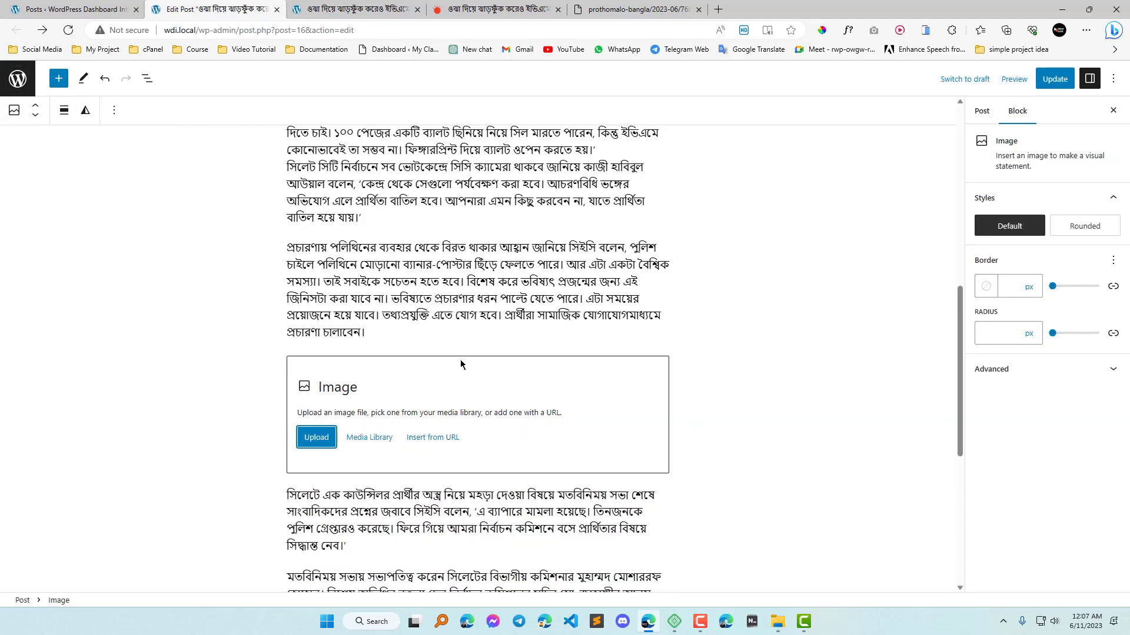
- Remove the empty Image block from between the paragraphs
left_click(462, 396)
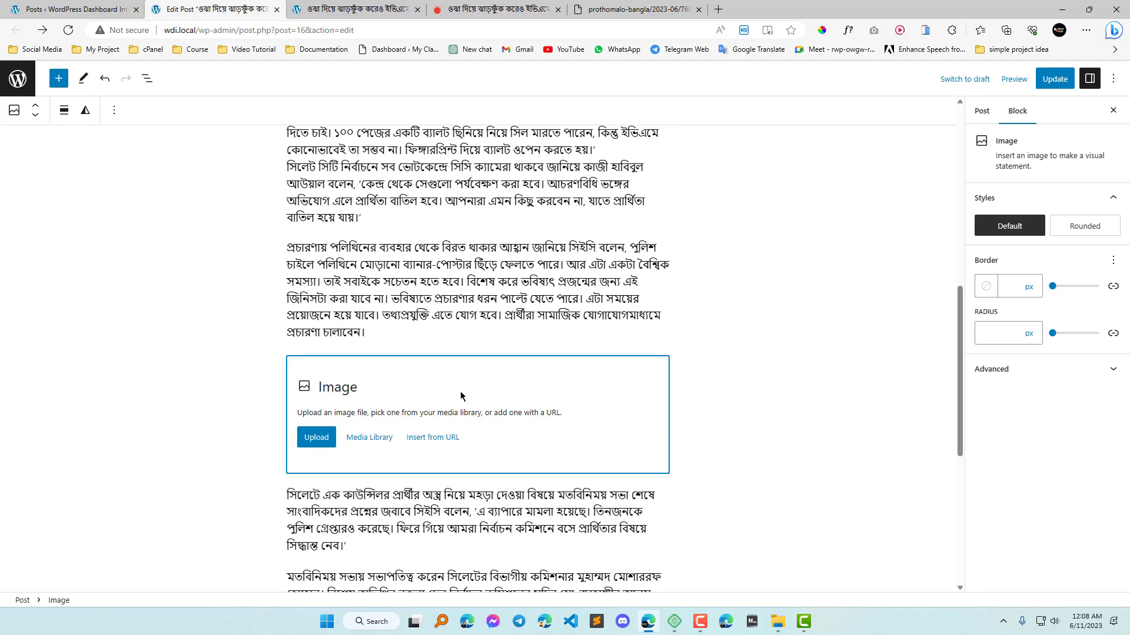
left_click(114, 110)
left_click(151, 415)
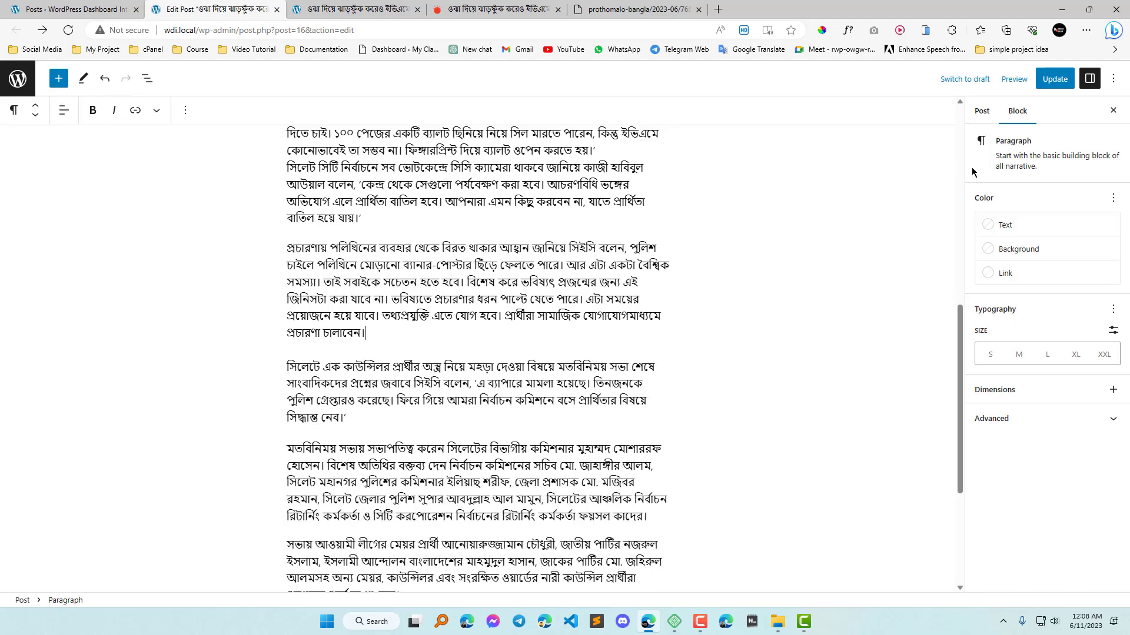
- Turn off the Top toolbar view option and place the cursor in the paragraph beginning "সিলেটে এক কাউন্সিলর"
left_click(1113, 79)
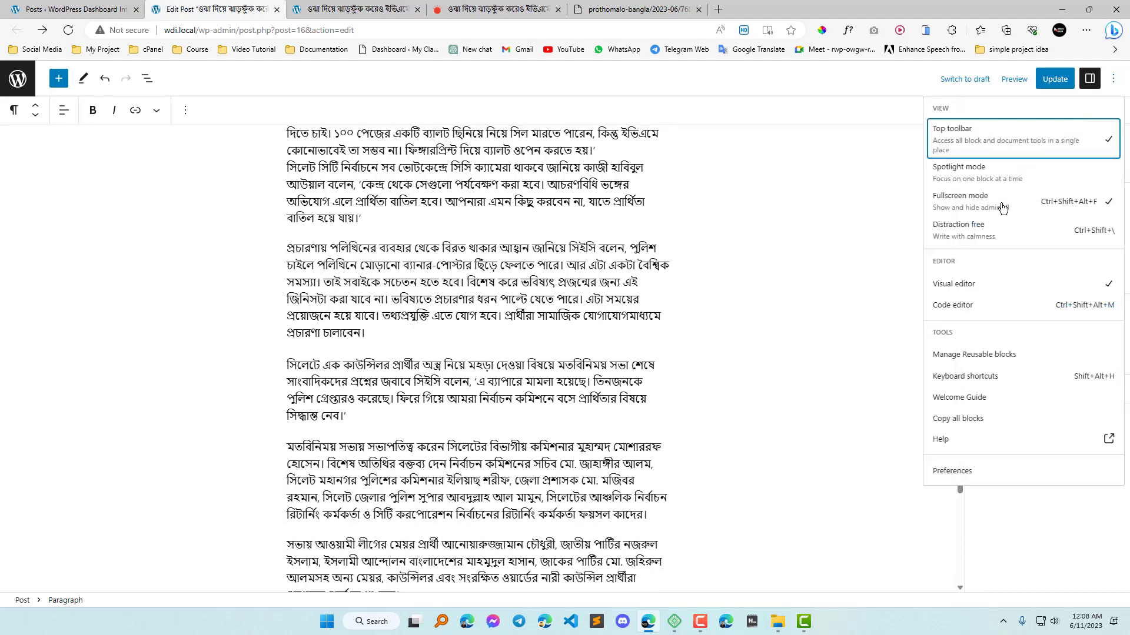
left_click(1019, 142)
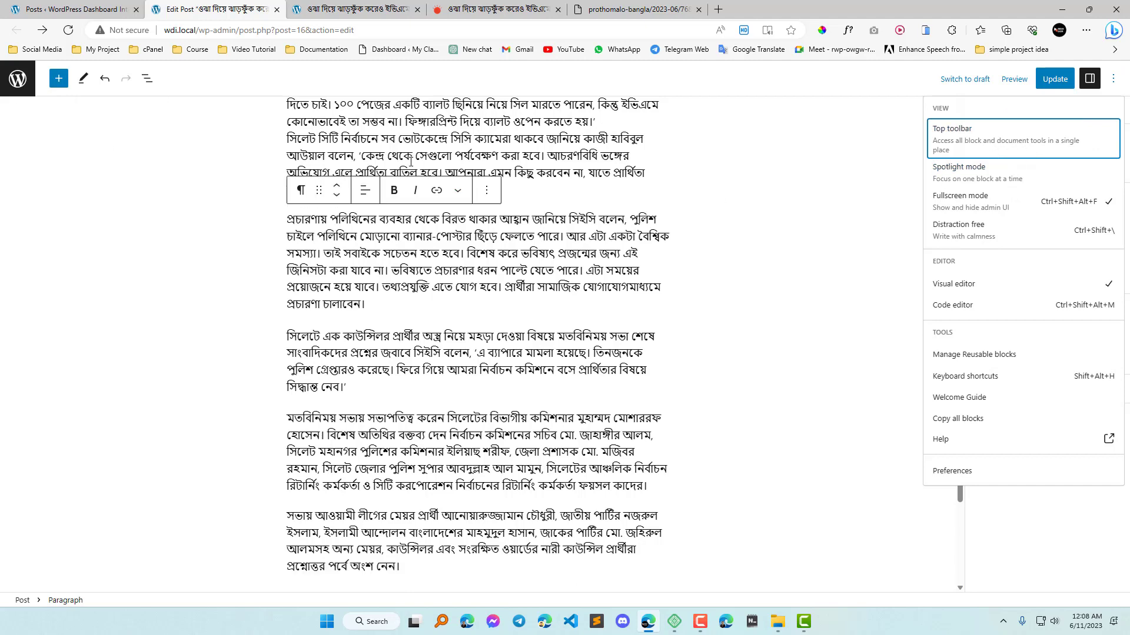
left_click(399, 236)
left_click(449, 361)
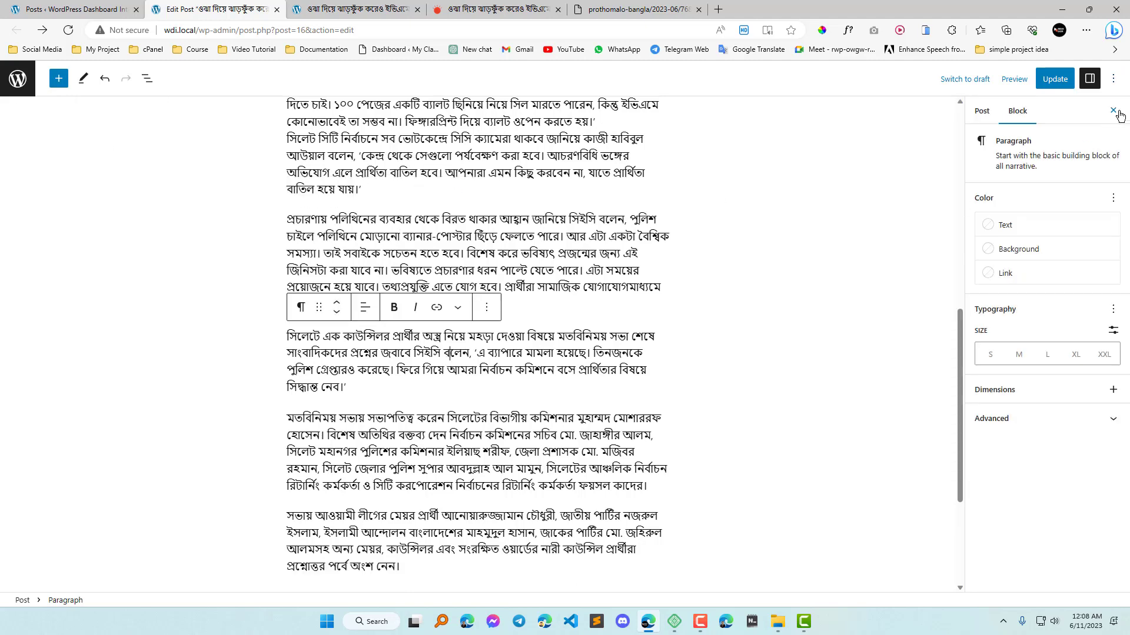
- Turn on Spotlight mode and focus the paragraph beginning "ইভিএম প্রসঙ্গে"
left_click(1113, 79)
left_click(994, 172)
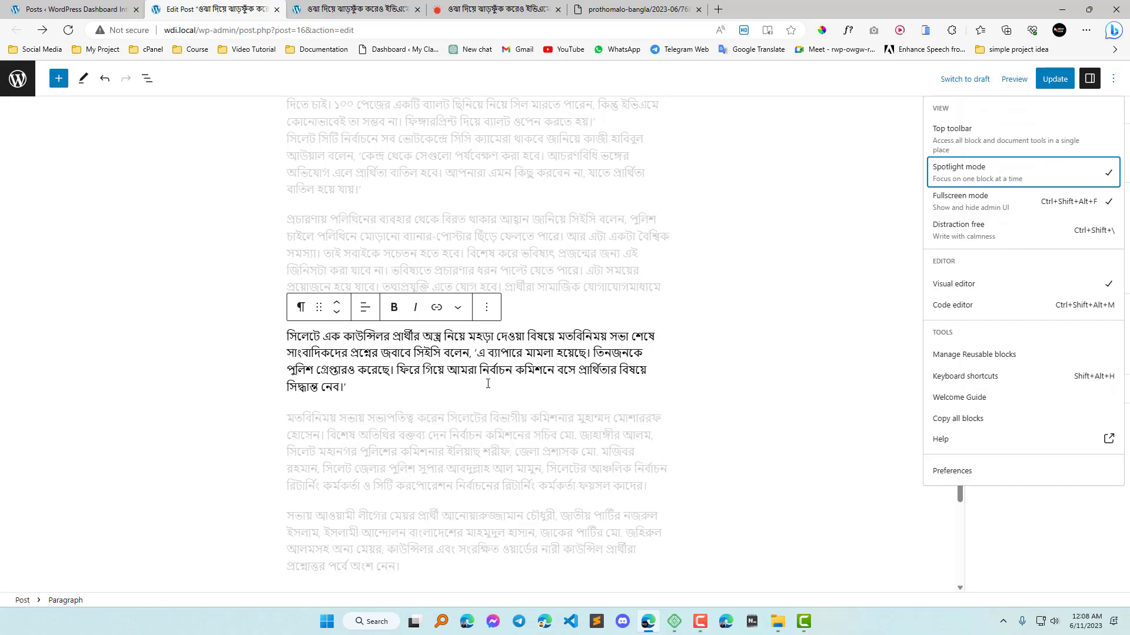
scroll(488, 384, "up", 3)
left_click(457, 258)
- Examine Spotlight mode by focusing several paragraphs in turn, ending in the one beginning "মতবিনিময় সভায়"
scroll(507, 352, "up", 3)
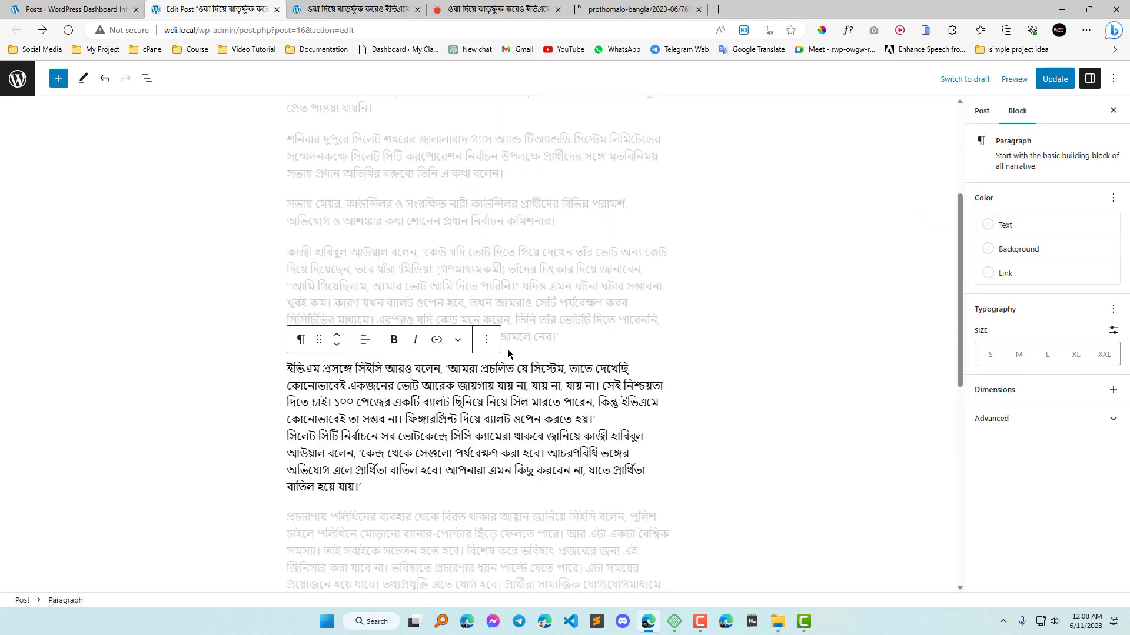
scroll(509, 353, "up", 1)
left_click(464, 316)
scroll(487, 360, "up", 3)
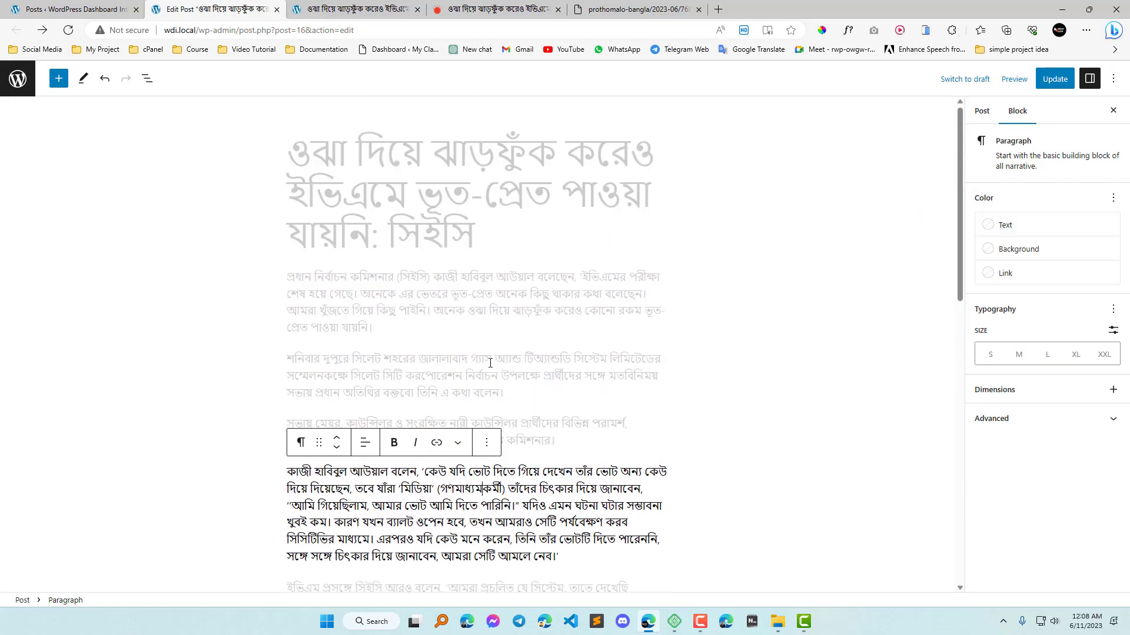
left_click(469, 290)
scroll(517, 359, "down", 3)
left_click(500, 416)
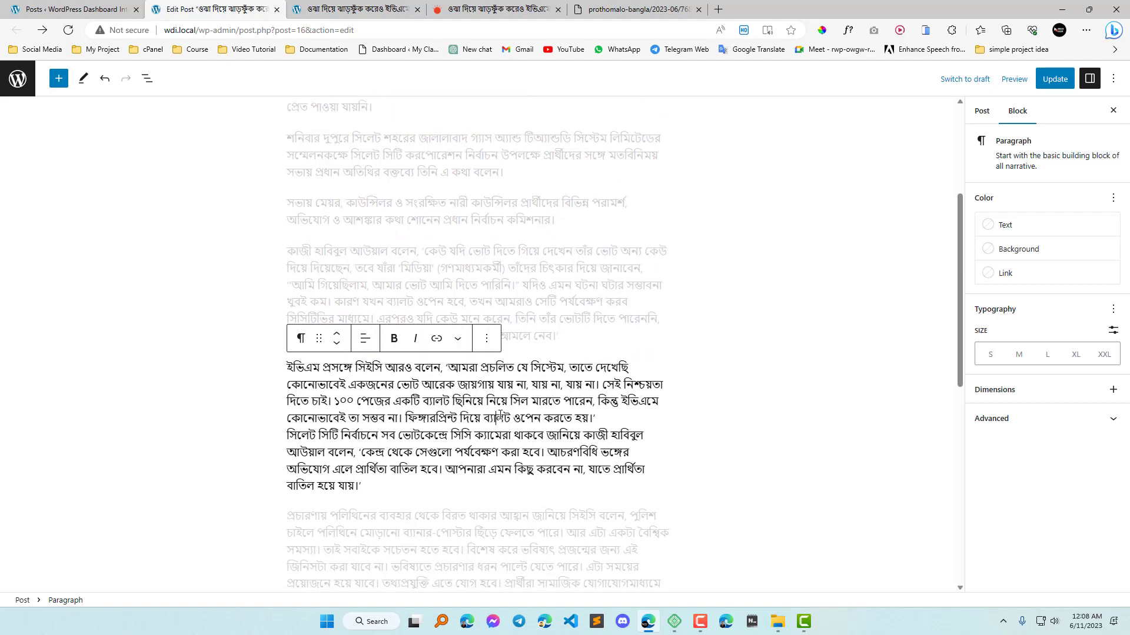
scroll(501, 400, "down", 5)
left_click(504, 354)
scroll(504, 371, "down", 4)
left_click(473, 268)
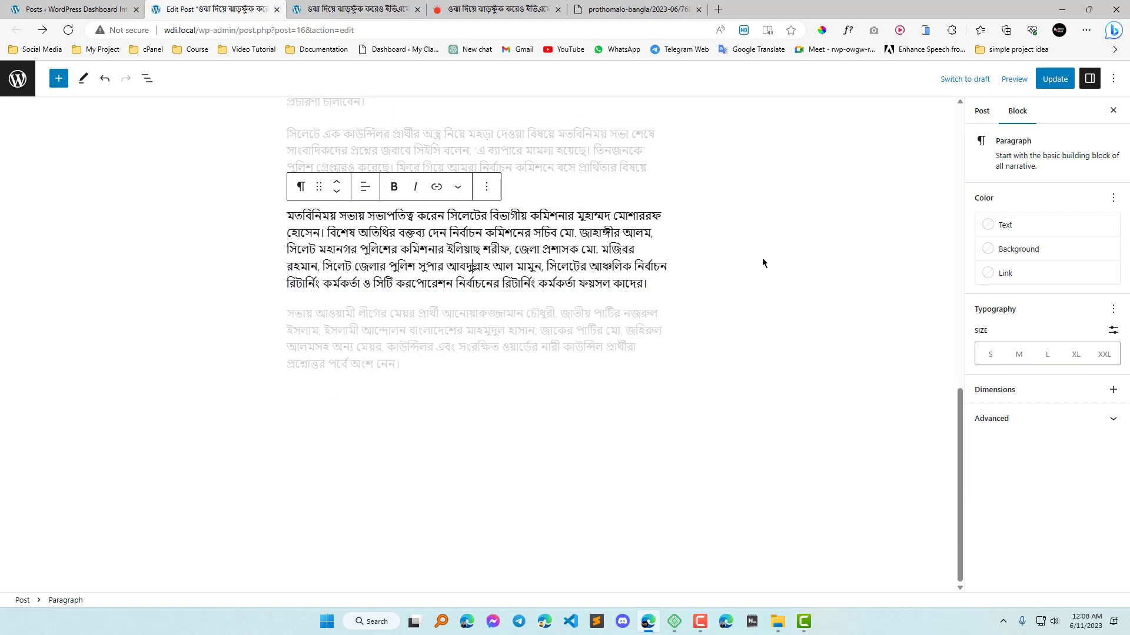
- Turn off Spotlight mode and close the view options
left_click(1114, 78)
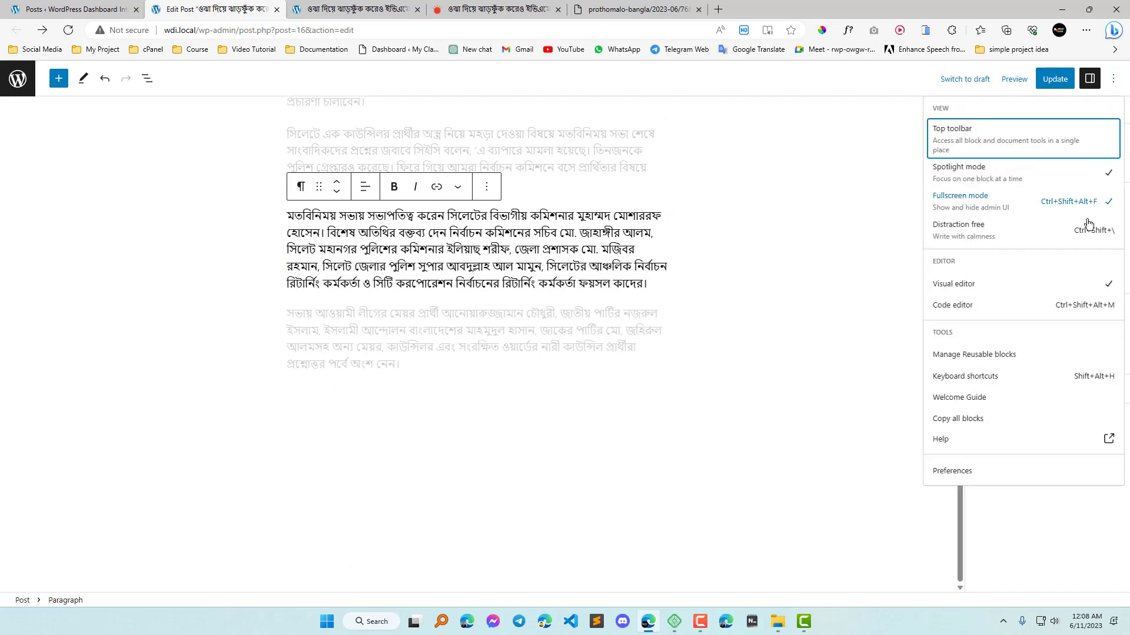
left_click(1015, 175)
left_click(1115, 83)
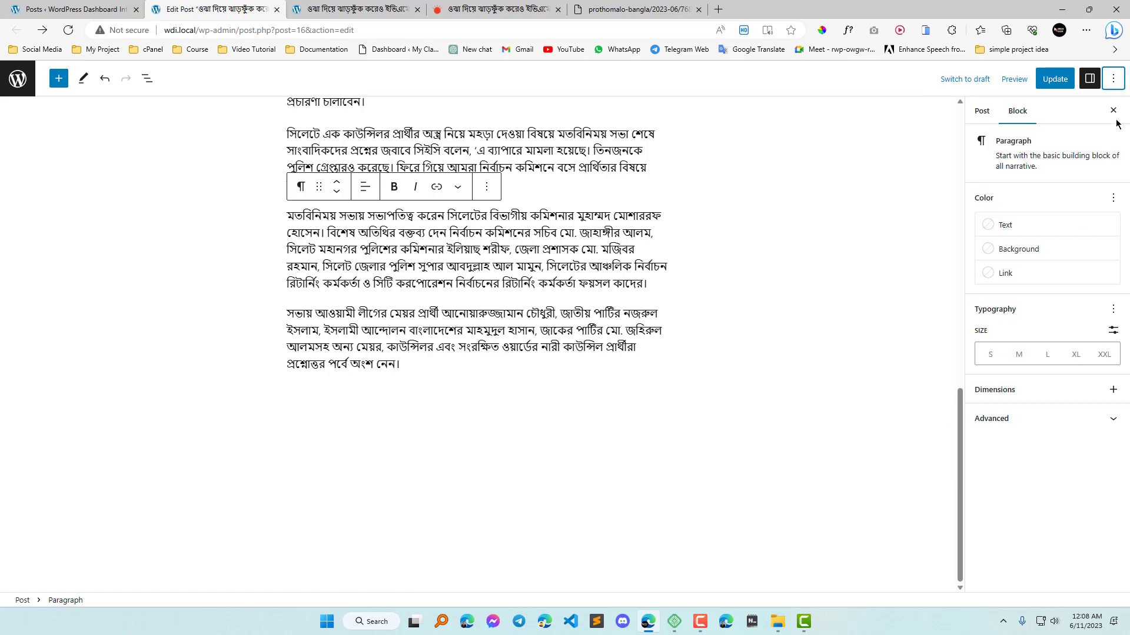
- Turn Fullscreen mode off to show the admin interface and turn it back on
left_click(1113, 83)
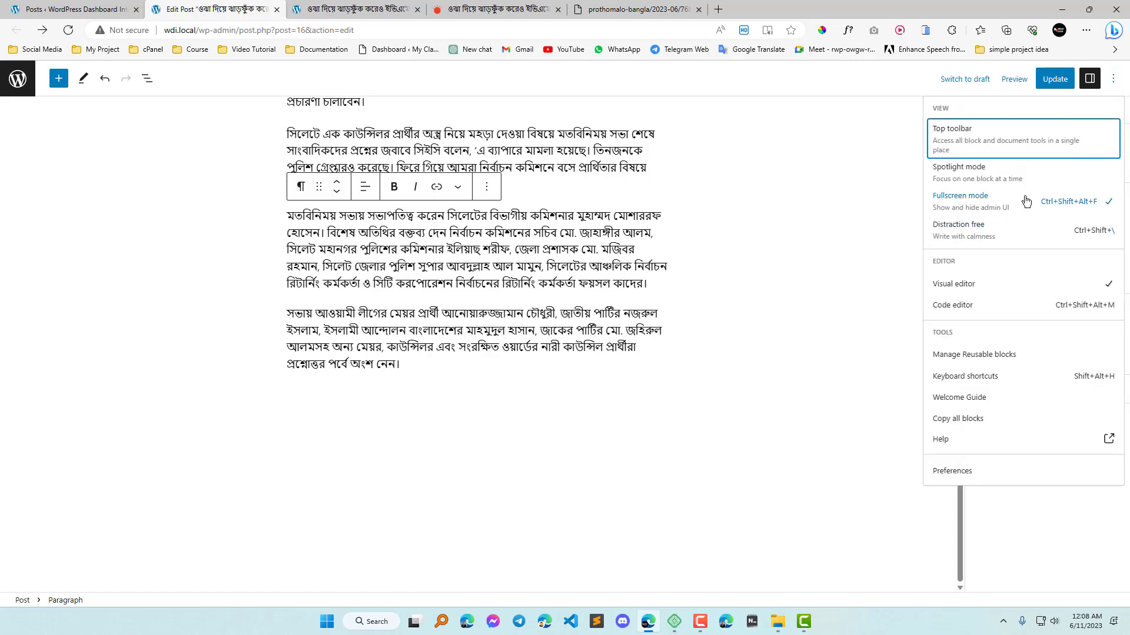
left_click(983, 201)
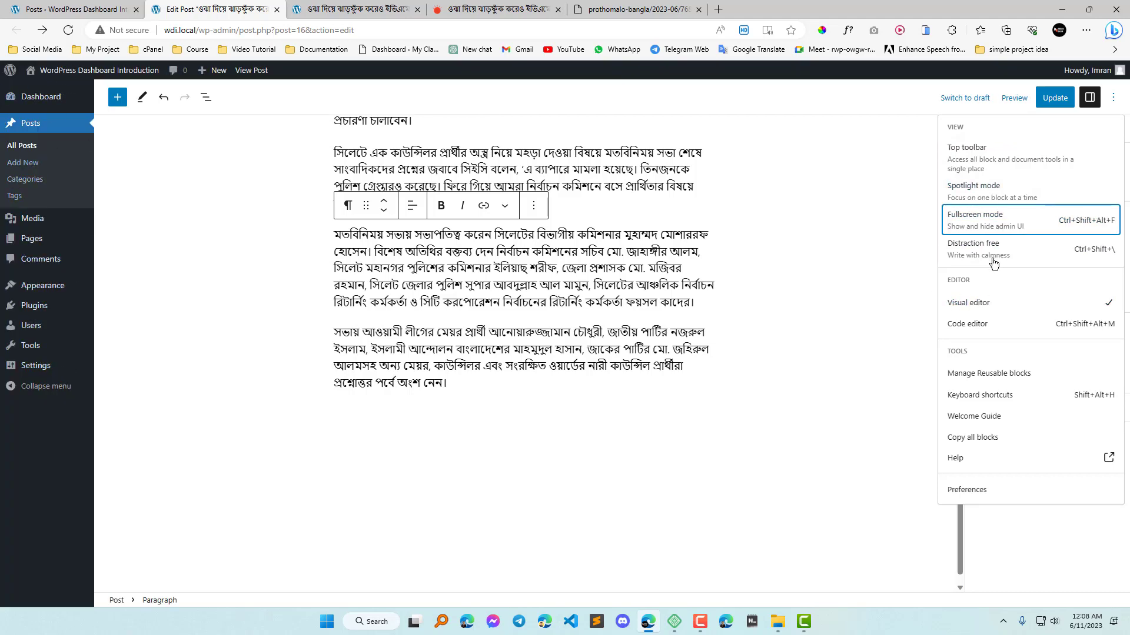
left_click(1028, 221)
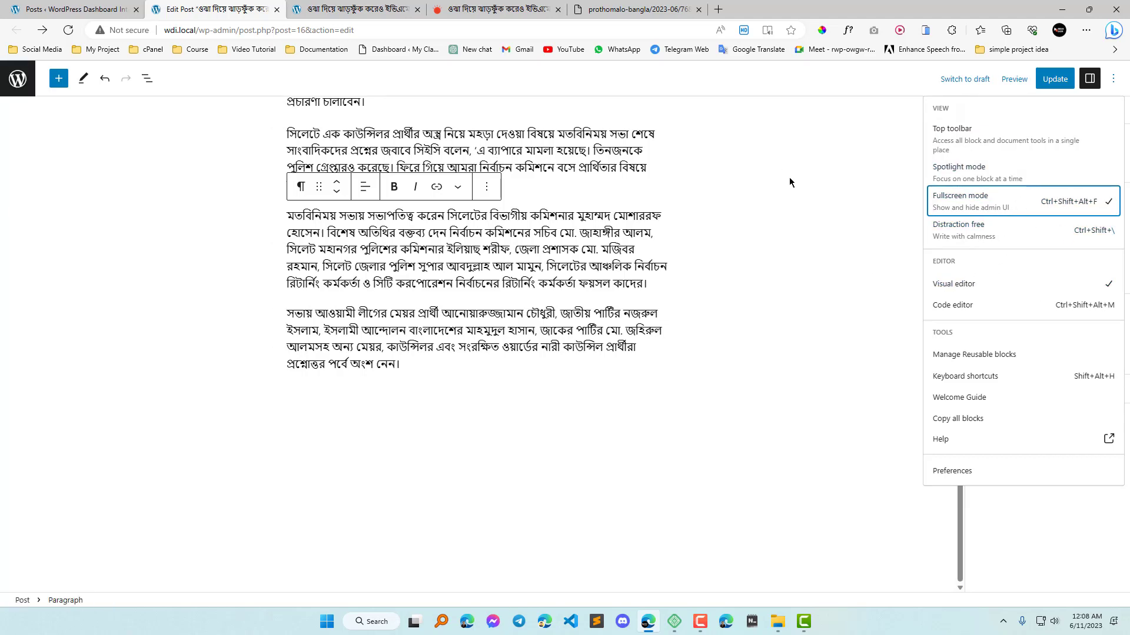
- Turn on Distraction free mode and look through the whole post
left_click(993, 234)
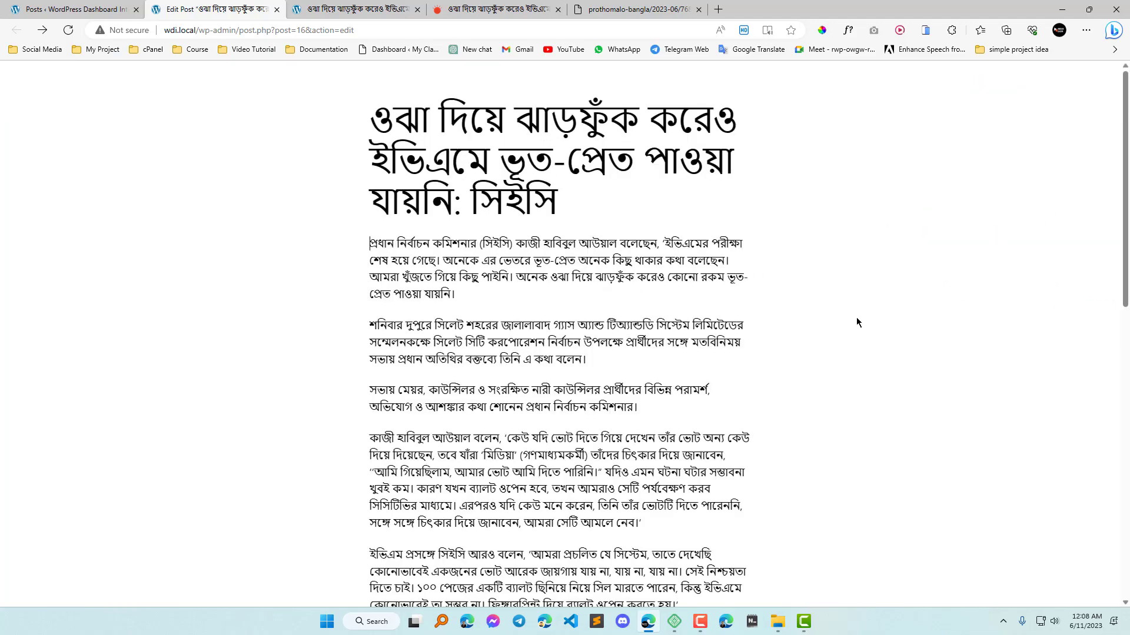
scroll(853, 312, "down", 12)
scroll(870, 279, "up", 7)
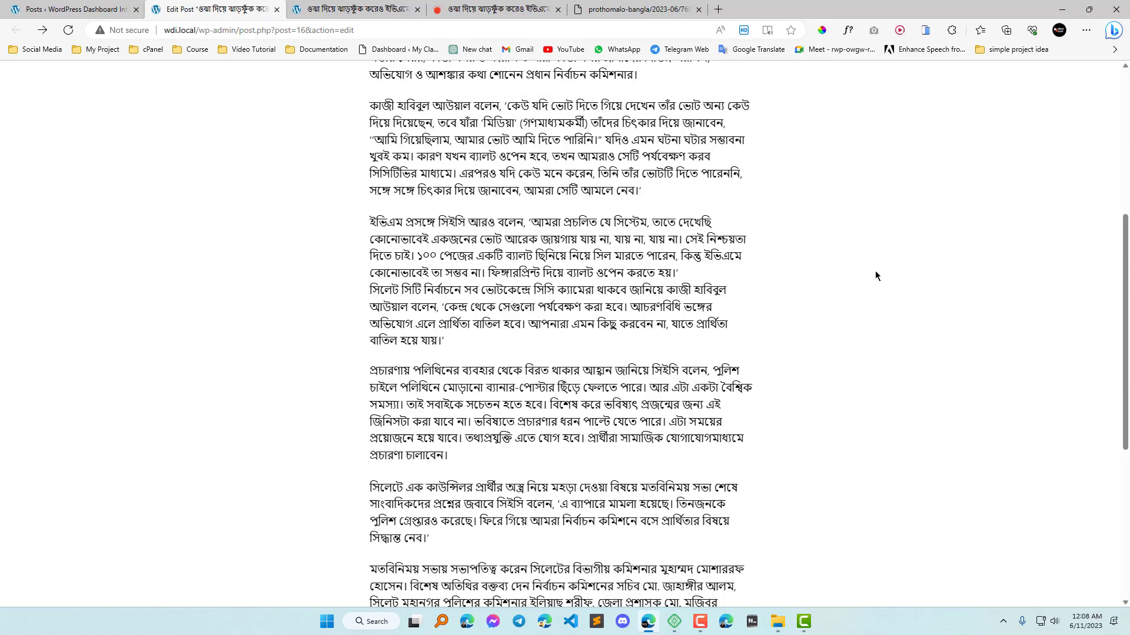
scroll(859, 265, "up", 6)
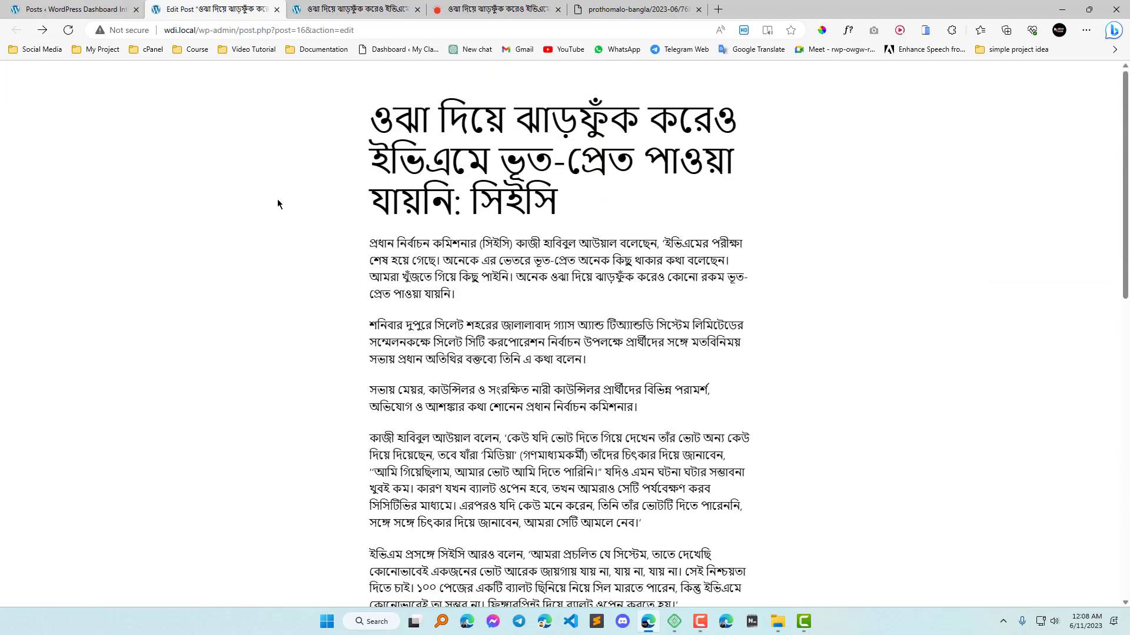
scroll(766, 307, "down", 5)
scroll(763, 333, "up", 5)
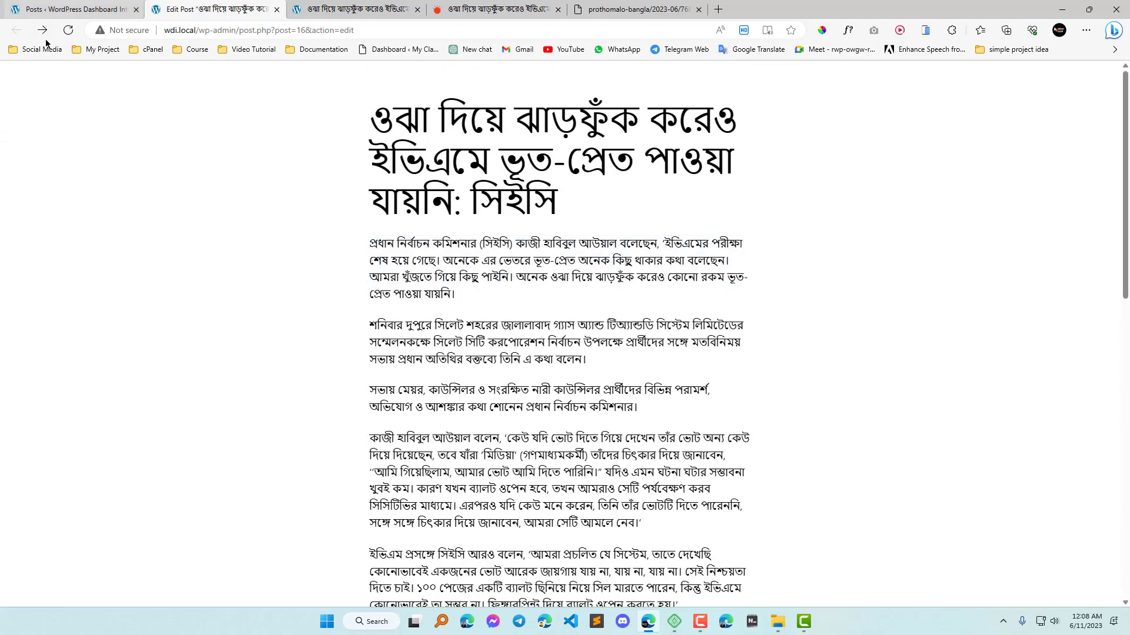
- Reload the post's edit page without saving, dismiss the autosave notice and look through the post
left_click(69, 29)
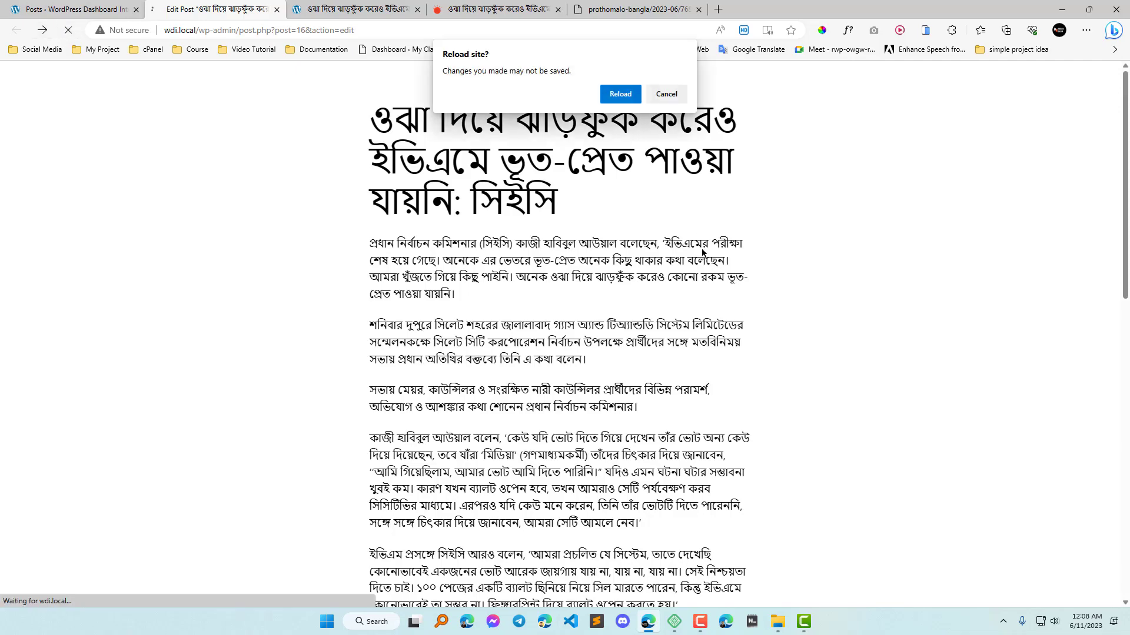
left_click(626, 93)
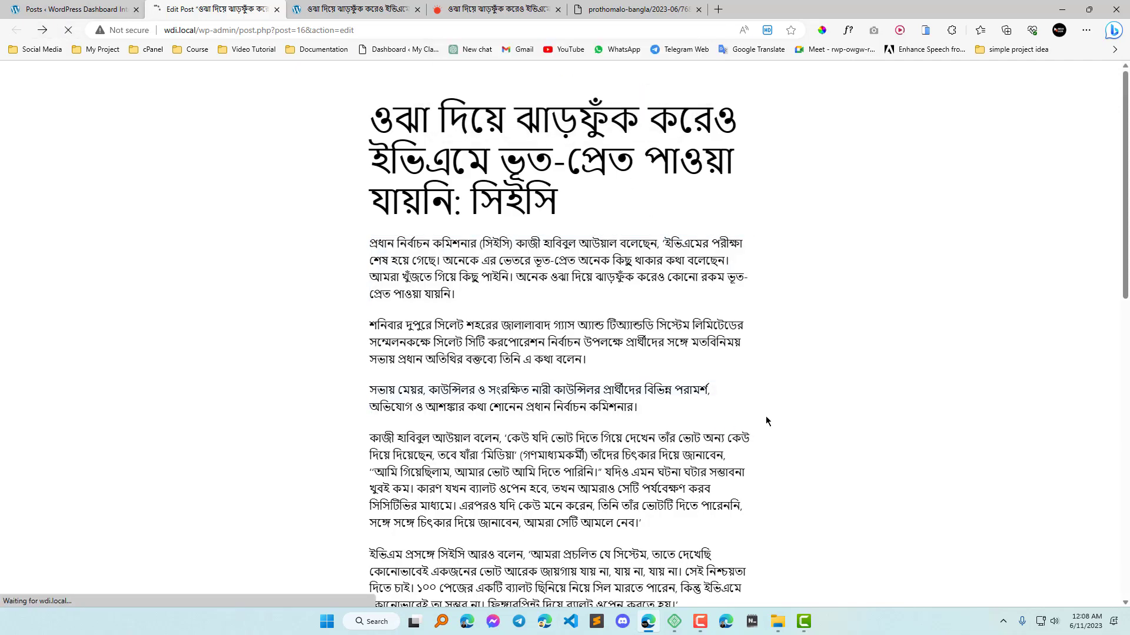
scroll(766, 421, "down", 20)
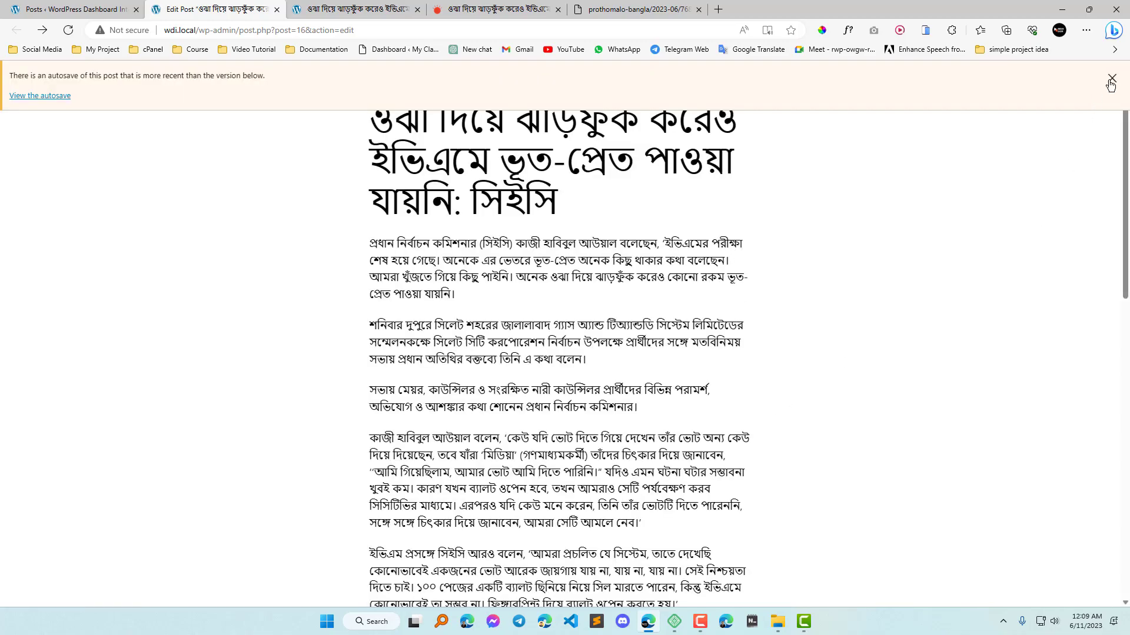
left_click(1111, 79)
scroll(498, 297, "down", 5)
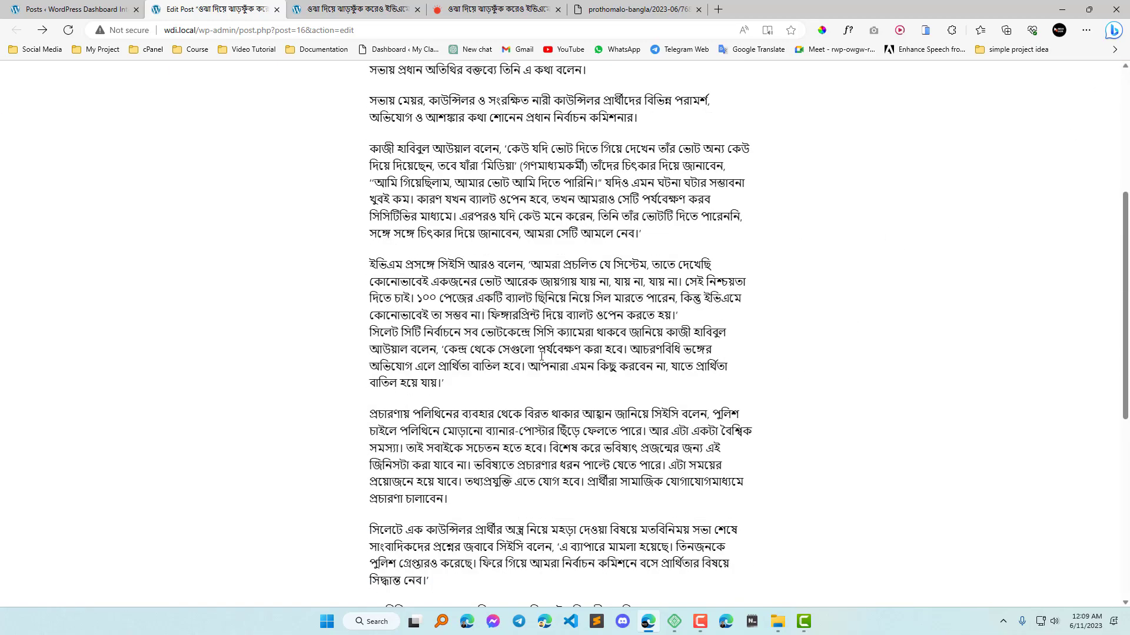
scroll(548, 285, "up", 5)
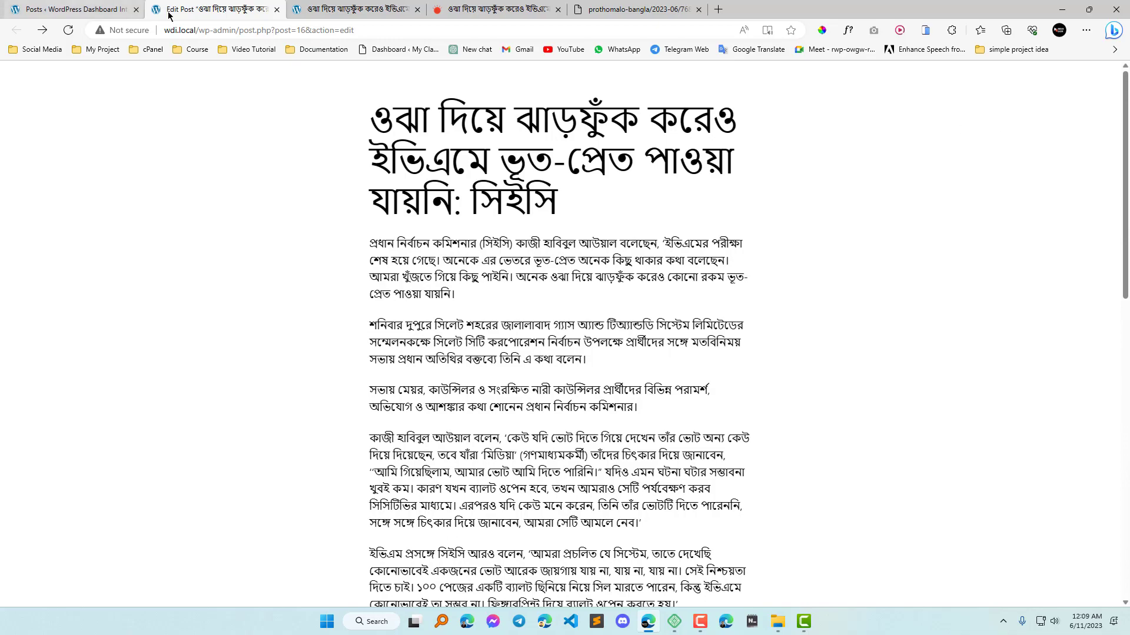
scroll(831, 304, "down", 10)
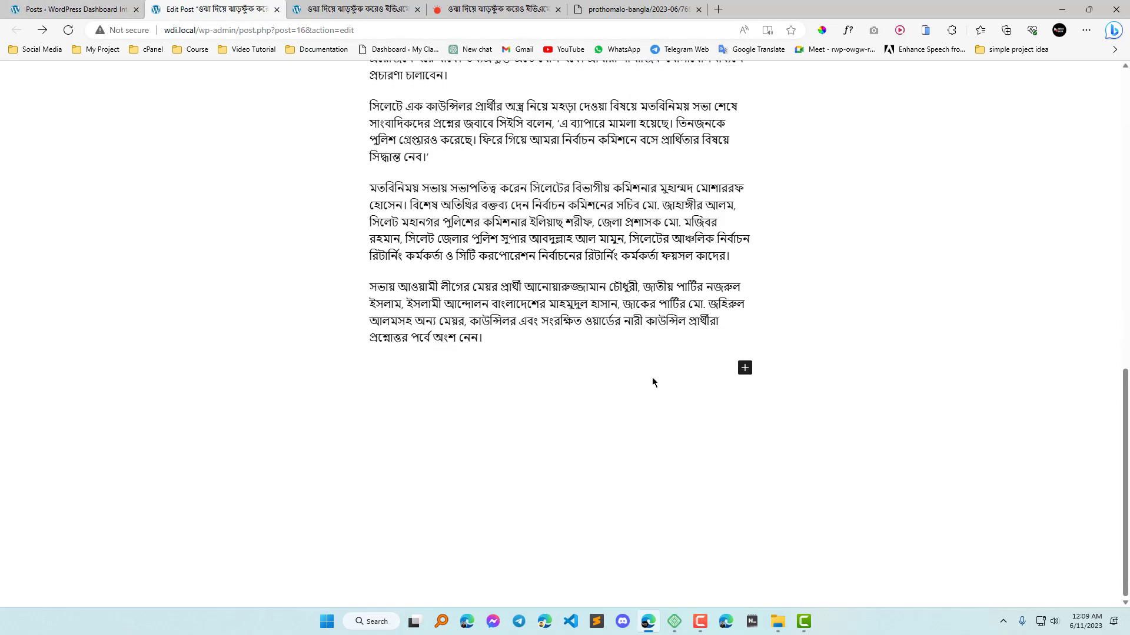
scroll(647, 377, "up", 10)
- Close the post's editor and reopen the published post for editing in a new tab from the Posts list
left_click(131, 7)
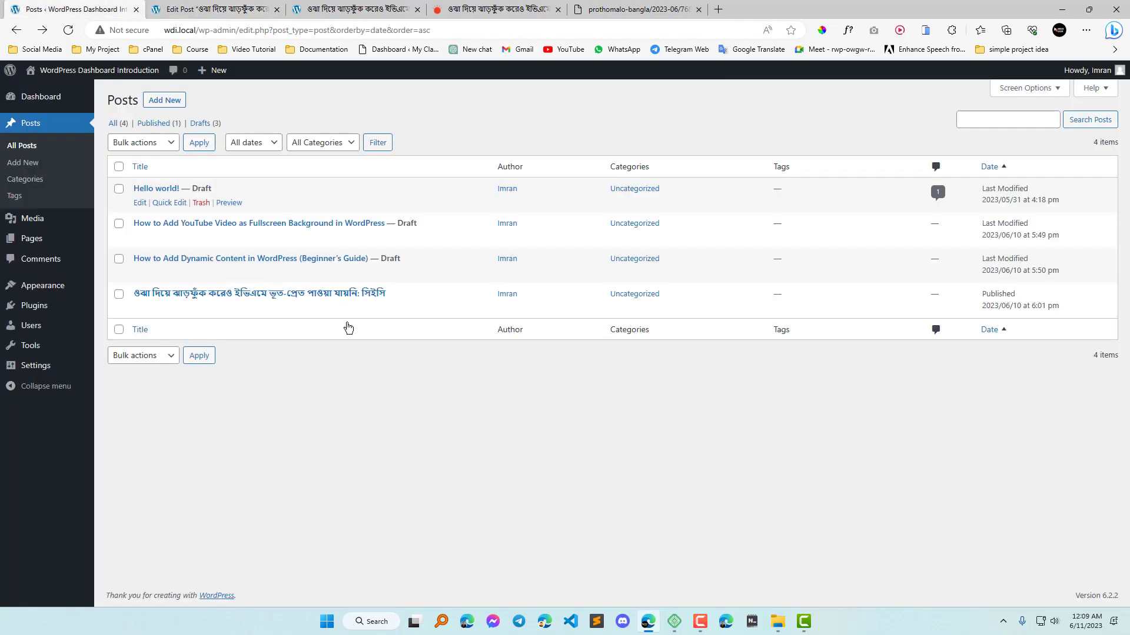
left_click(276, 9)
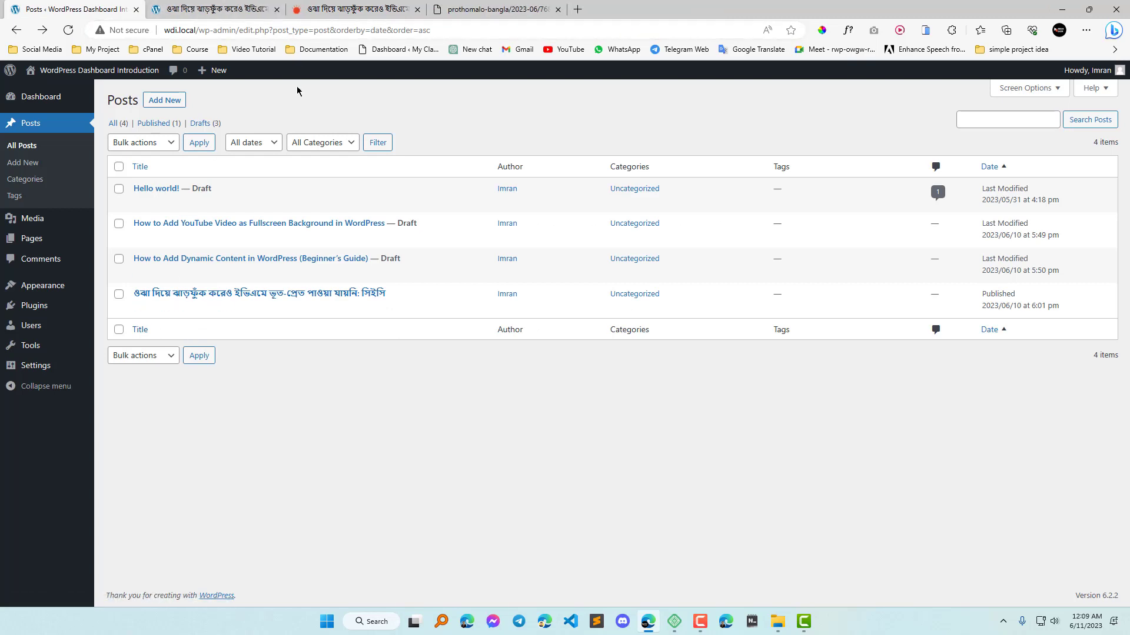
right_click(143, 312)
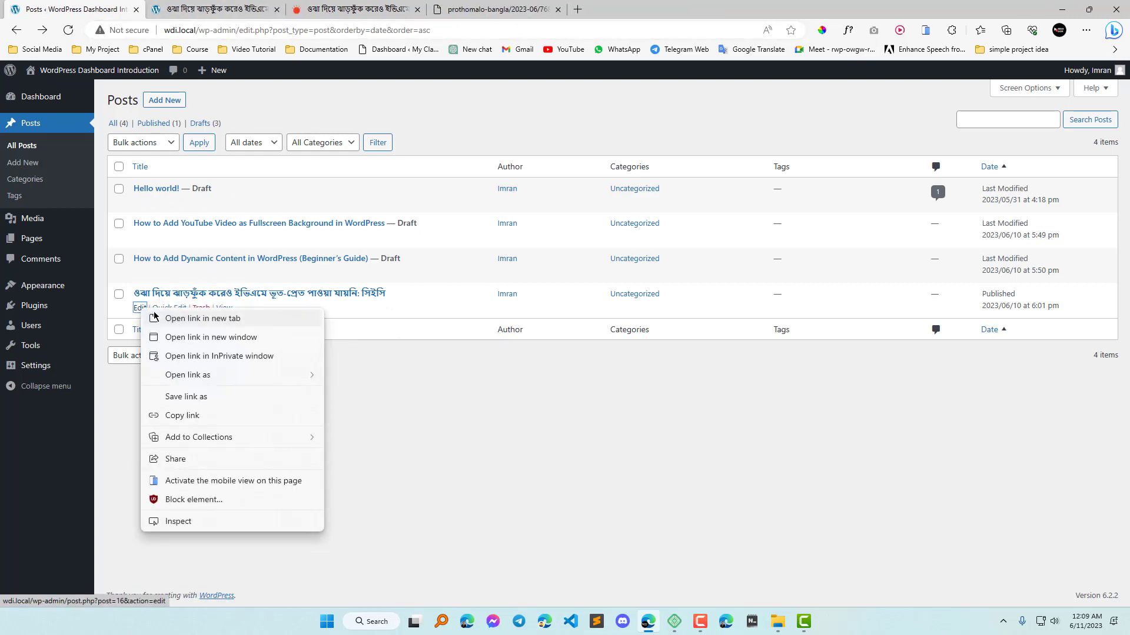
left_click(176, 318)
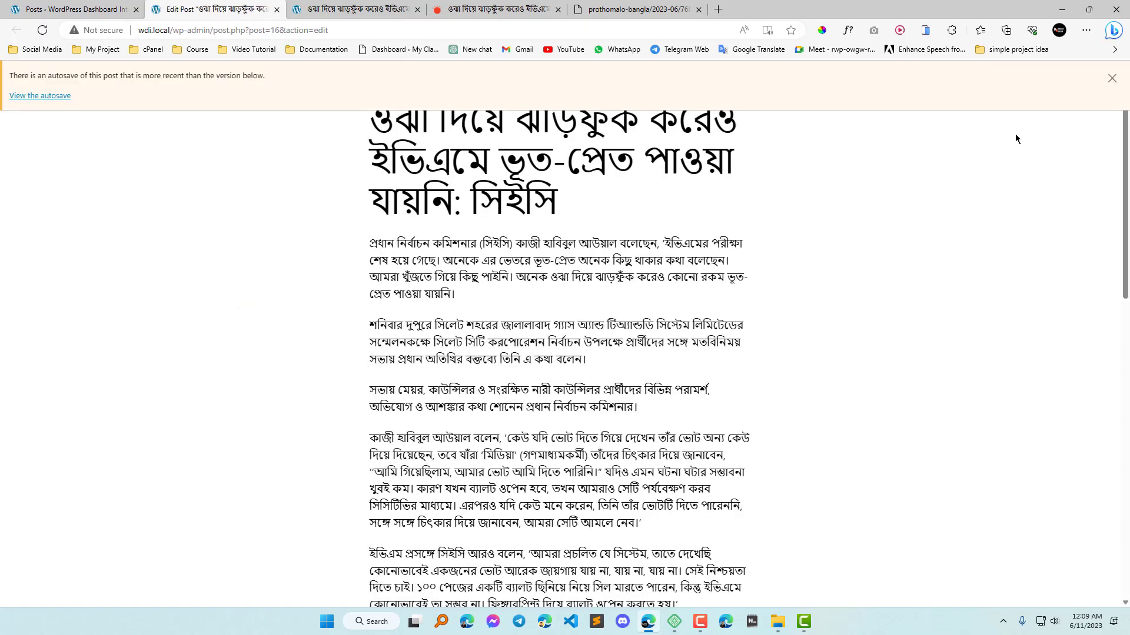
- Dismiss the autosave notice in the reopened editor and look over the post from title to last paragraph
left_click(1112, 78)
scroll(789, 339, "down", 11)
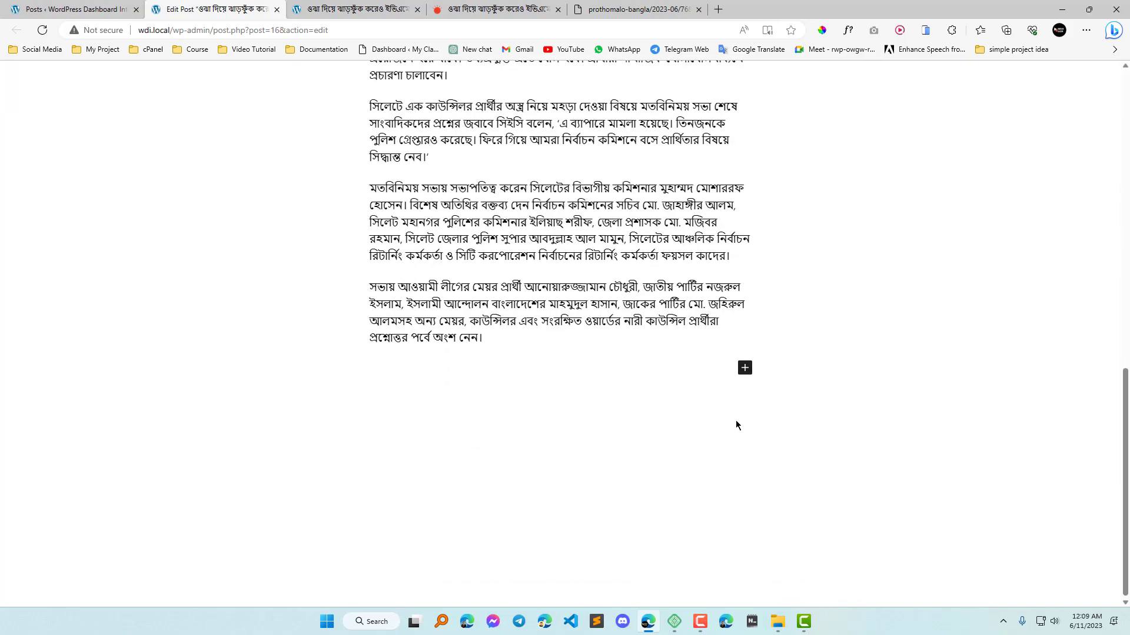
scroll(739, 423, "up", 7)
scroll(836, 427, "up", 5)
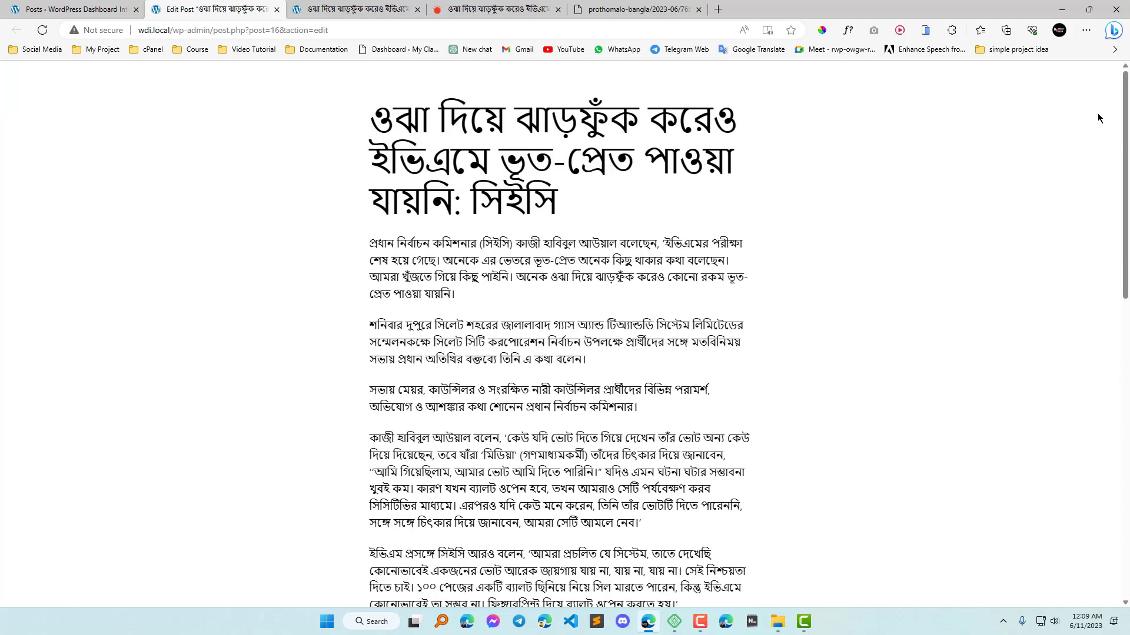
right_click(882, 135)
left_click(825, 278)
scroll(559, 353, "down", 5)
scroll(559, 353, "up", 5)
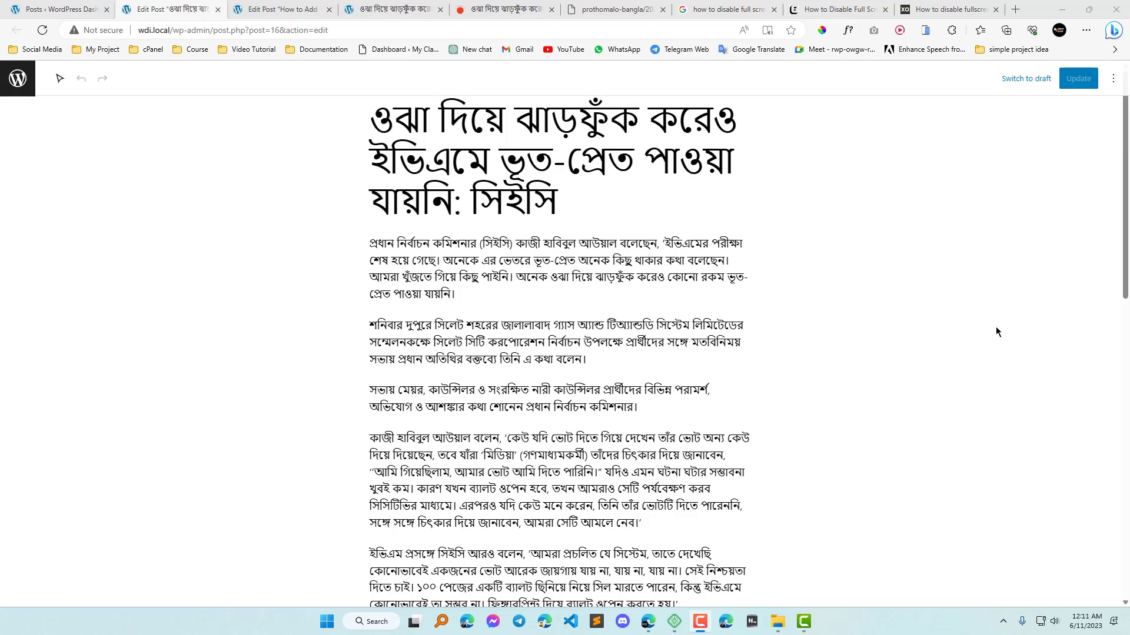
- Turn off Distraction free mode and open the view options again
left_click(1111, 80)
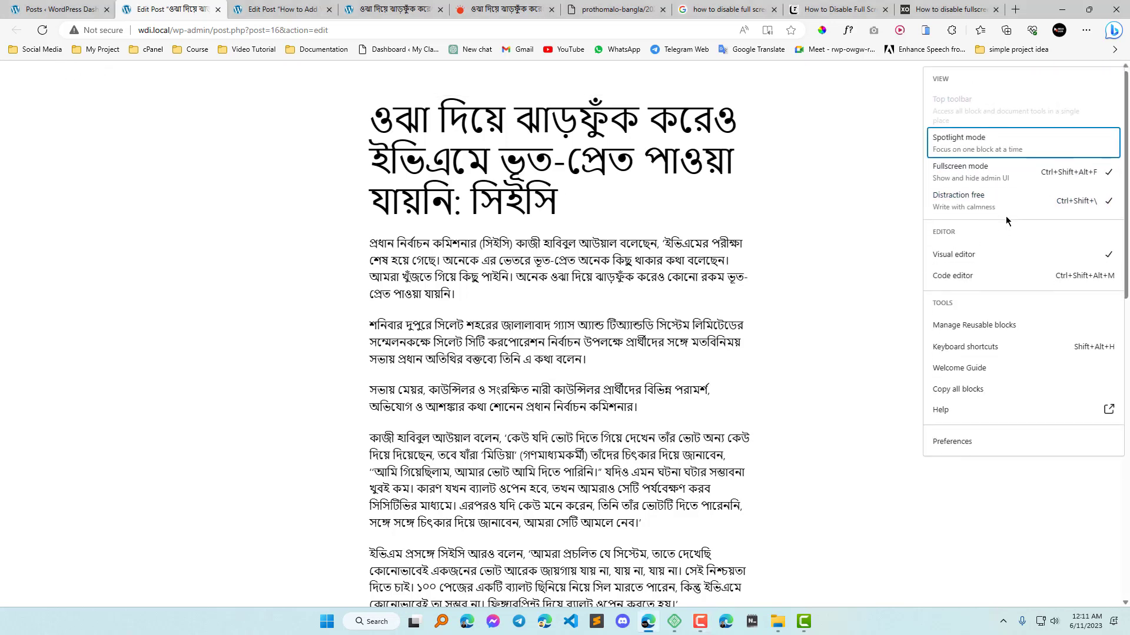
left_click(1000, 213)
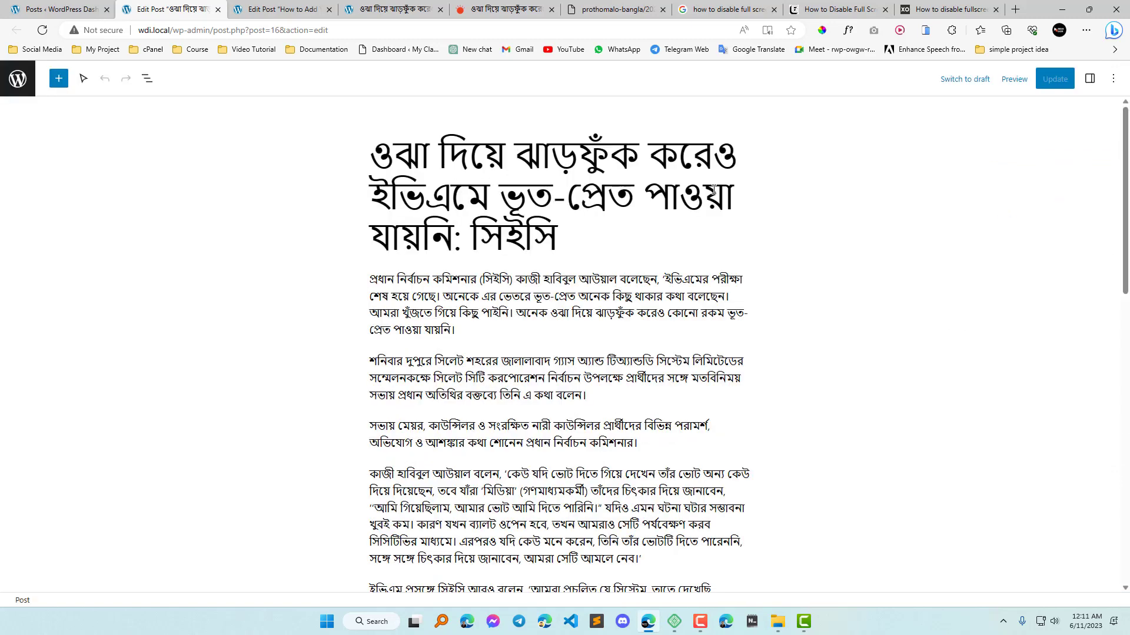
left_click(1113, 78)
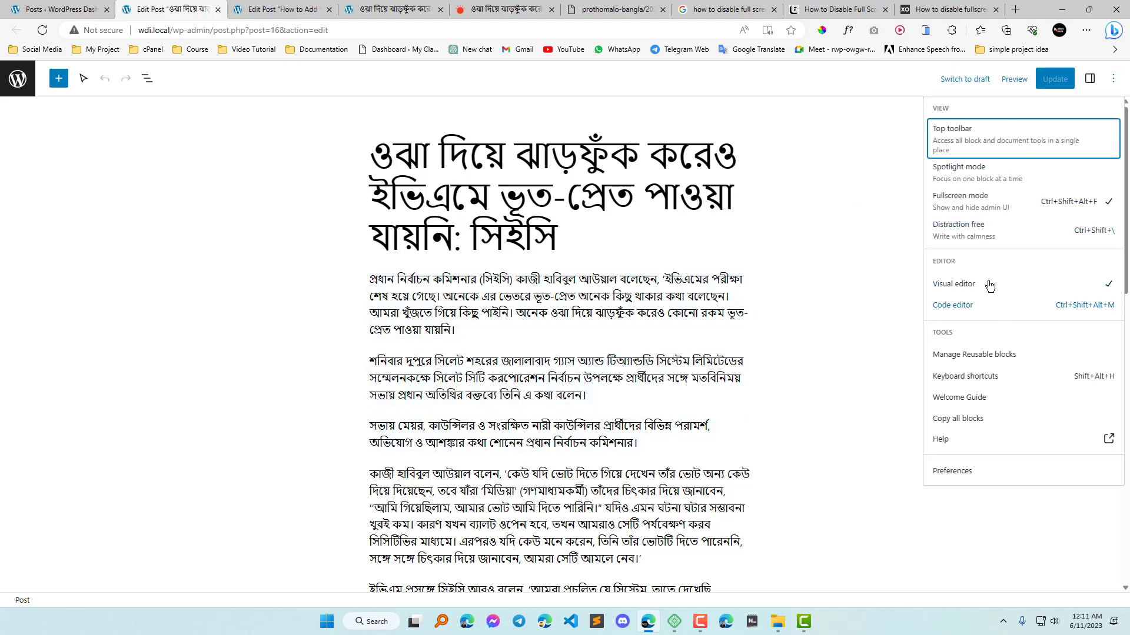
- Close the view options and select the body paragraph blocks one after another down to the fourth
left_click(601, 296)
left_click(564, 376)
left_click(520, 447)
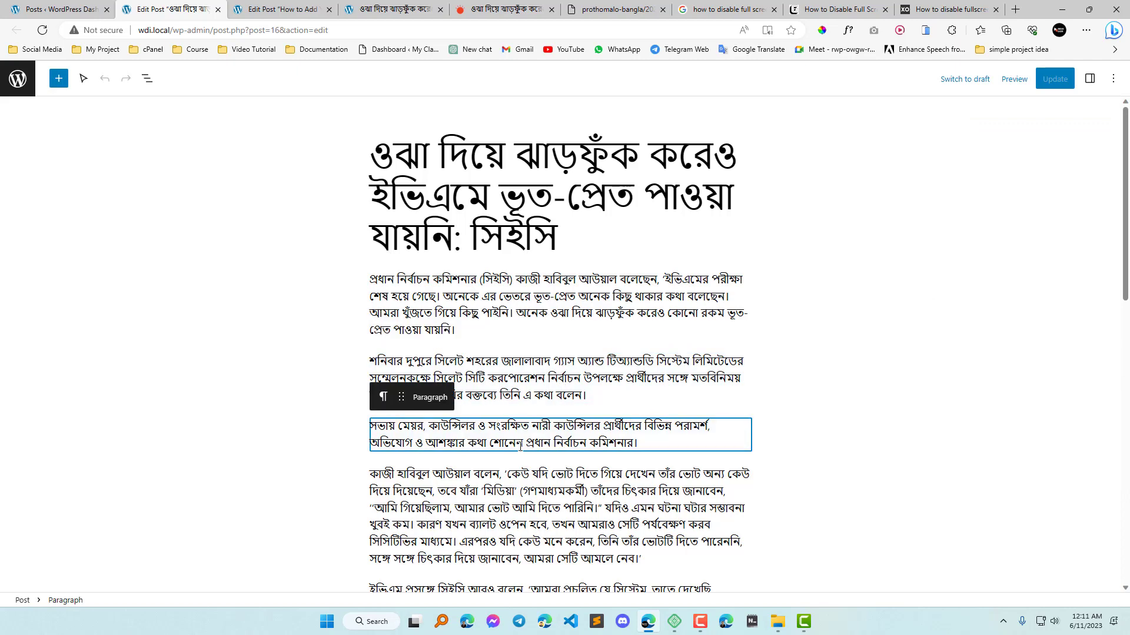
scroll(555, 422, "down", 3)
left_click(533, 325)
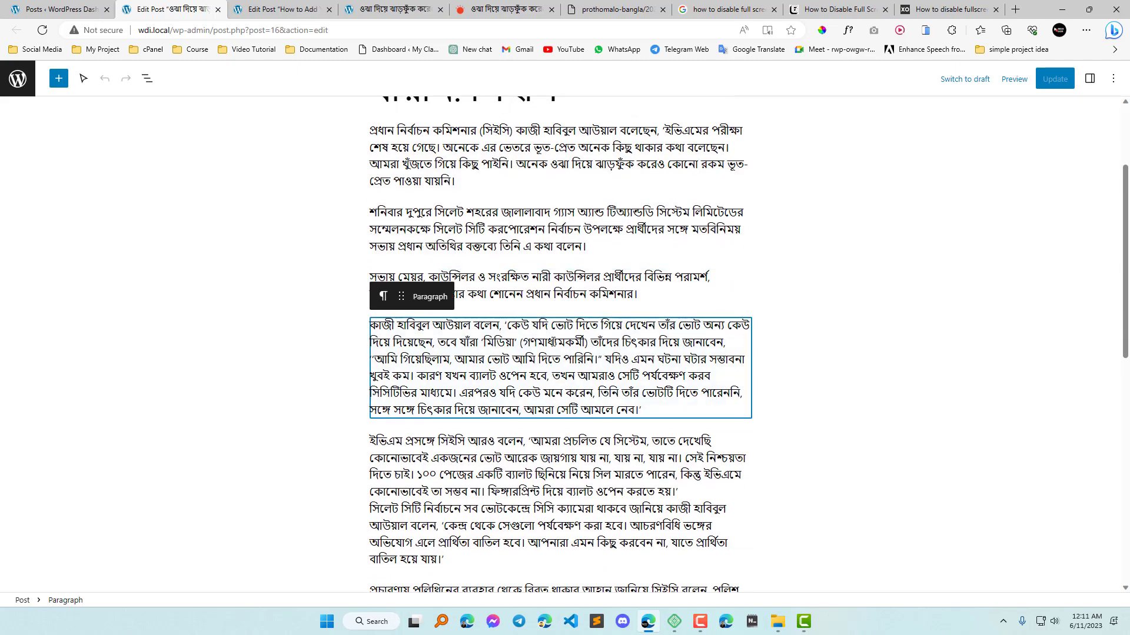
- Select the second and first paragraph blocks and look over the post from title to last paragraph
left_click(536, 226)
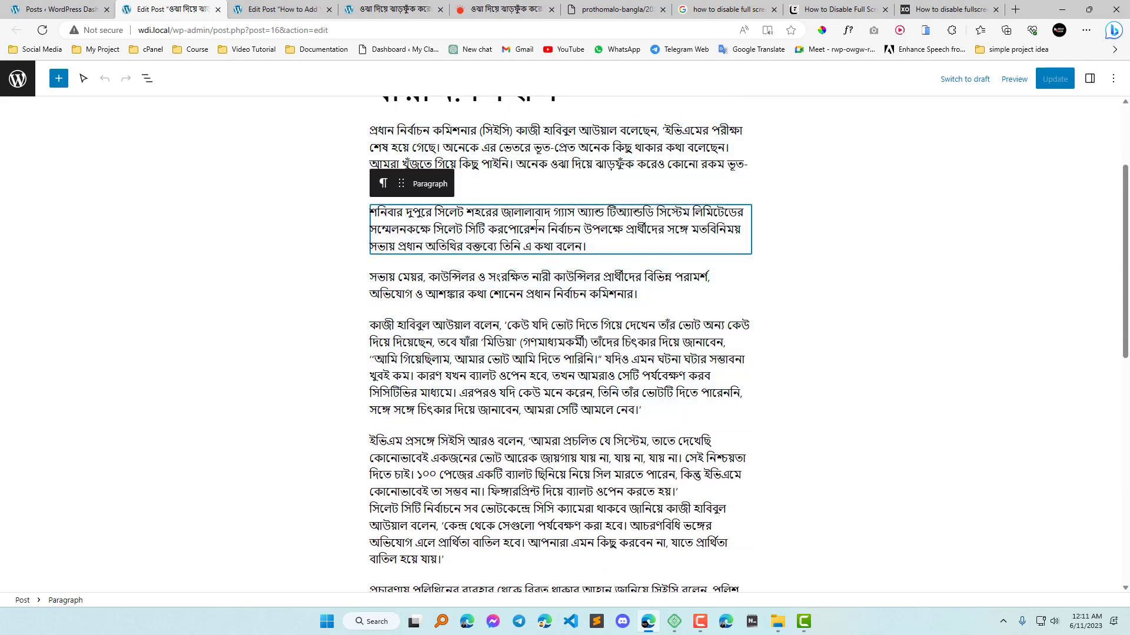
scroll(461, 255, "up", 3)
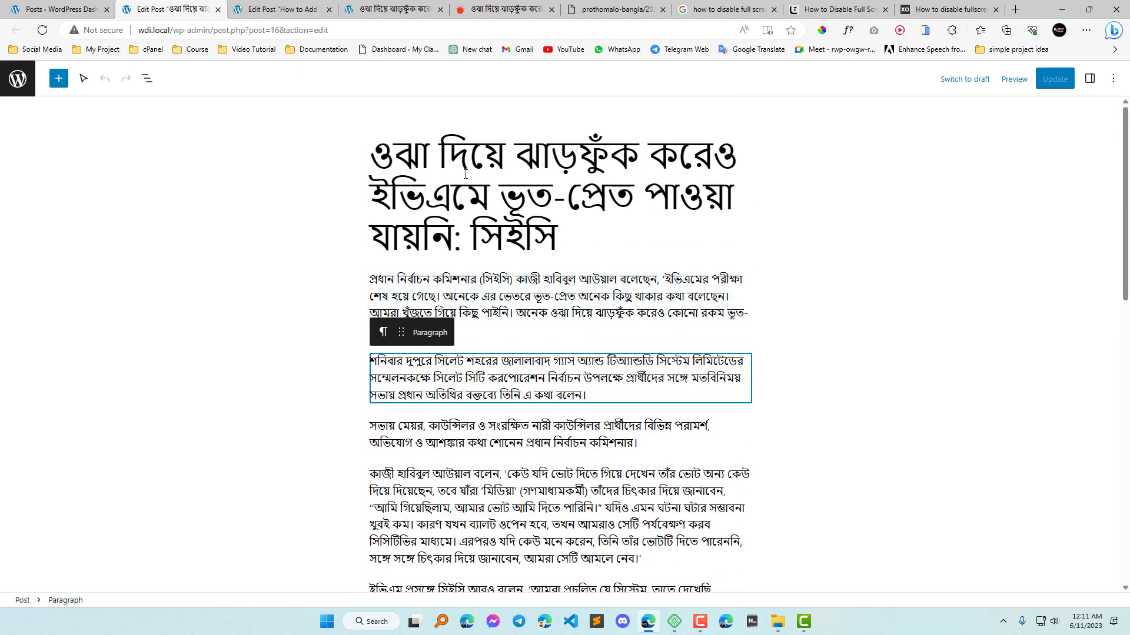
scroll(566, 339, "down", 3)
scroll(566, 338, "down", 2)
scroll(535, 304, "down", 5)
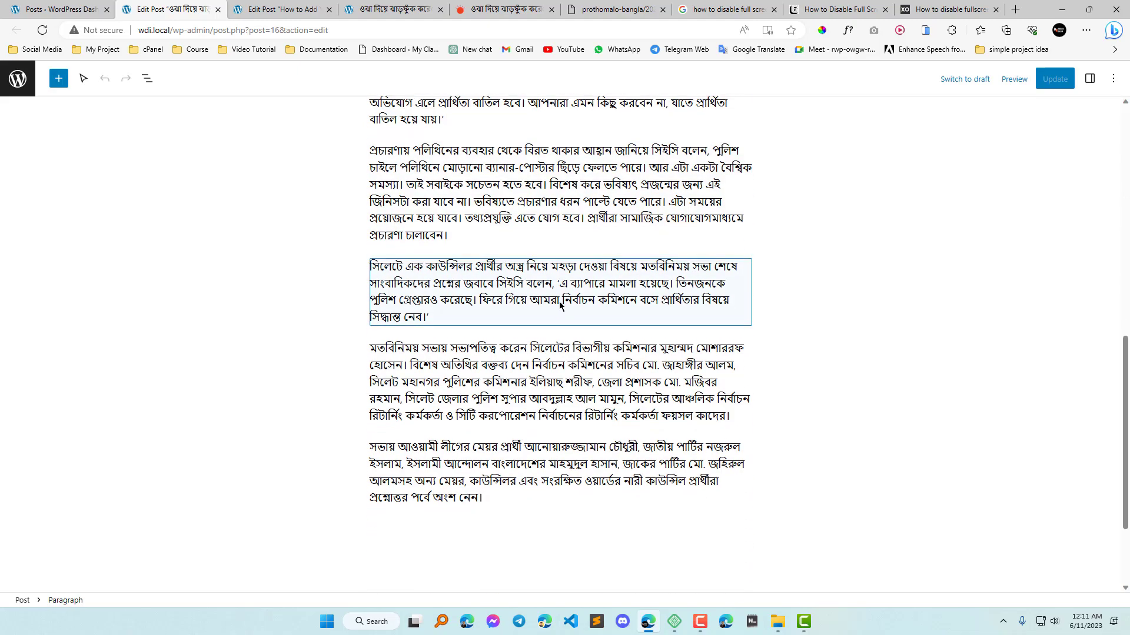
scroll(416, 281, "down", 2)
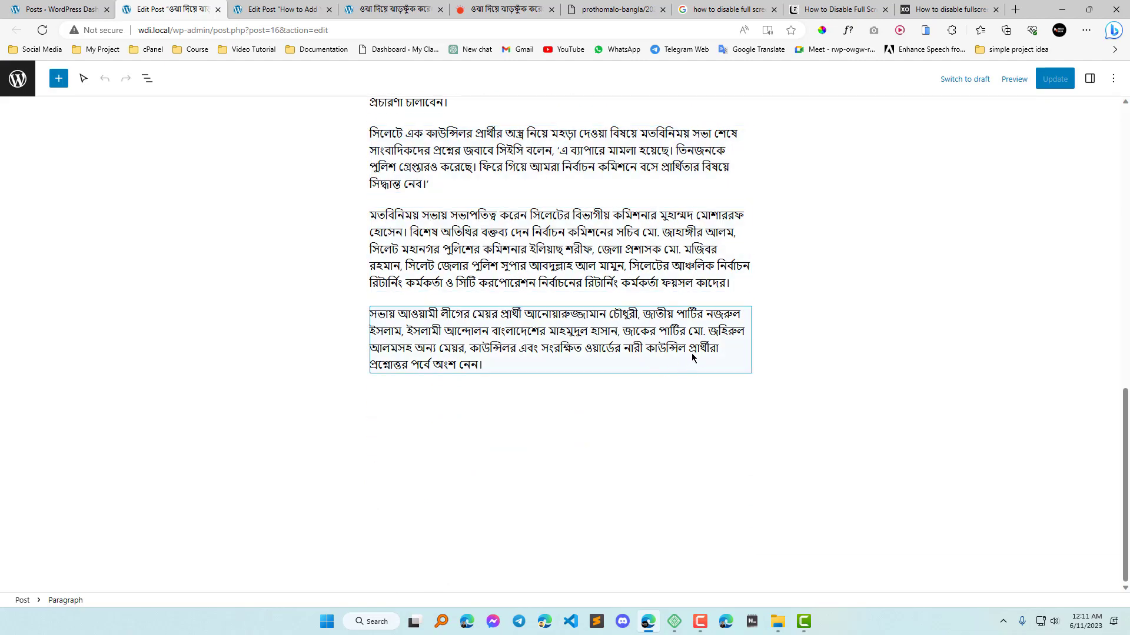
scroll(692, 357, "up", 12)
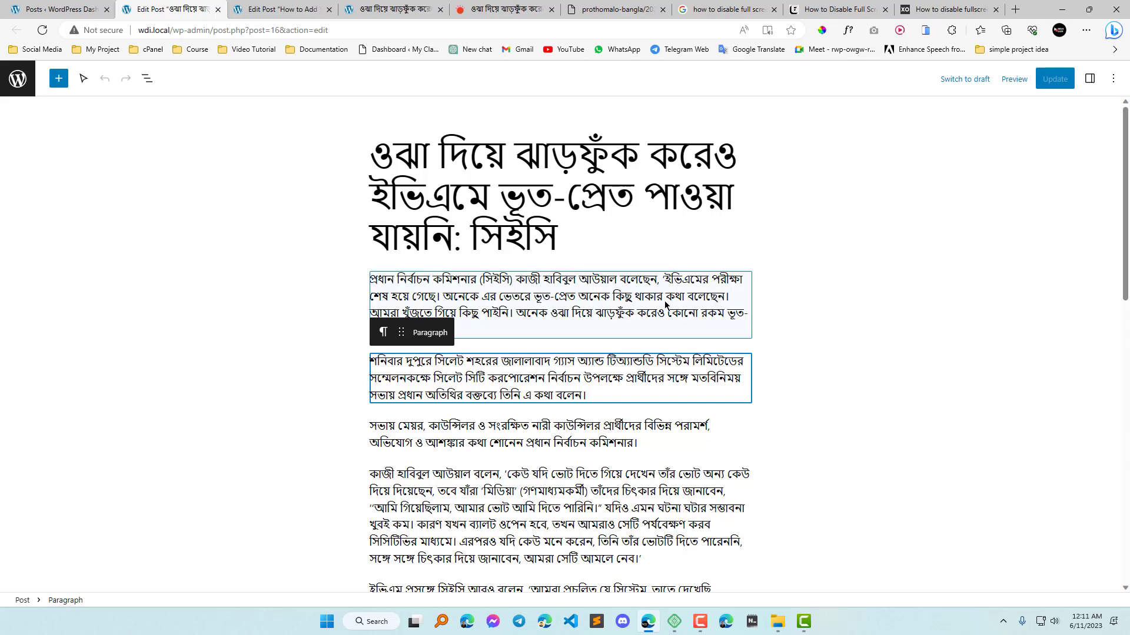
left_click(383, 289)
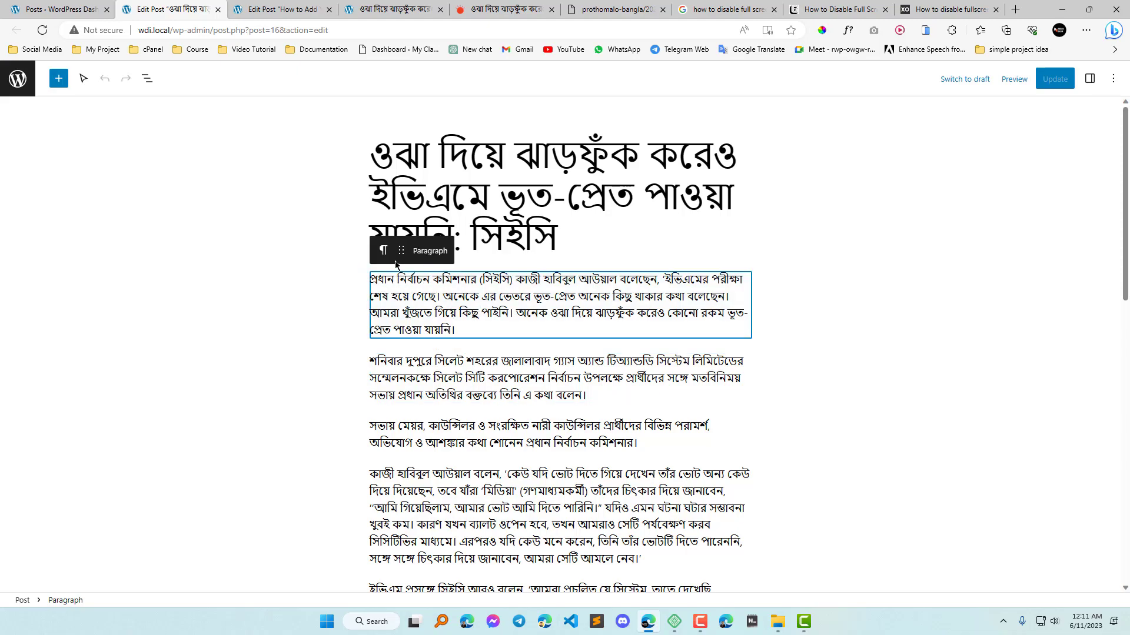
scroll(588, 352, "down", 20)
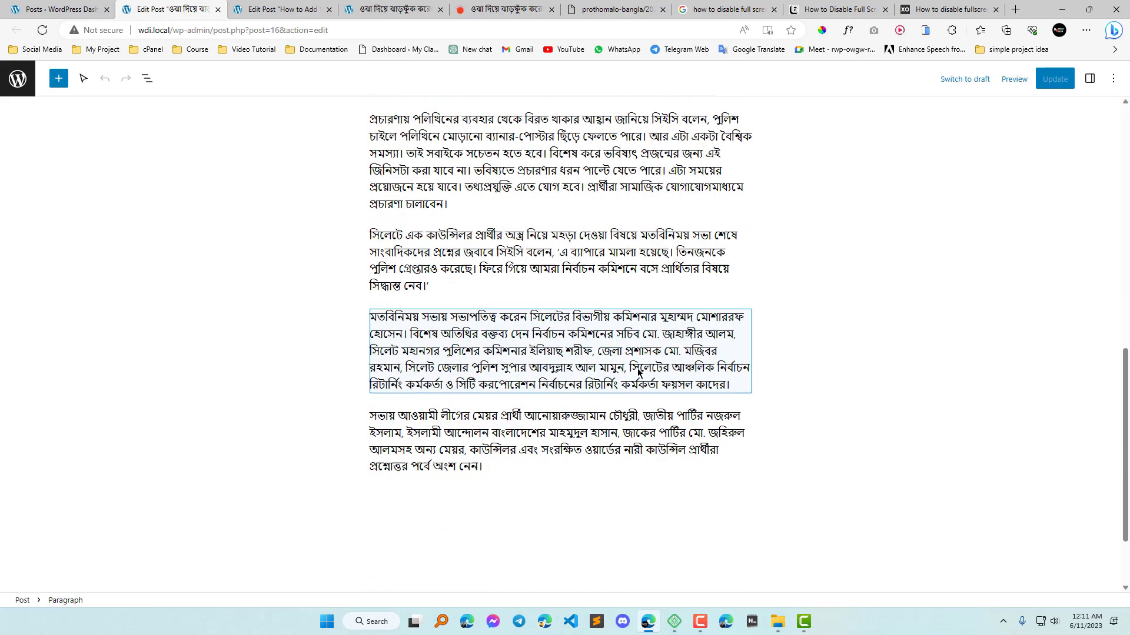
scroll(639, 372, "up", 20)
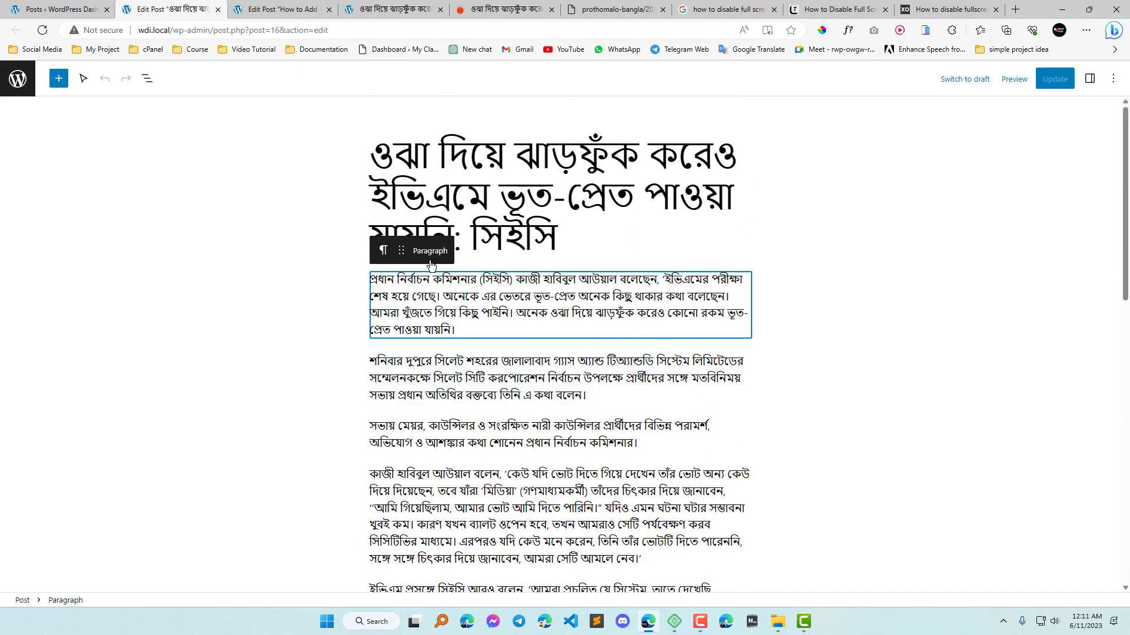
- Switch the post to the code editor and examine the paragraph block markup down to the end
left_click(1112, 79)
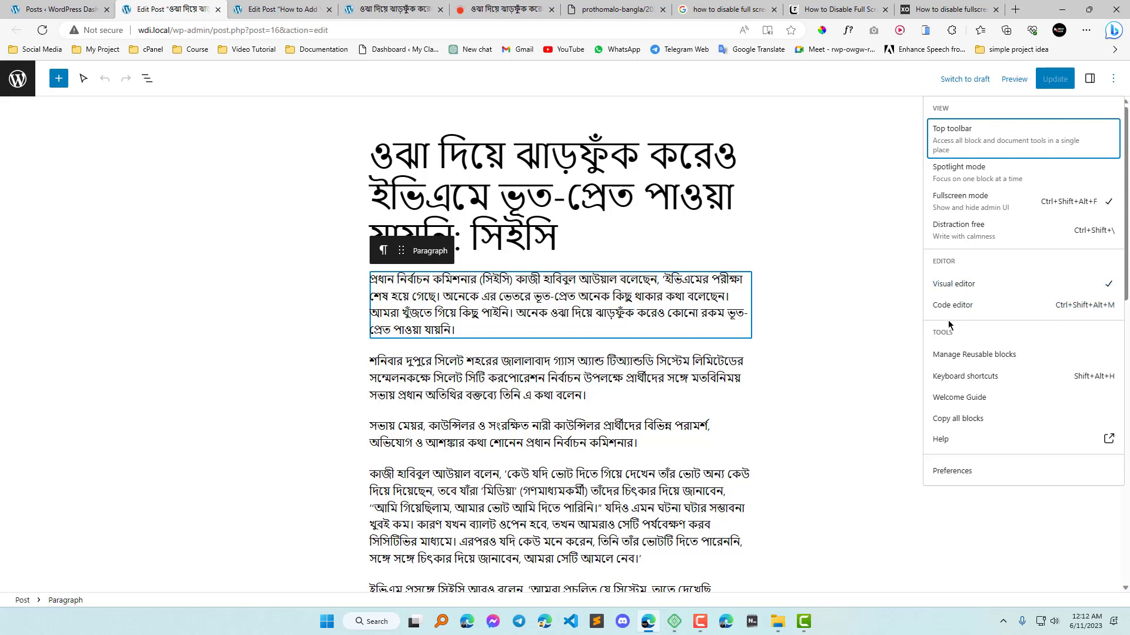
left_click(973, 305)
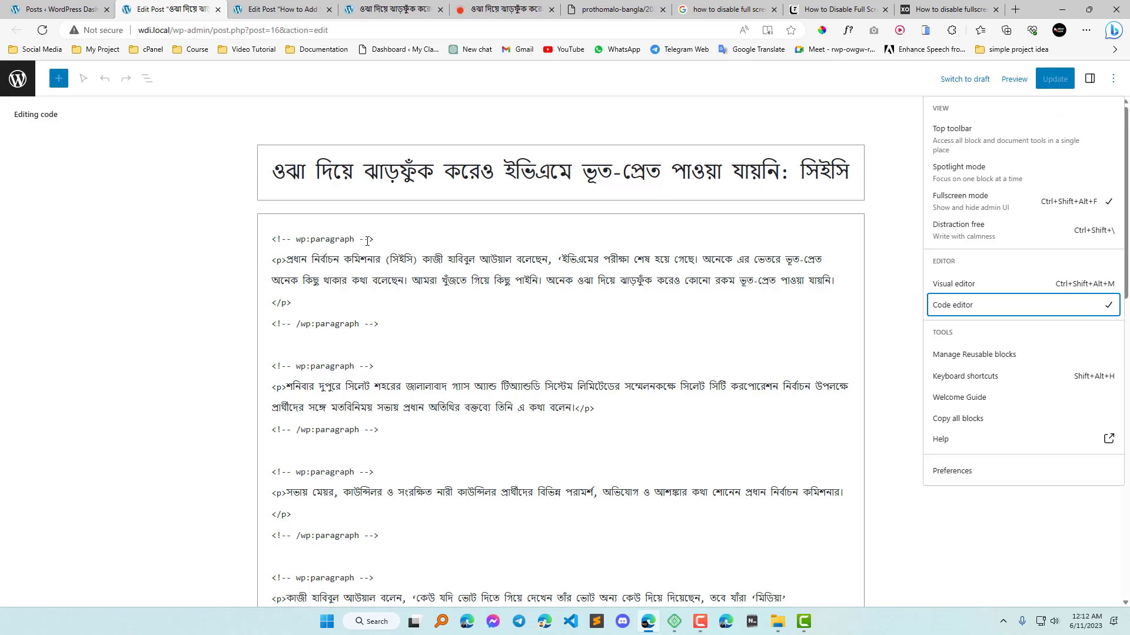
scroll(336, 315, "down", 15)
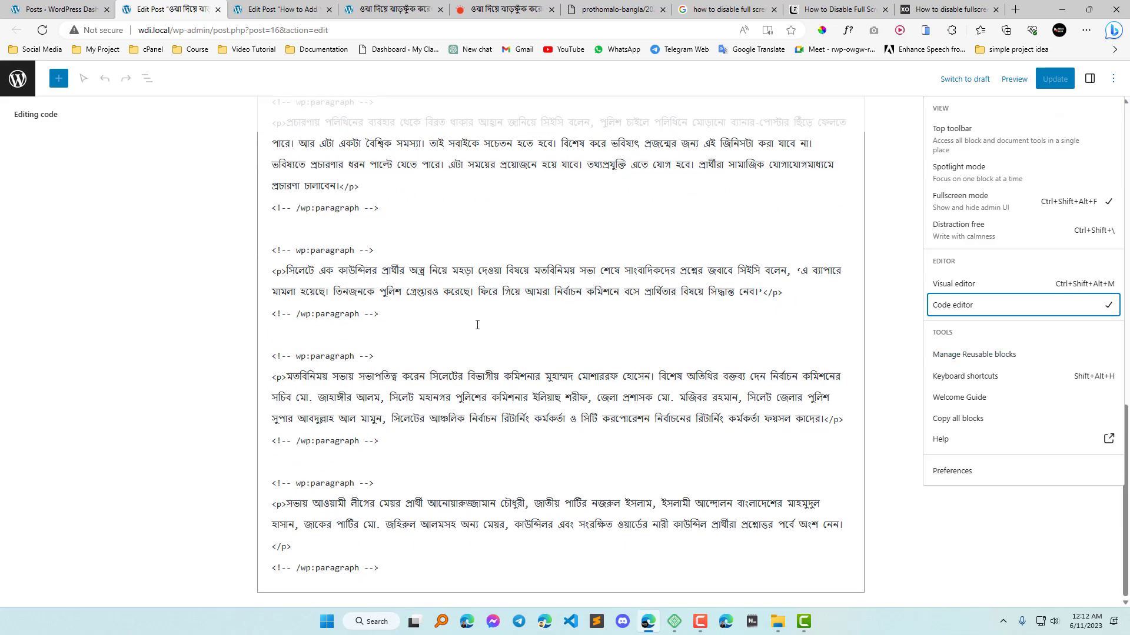
left_click(391, 328)
scroll(481, 379, "up", 5)
scroll(480, 378, "up", 8)
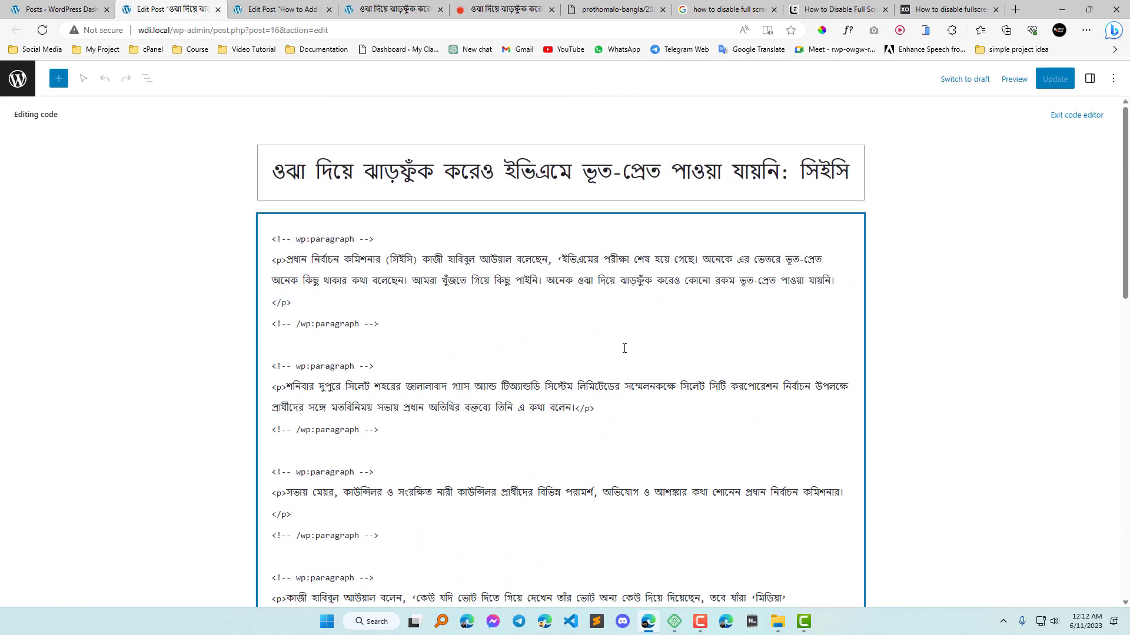
scroll(559, 251, "down", 15)
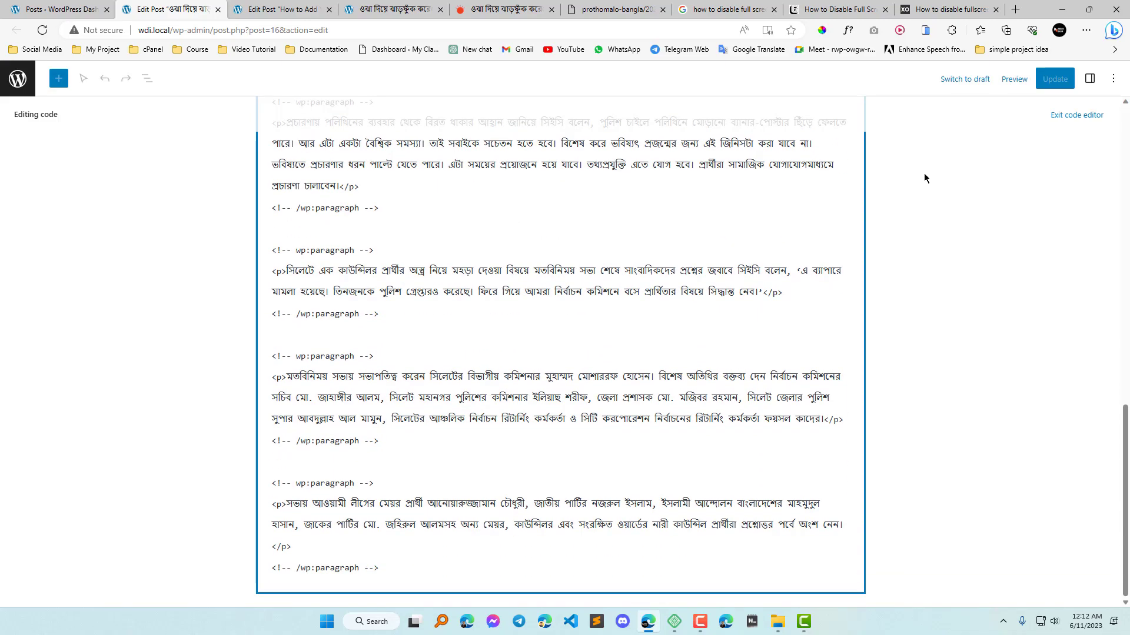
- Switch back to the visual editor and return to the start of the post
left_click(1112, 79)
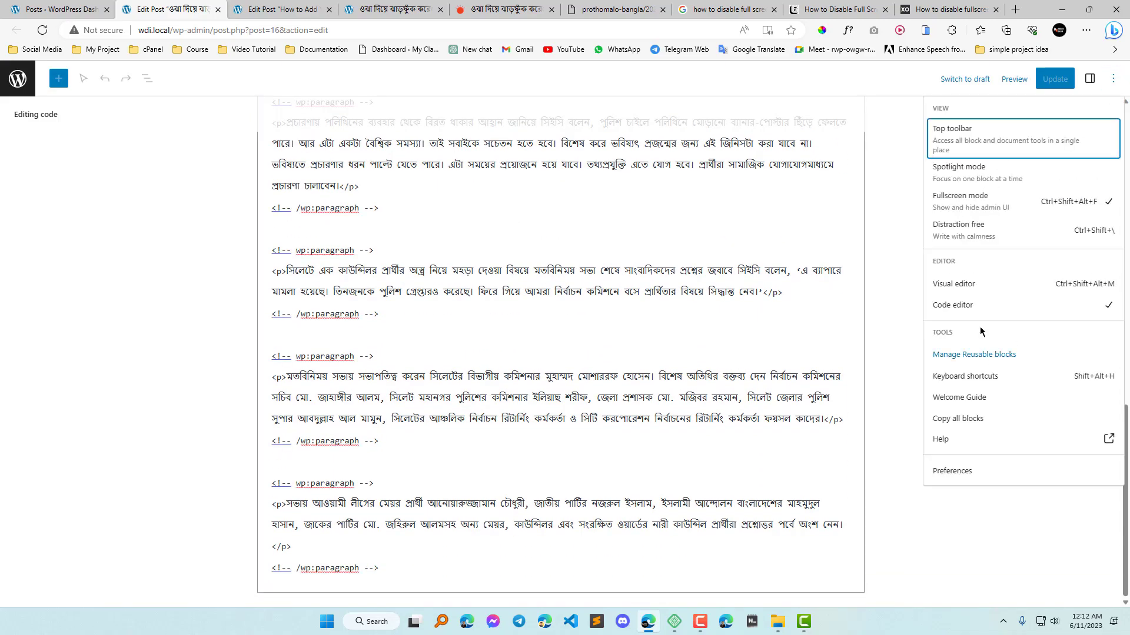
left_click(965, 284)
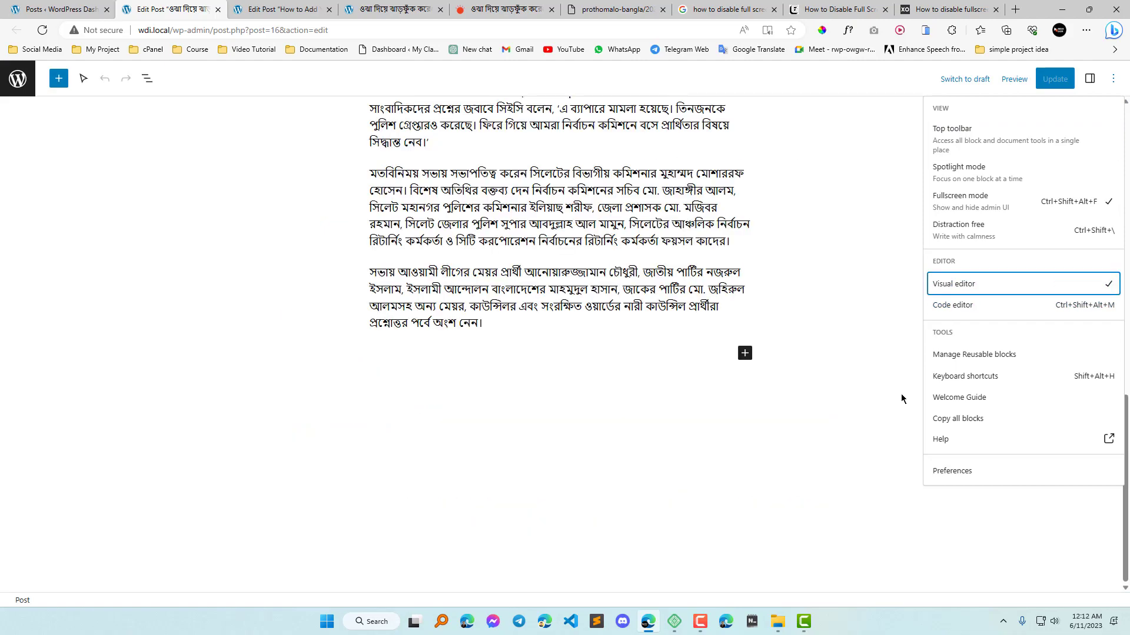
scroll(575, 323, "up", 13)
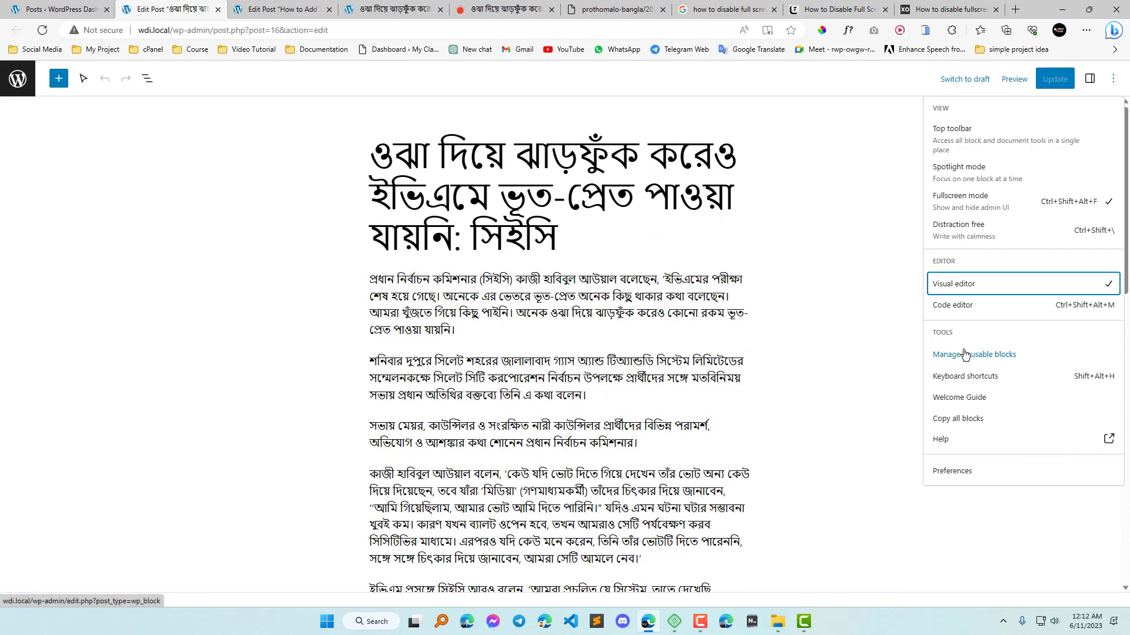
- Select the first paragraph block and change the interaction tool from Select to Edit
left_click(448, 274)
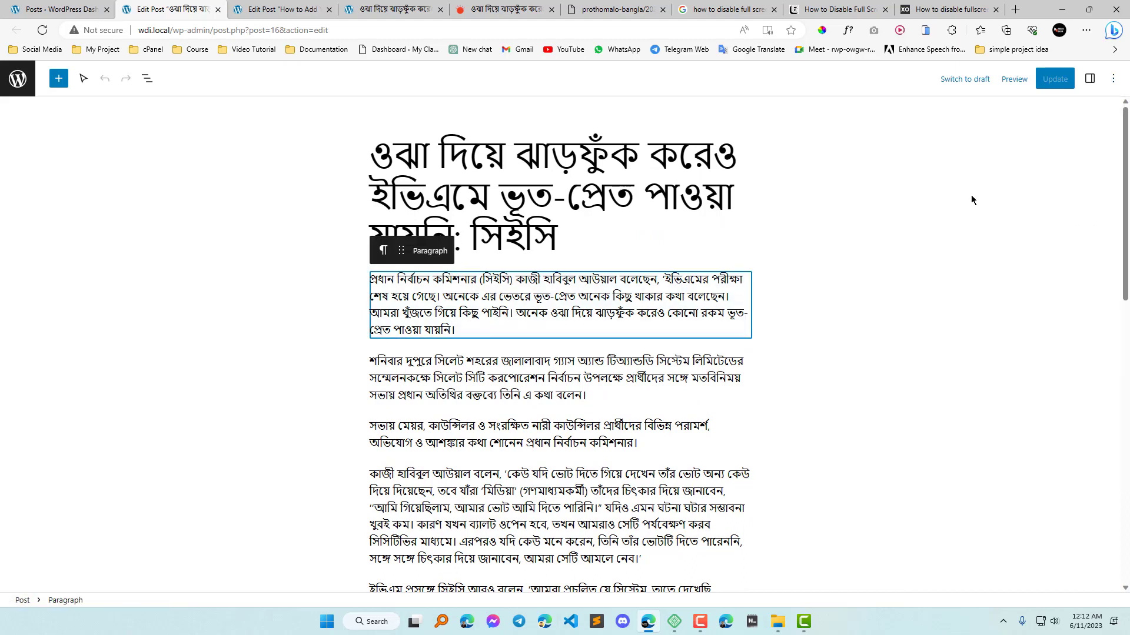
left_click(92, 79)
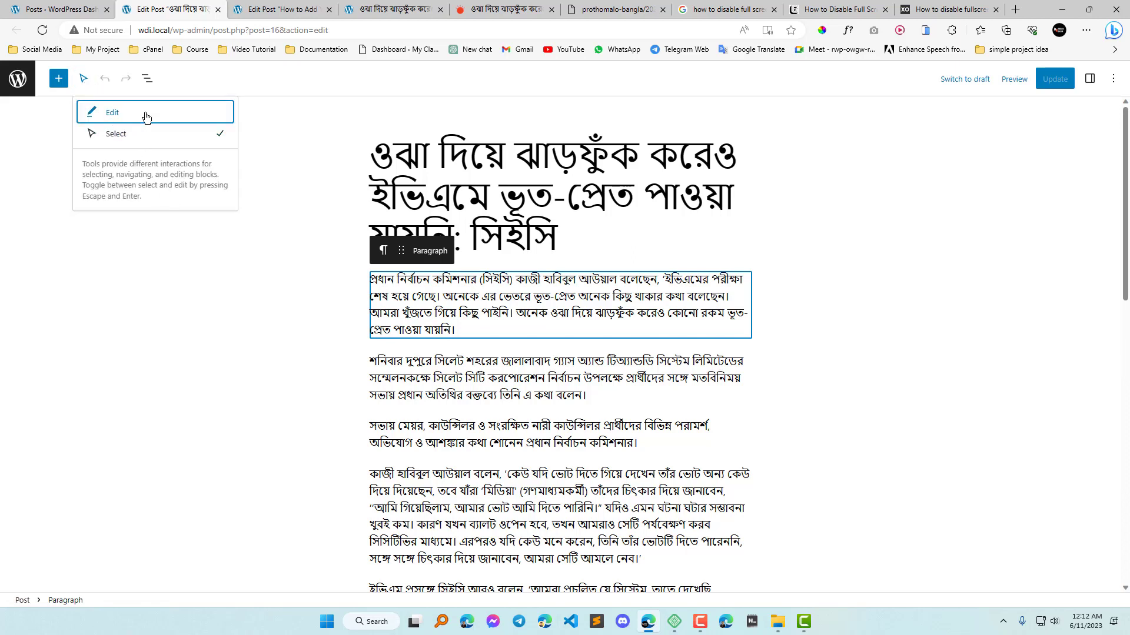
left_click(164, 114)
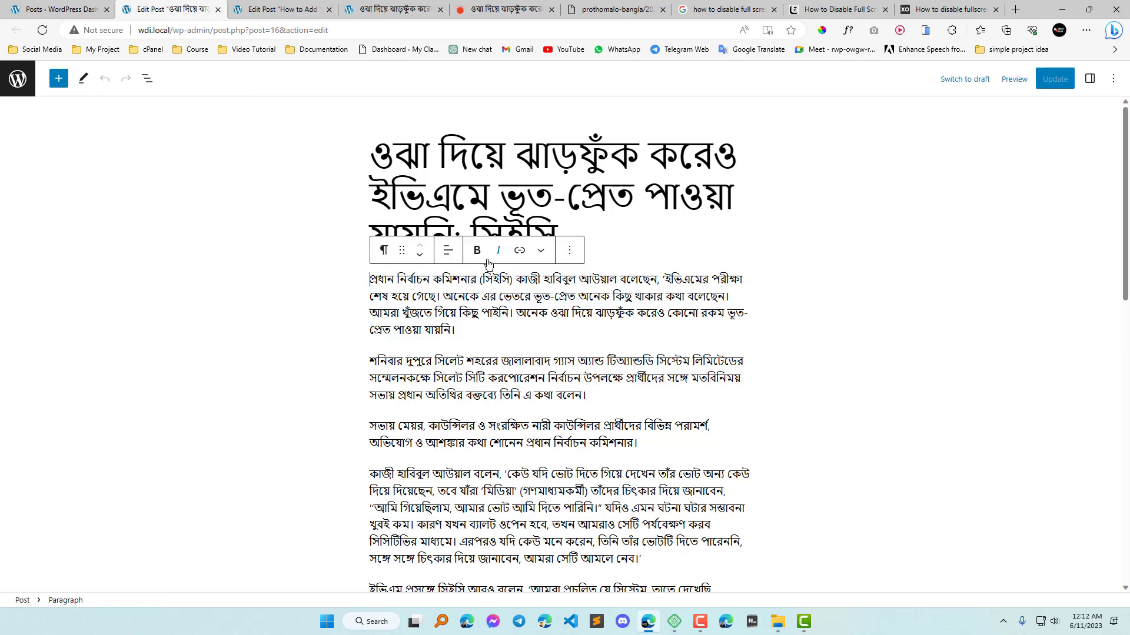
- Examine the first paragraph block's options and their shortcuts, along with the editor's view options
left_click(568, 251)
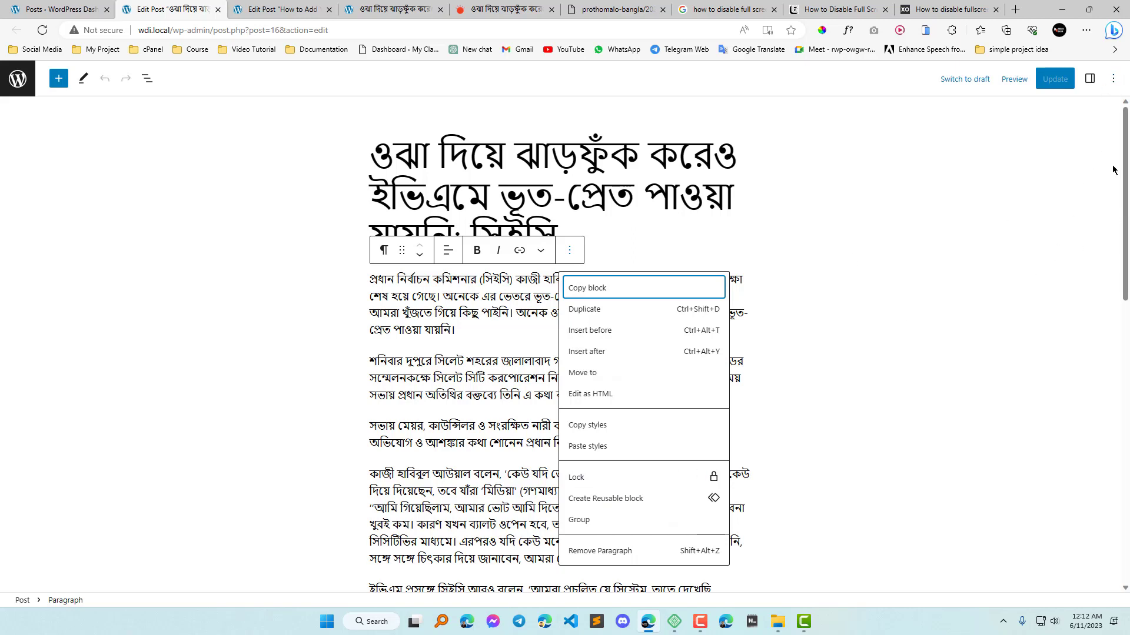
left_click(1113, 79)
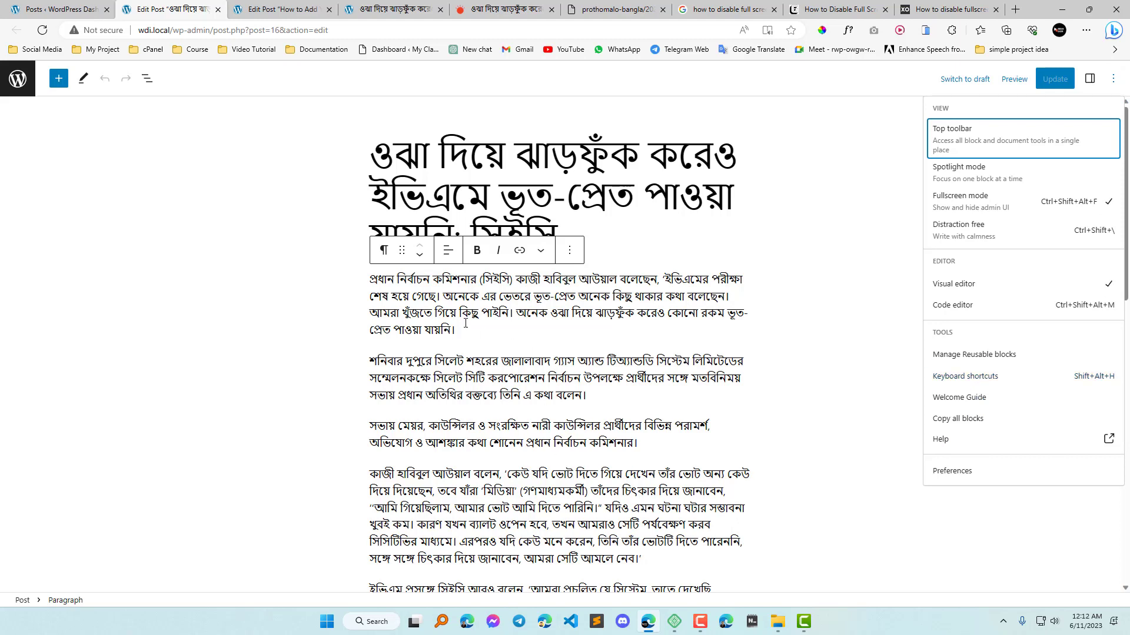
left_click(557, 295)
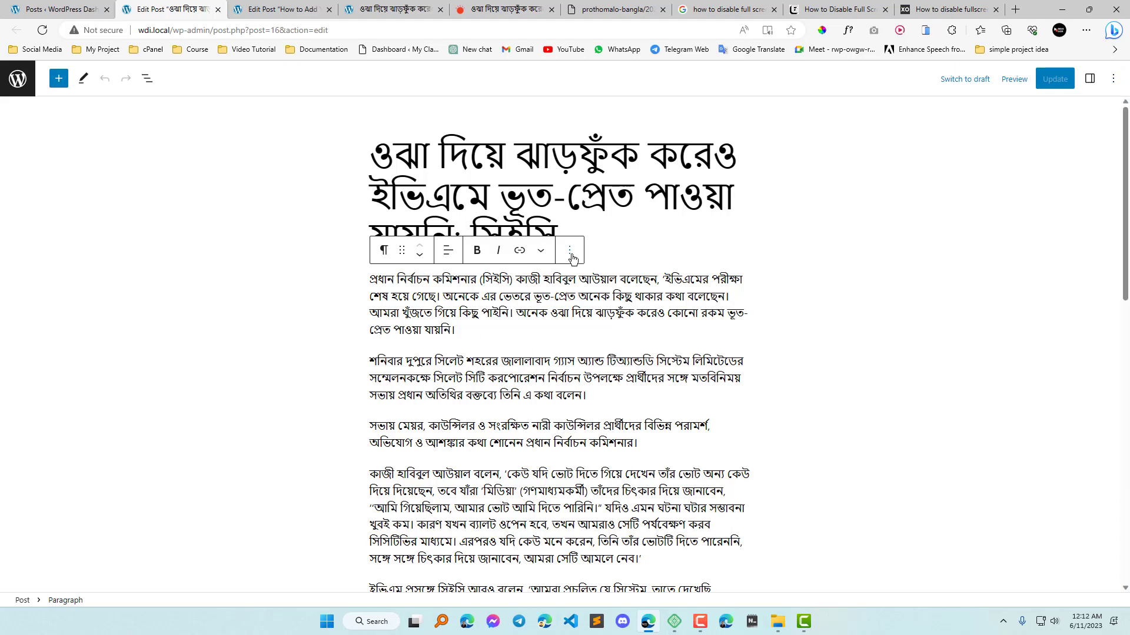
left_click(569, 251)
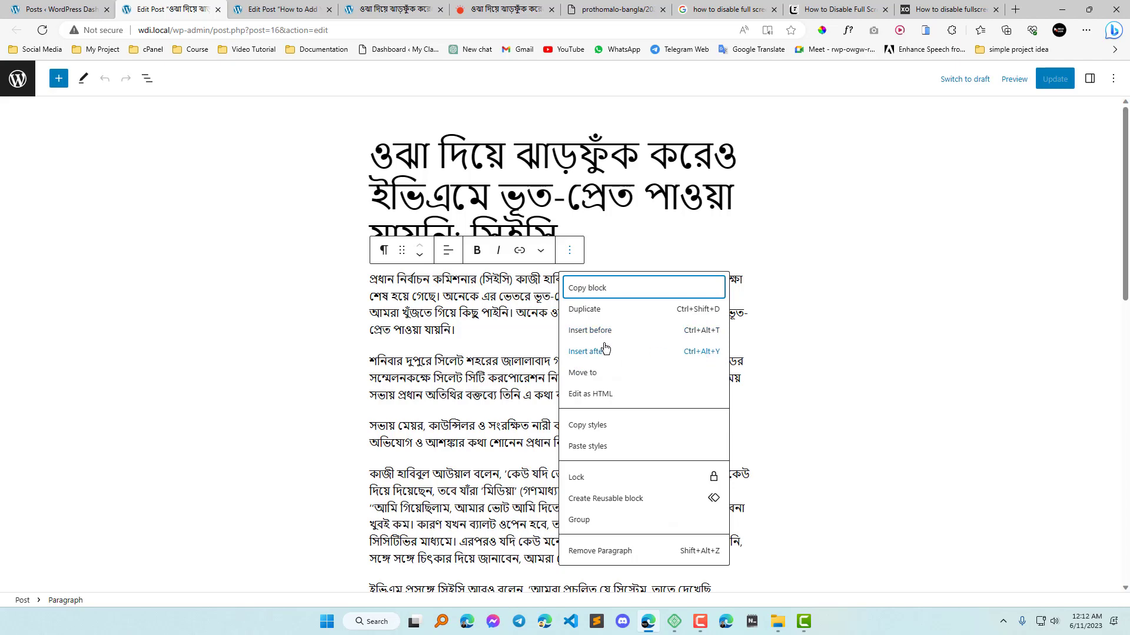
left_click(465, 297)
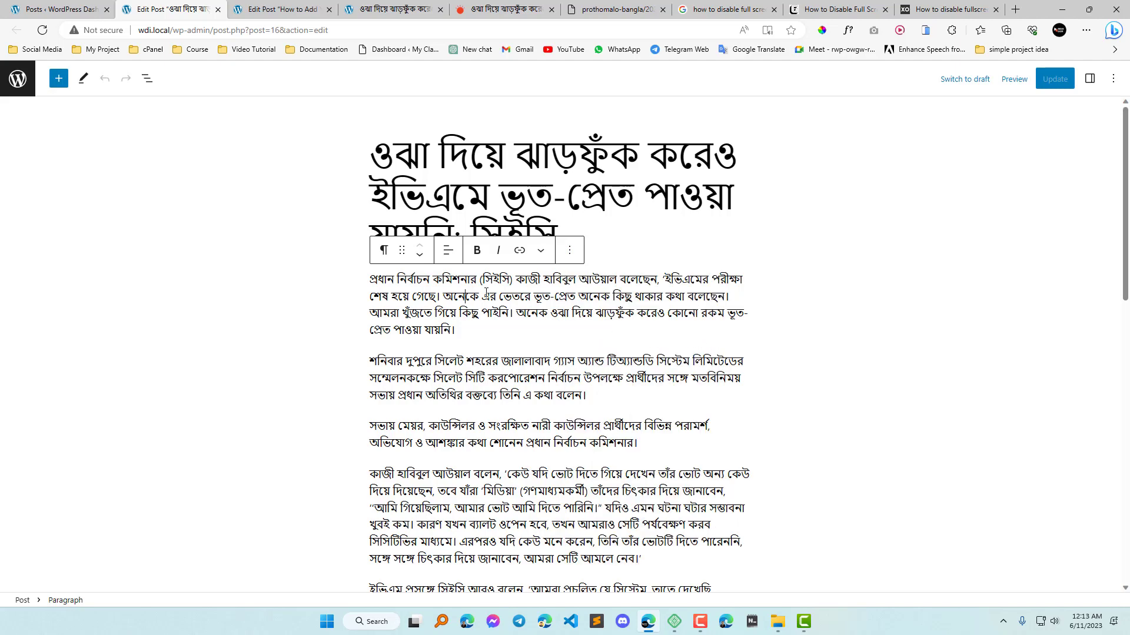
left_click(569, 250)
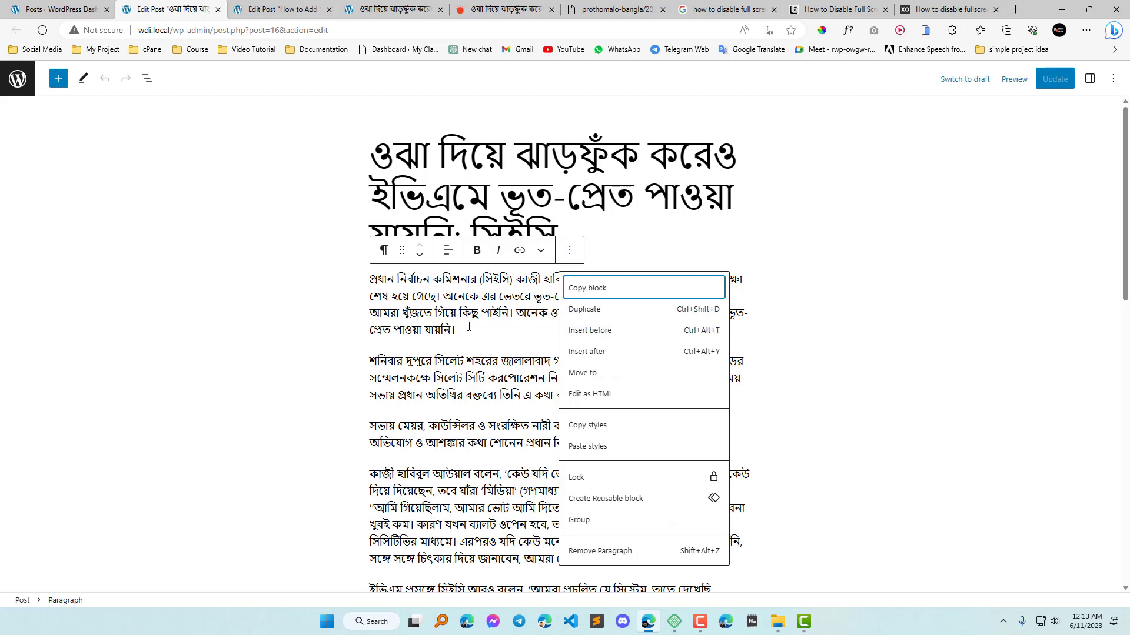
left_click(477, 296)
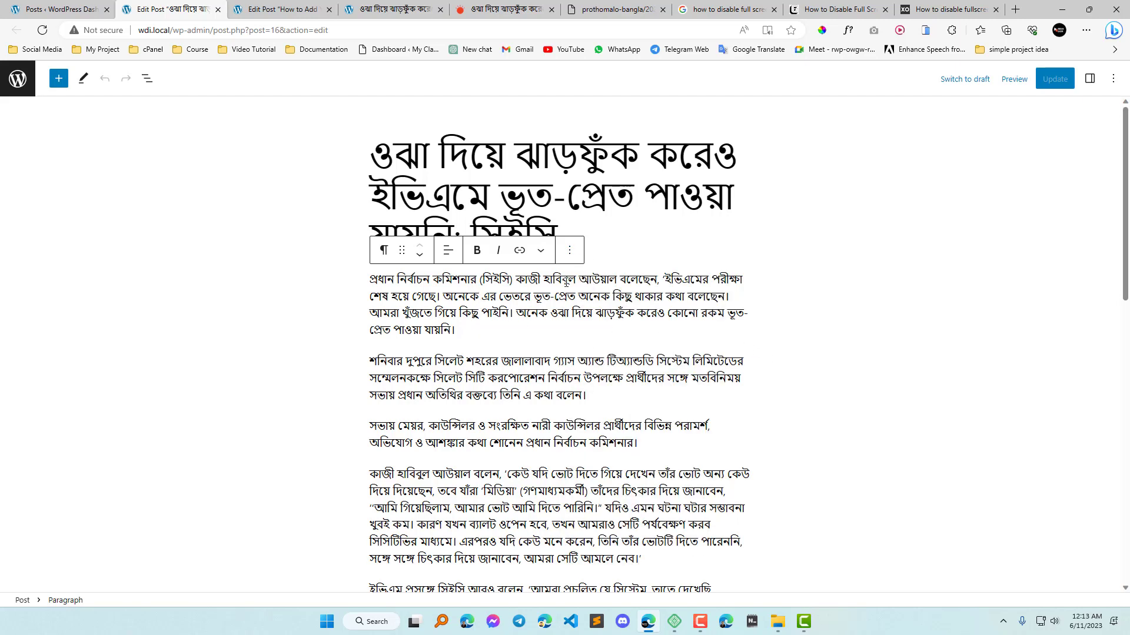
- Duplicate the first paragraph block and remove the duplicate
key("ctrl+shift+d")
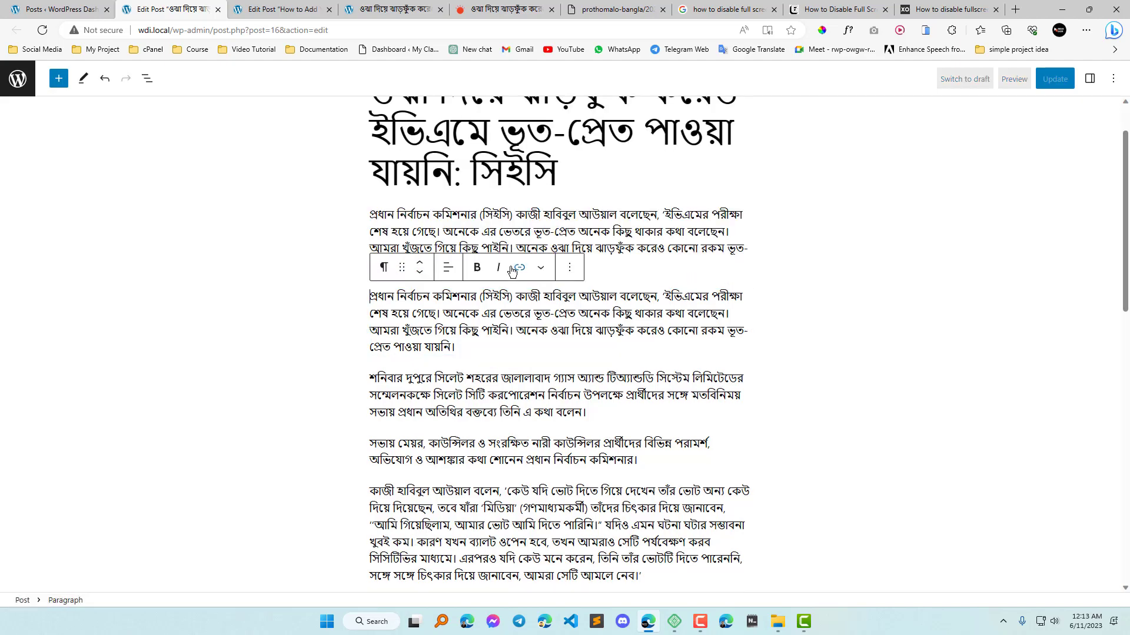
left_click(564, 274)
left_click(628, 570)
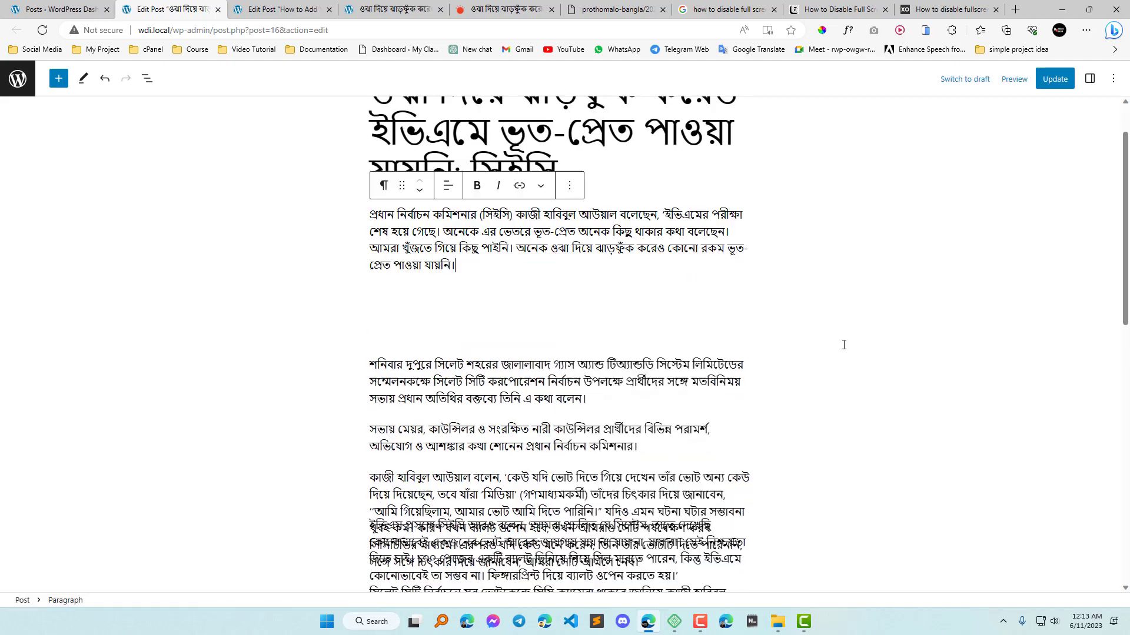
- Copy all of the post's blocks using the editor's Copy all blocks tool
left_click(1112, 83)
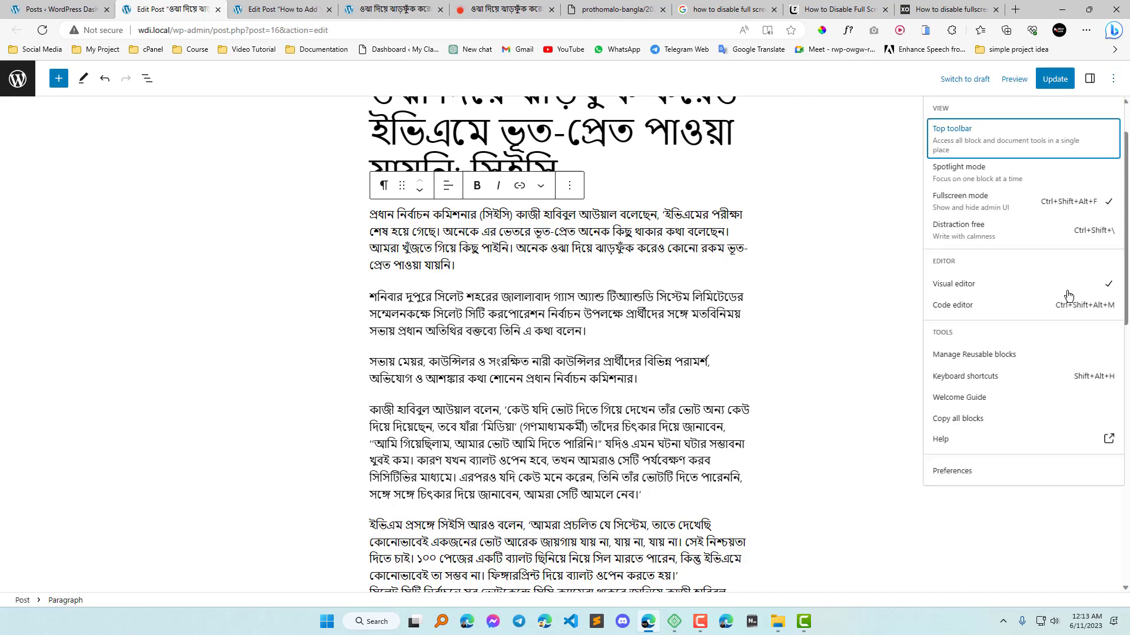
right_click(985, 380)
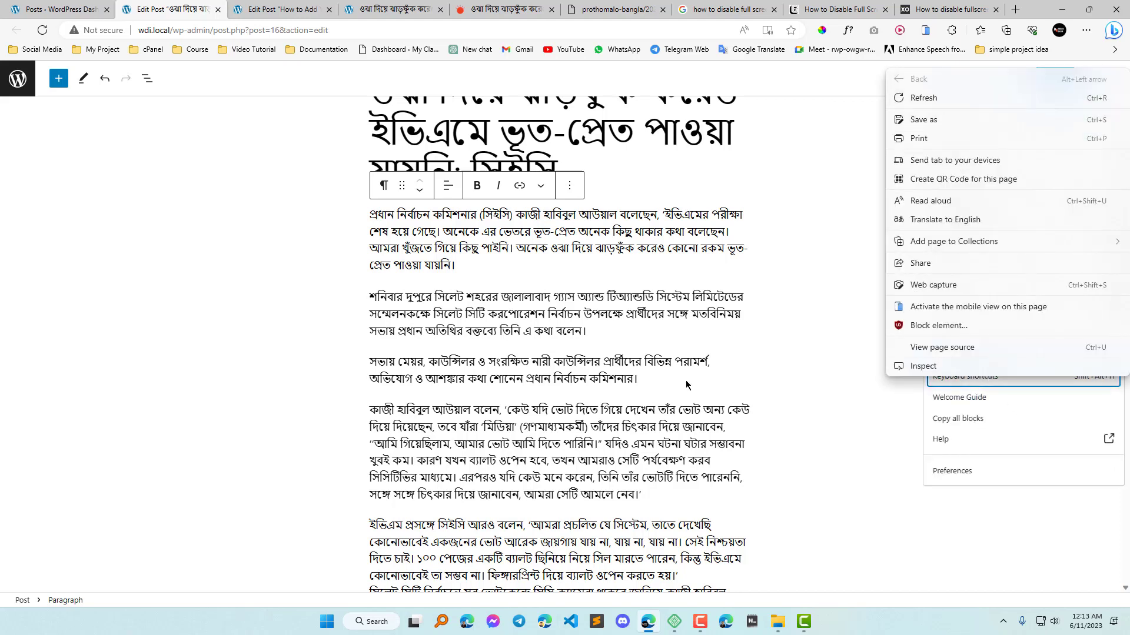
left_click(518, 416)
left_click(1113, 84)
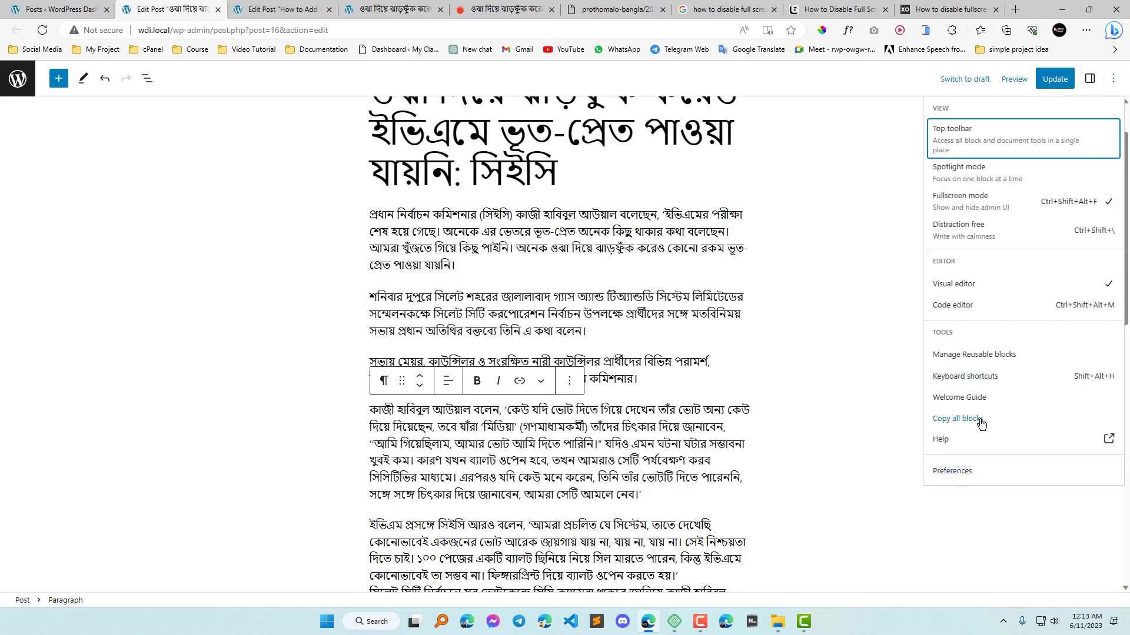
left_click(980, 420)
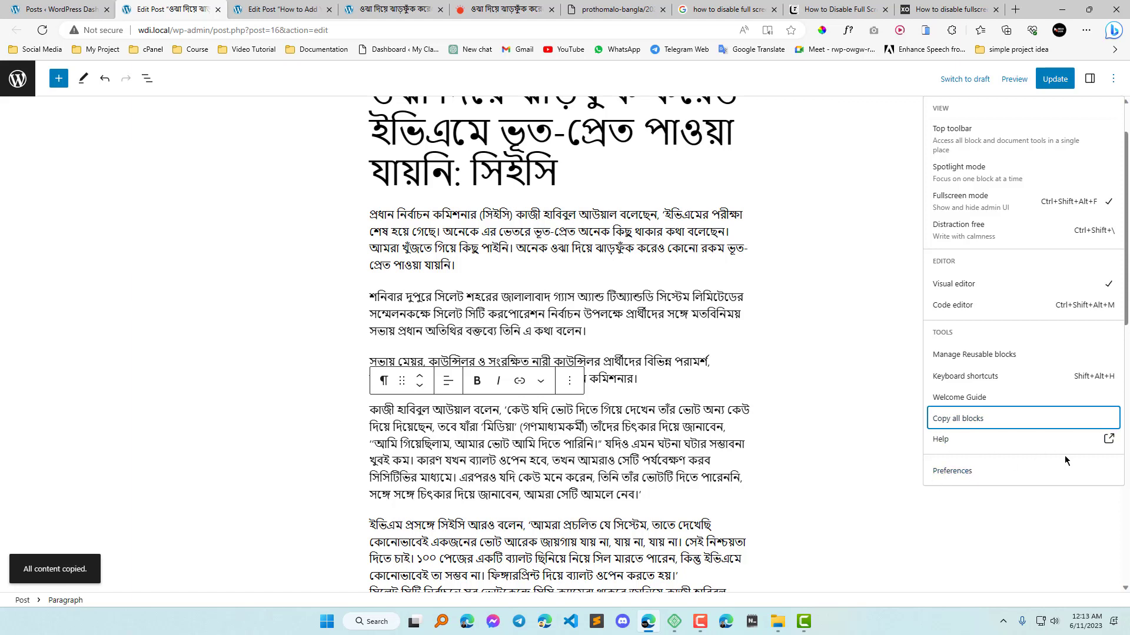
- Open the editor's Help link in a new tab and look over the WordPress Block Editor documentation
right_click(1108, 447)
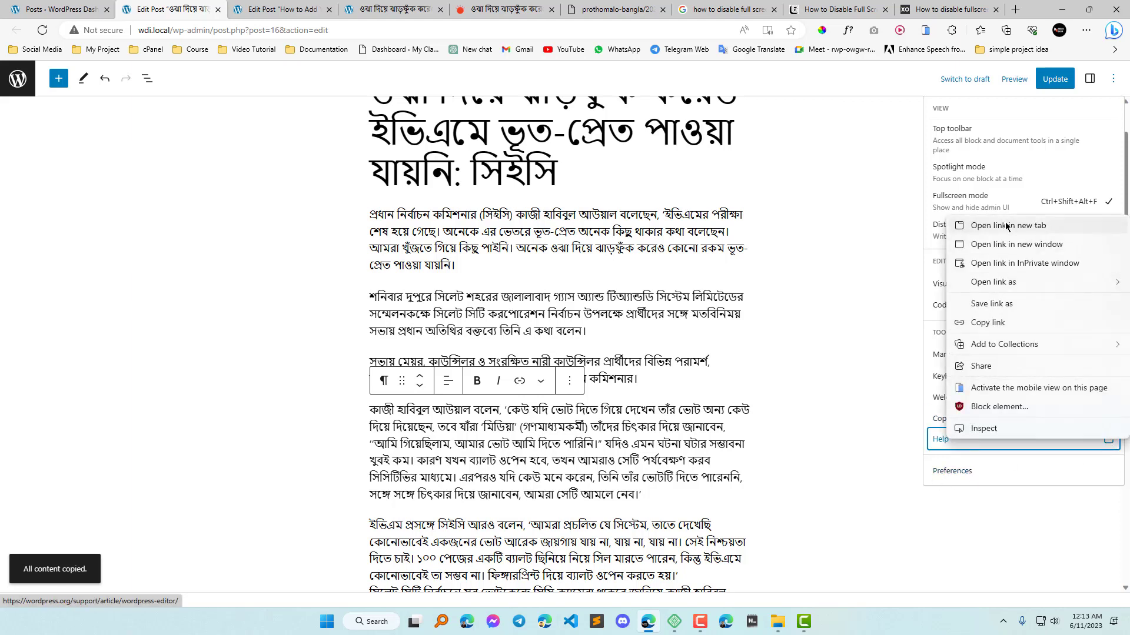
left_click(1007, 230)
key("ctrl+Tab")
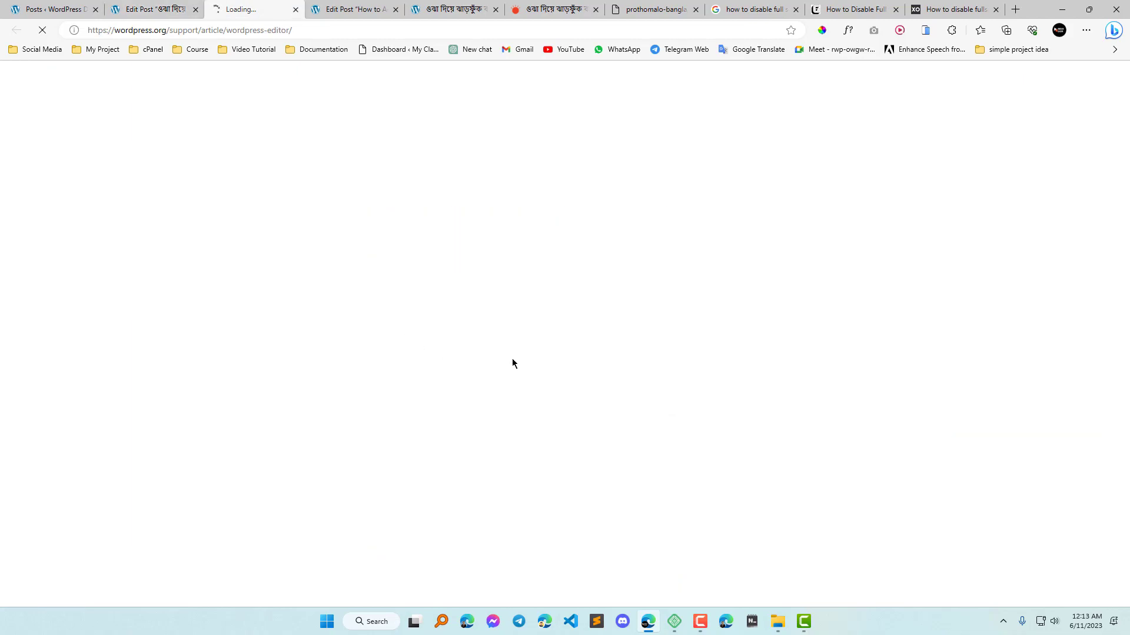
scroll(642, 356, "down", 10)
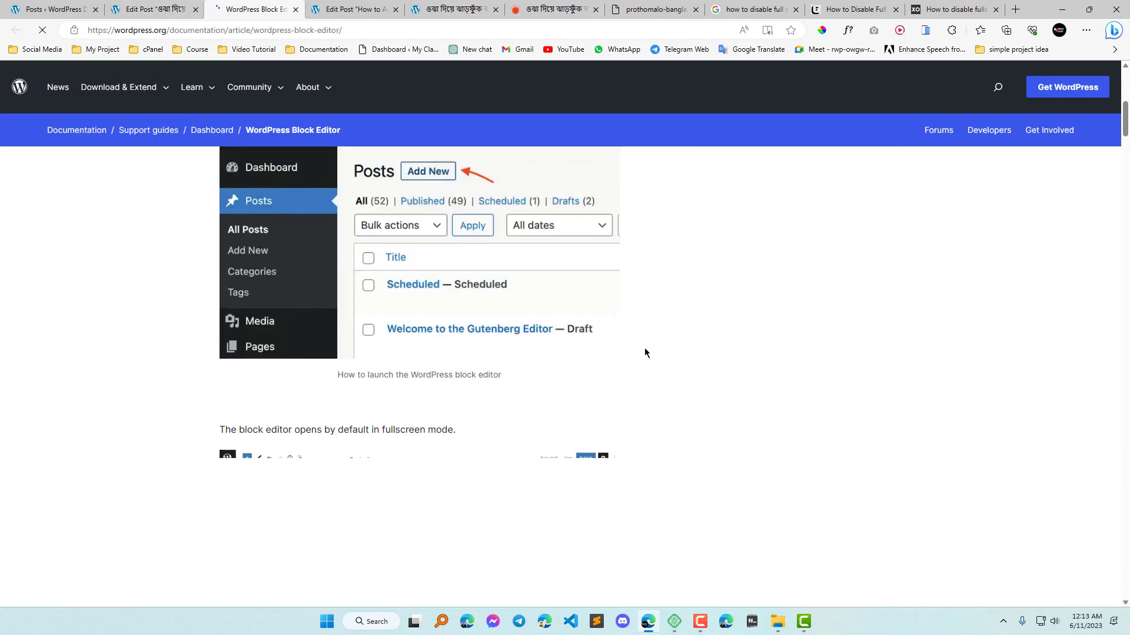
- Skim the WordPress Block Editor documentation's workspace and toolbar sections and close its tab
scroll(543, 307, "up", 15)
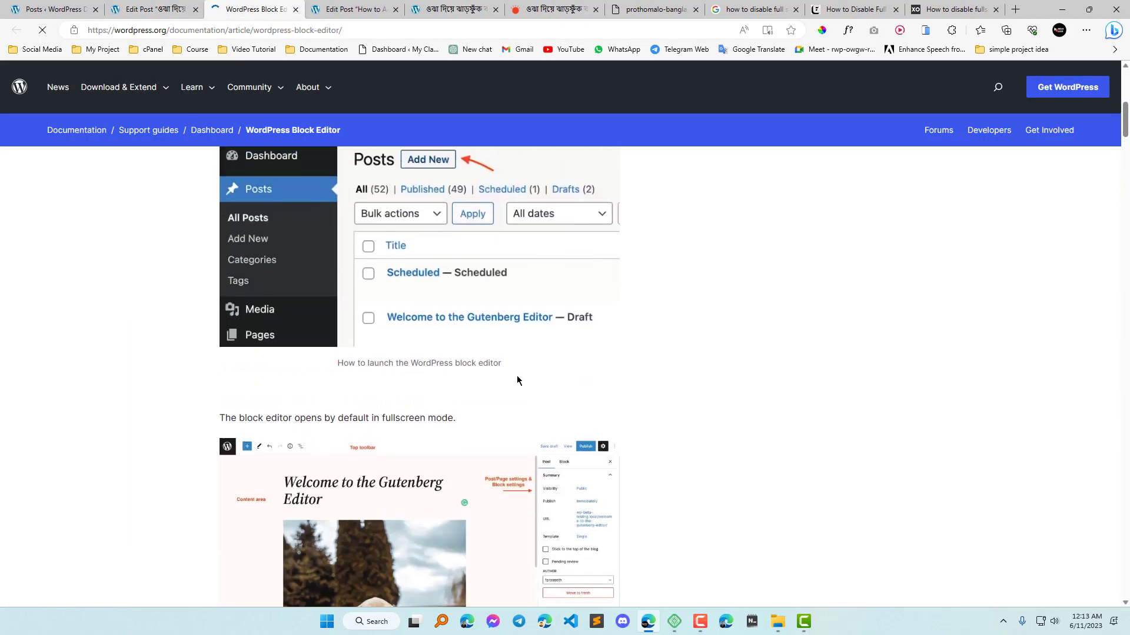
scroll(488, 336, "down", 15)
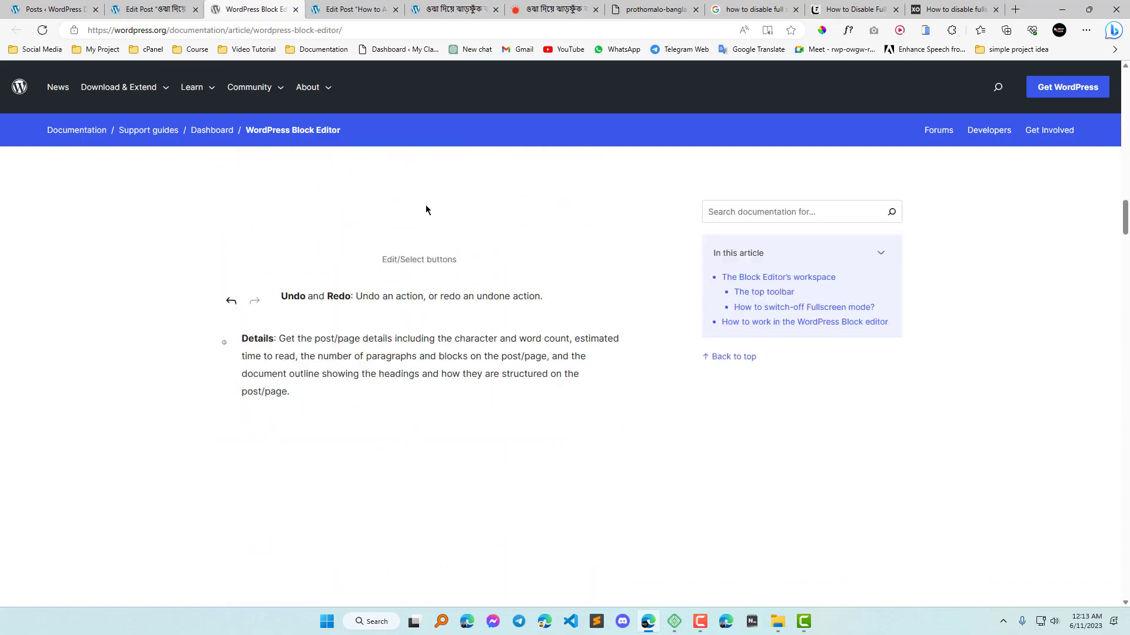
scroll(540, 302, "up", 15)
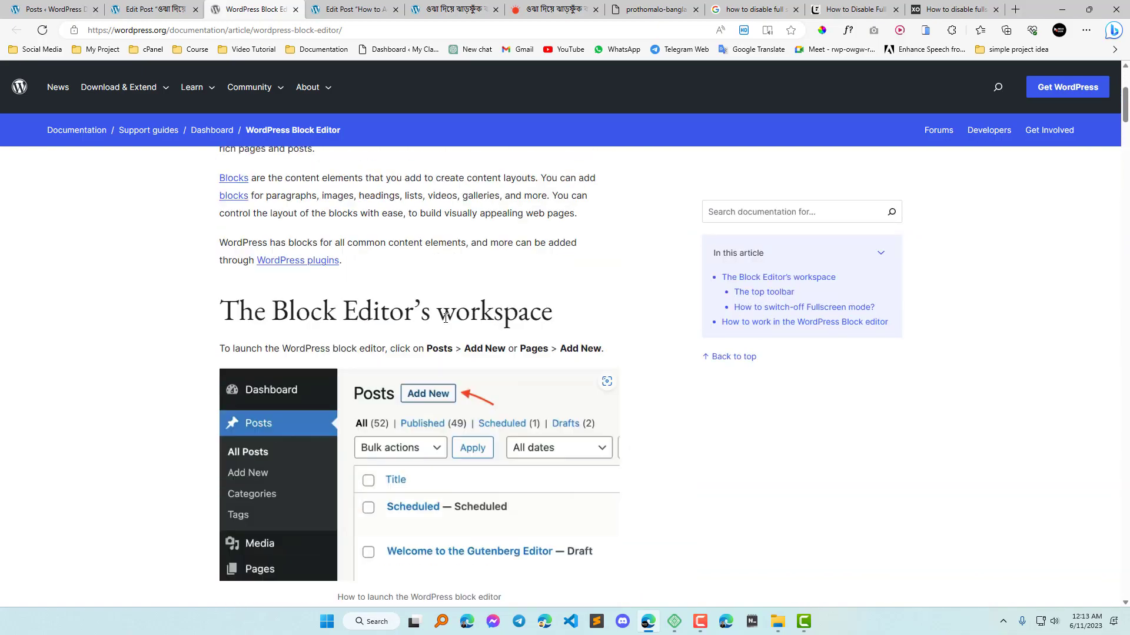
left_click(295, 9)
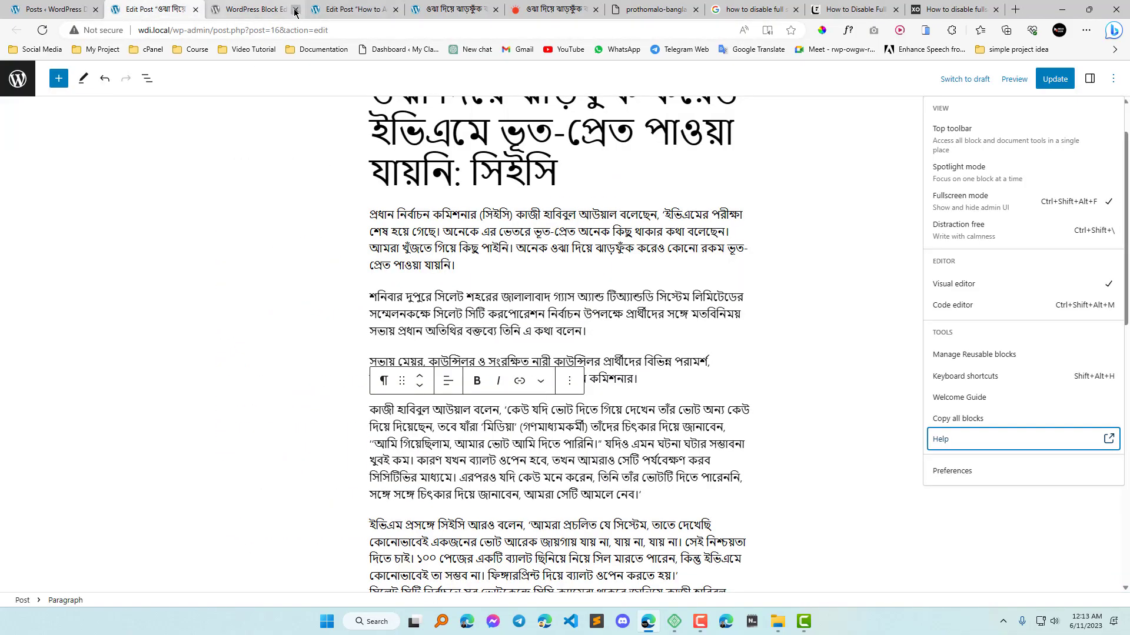
- Examine the editor's General, Blocks and Panels preferences, including the full list of visible blocks
left_click(958, 471)
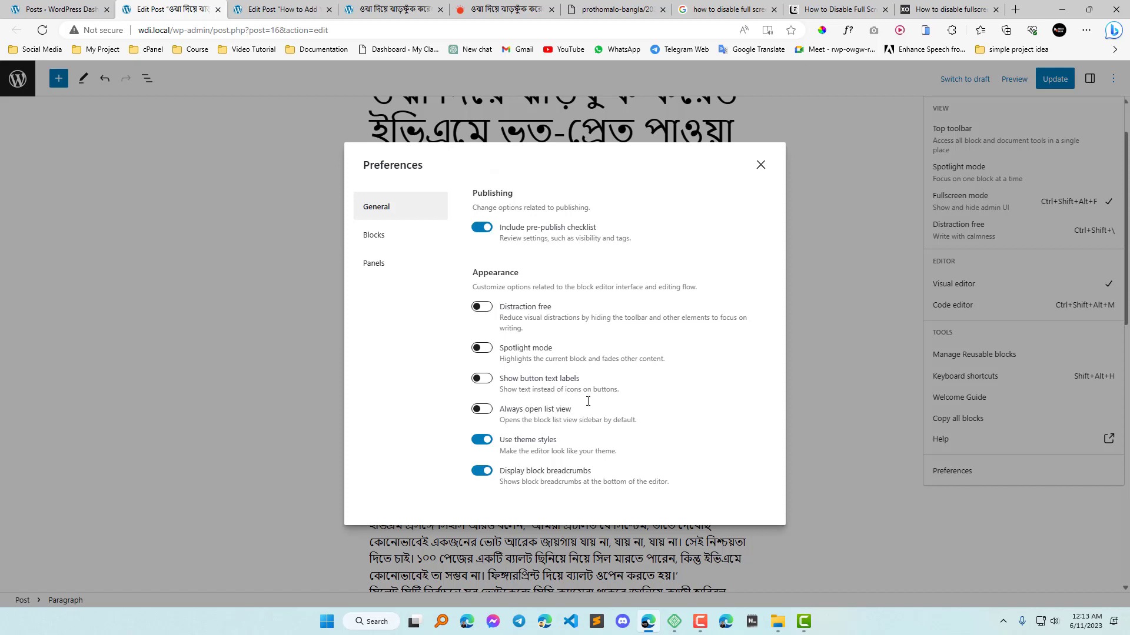
left_click(381, 237)
scroll(602, 333, "down", 4)
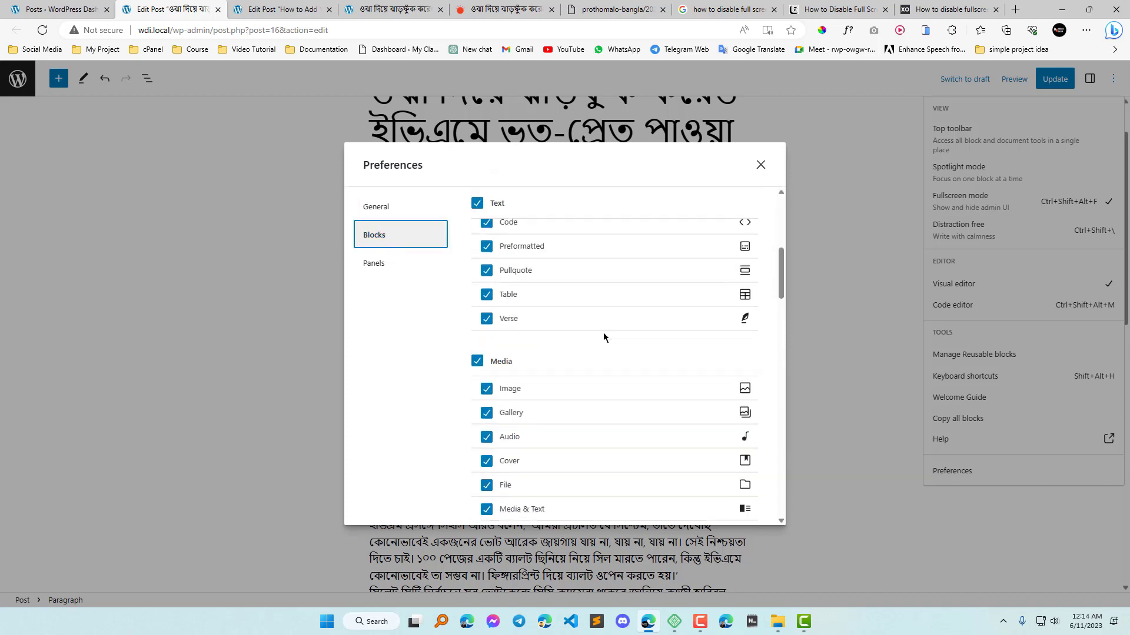
scroll(603, 335, "up", 2)
scroll(623, 403, "down", 3)
scroll(647, 375, "down", 12)
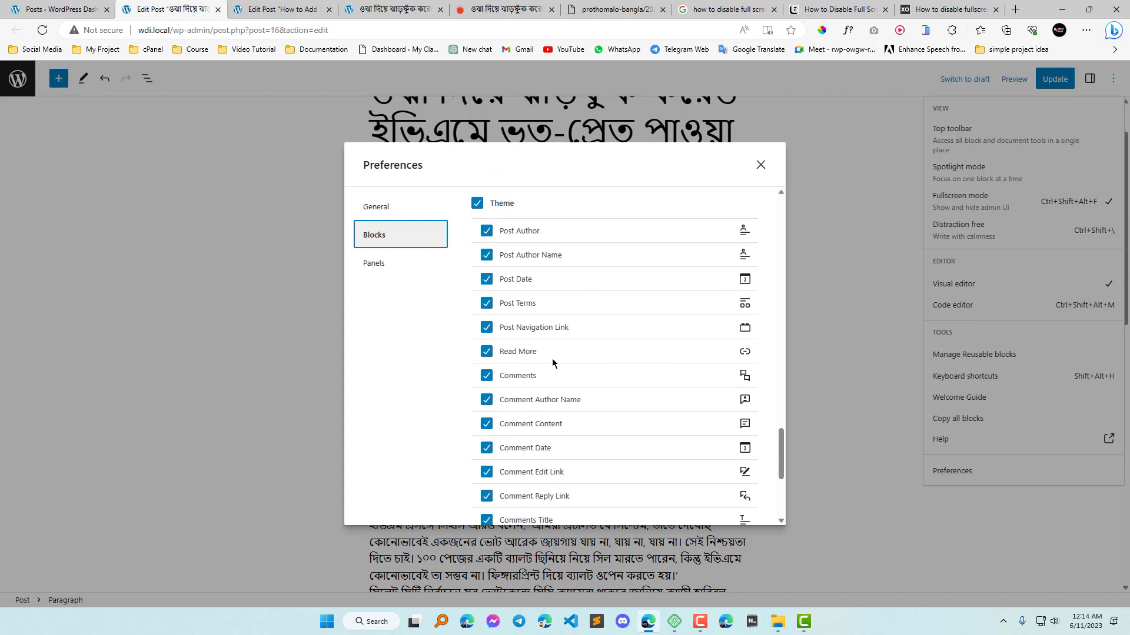
scroll(570, 399, "down", 4)
scroll(605, 404, "up", 5)
scroll(605, 405, "up", 20)
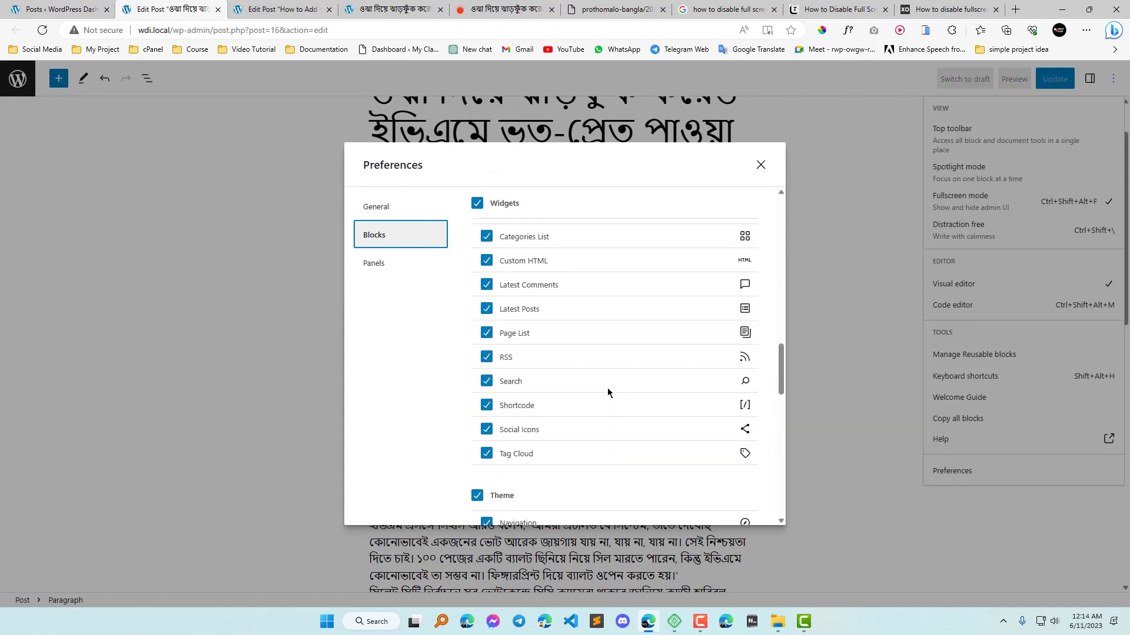
scroll(571, 400, "down", 2)
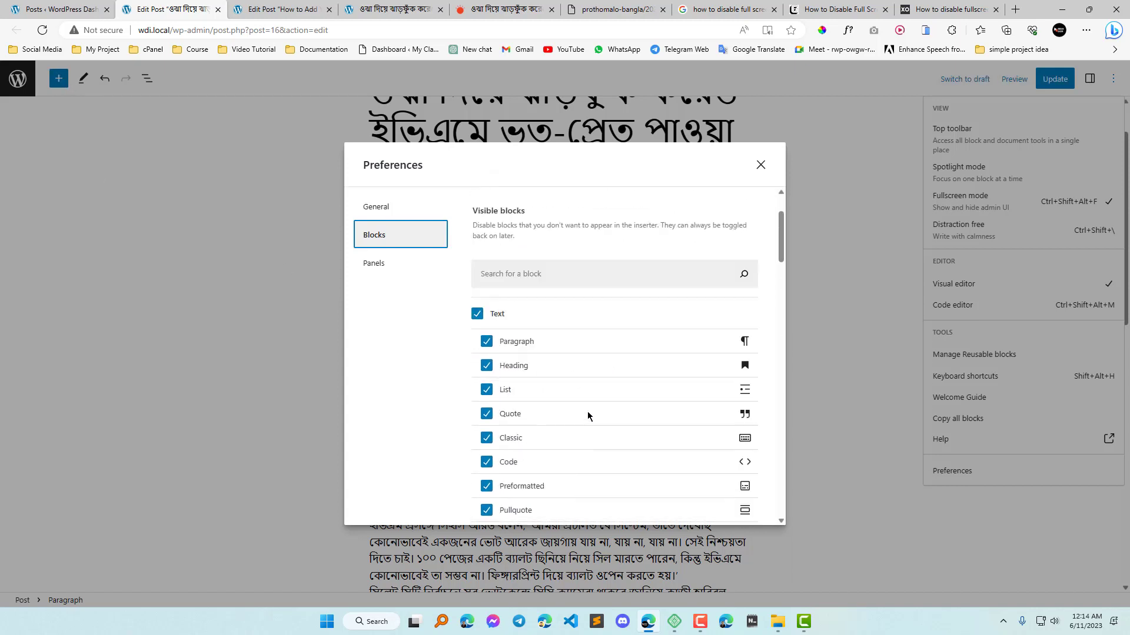
scroll(590, 370, "up", 2)
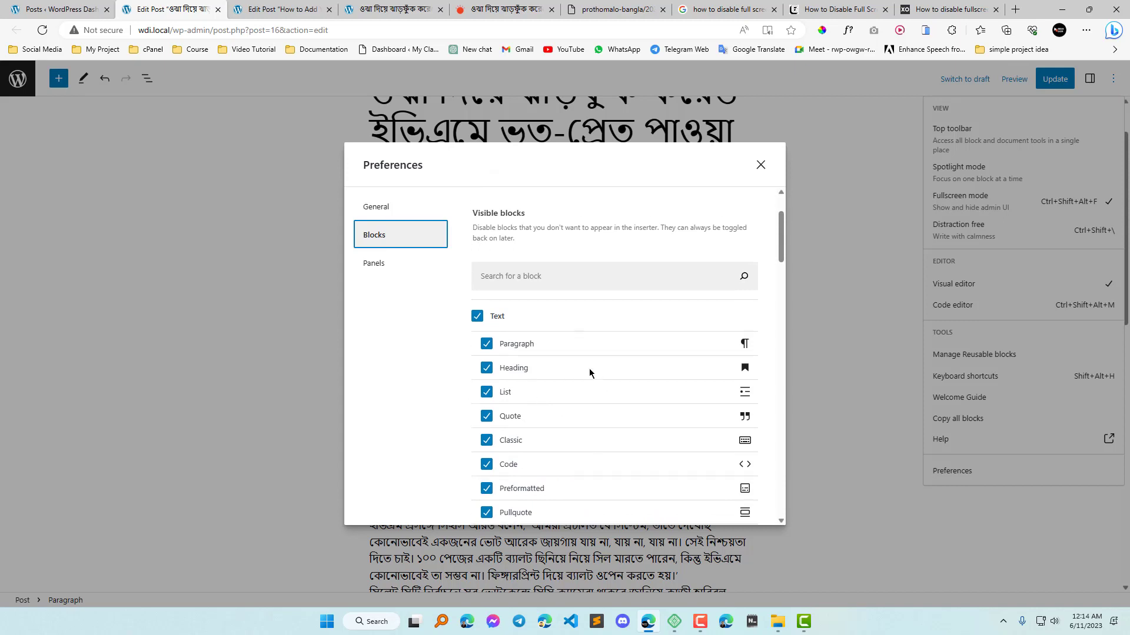
left_click(377, 265)
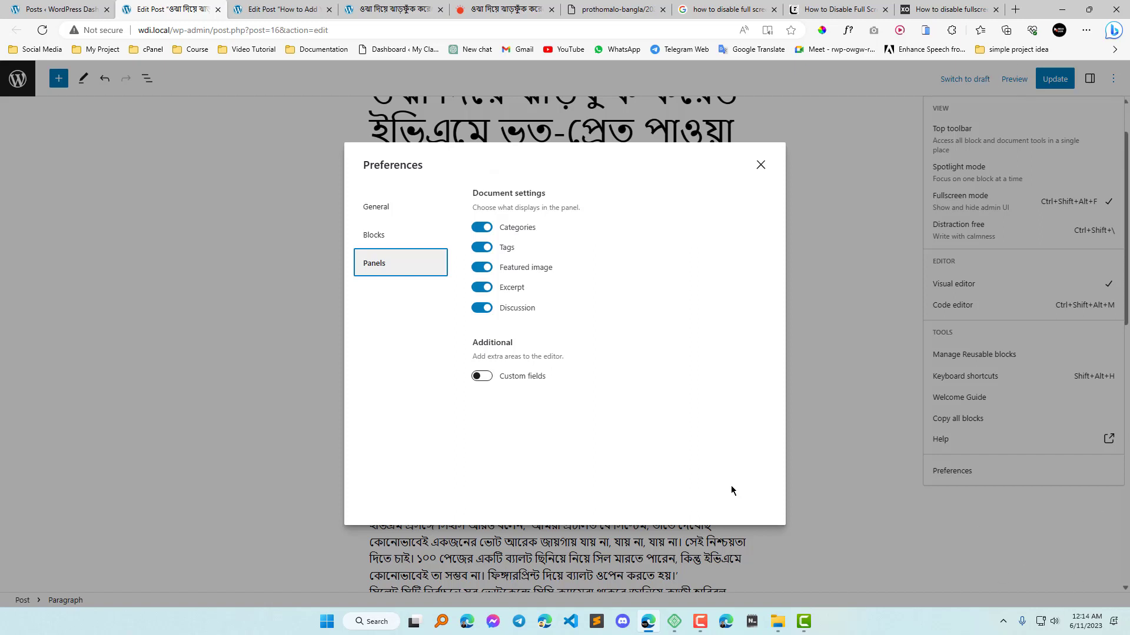
- Hide the Paragraph block in the editor's block preferences and check the block inserter's Text group
left_click(377, 236)
scroll(643, 416, "down", 2)
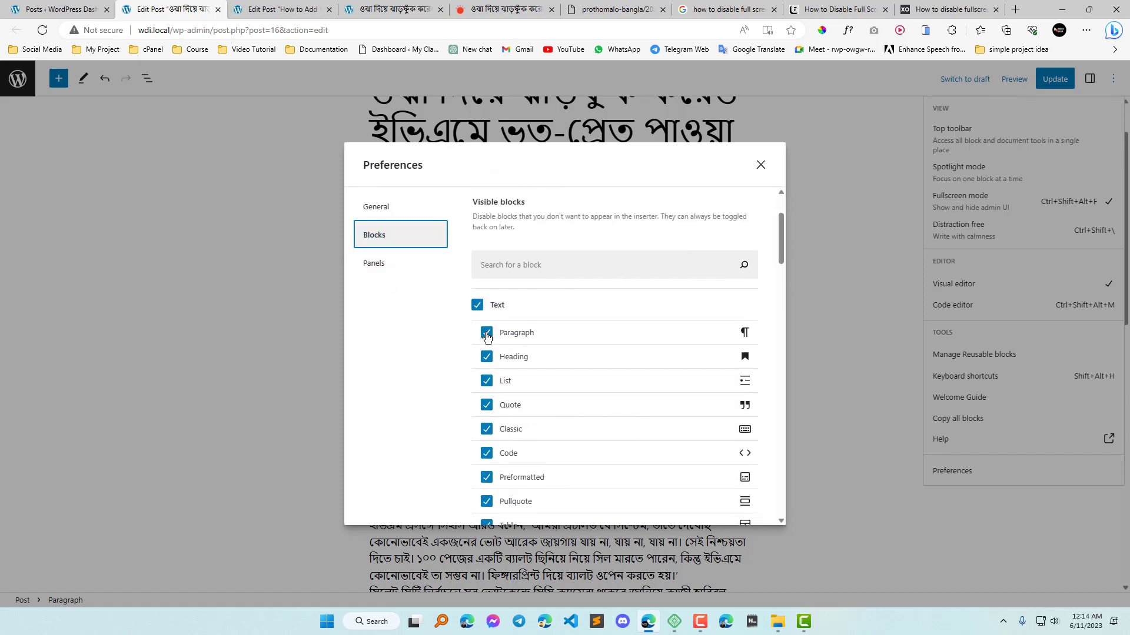
left_click(486, 332)
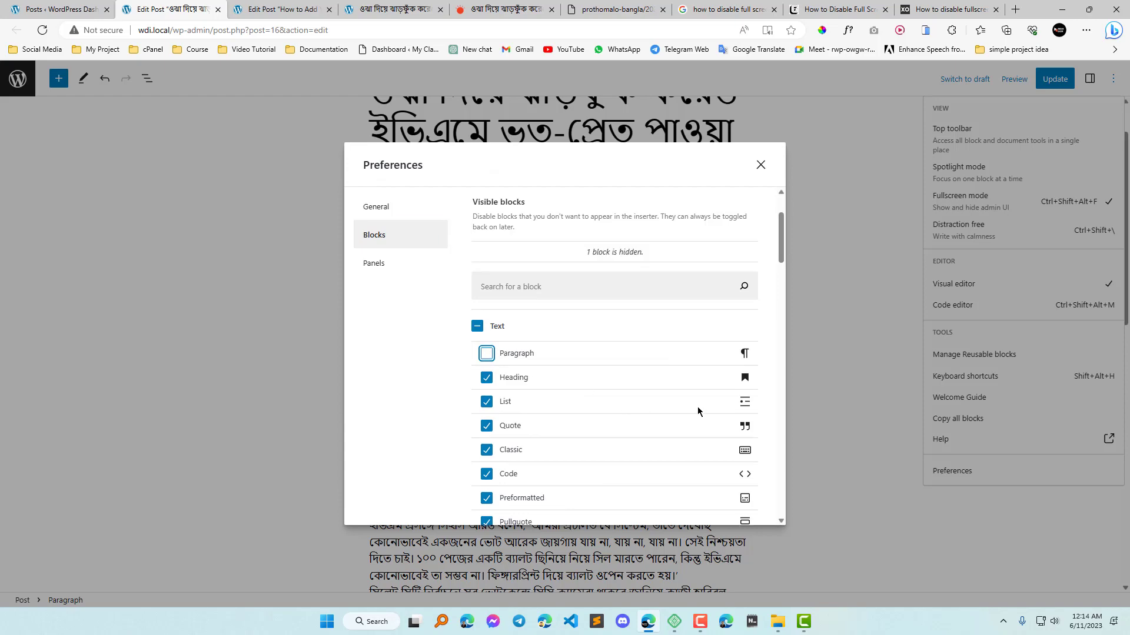
left_click(761, 165)
left_click(59, 78)
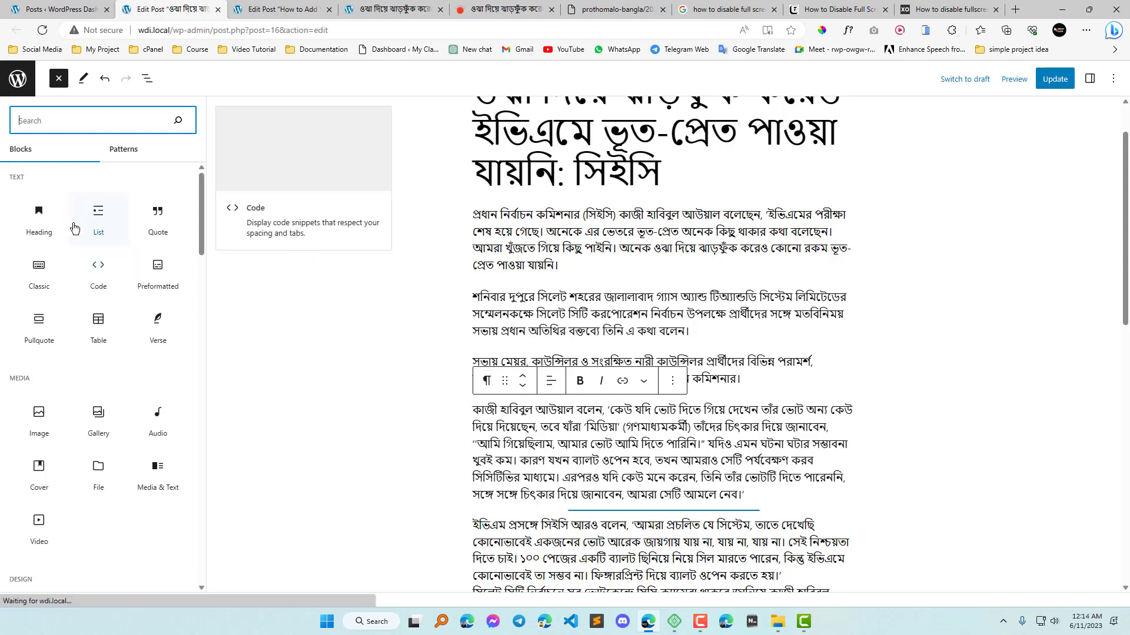
- Make the Paragraph block visible again in the block preferences and check the block inserter
left_click(1112, 79)
left_click(994, 473)
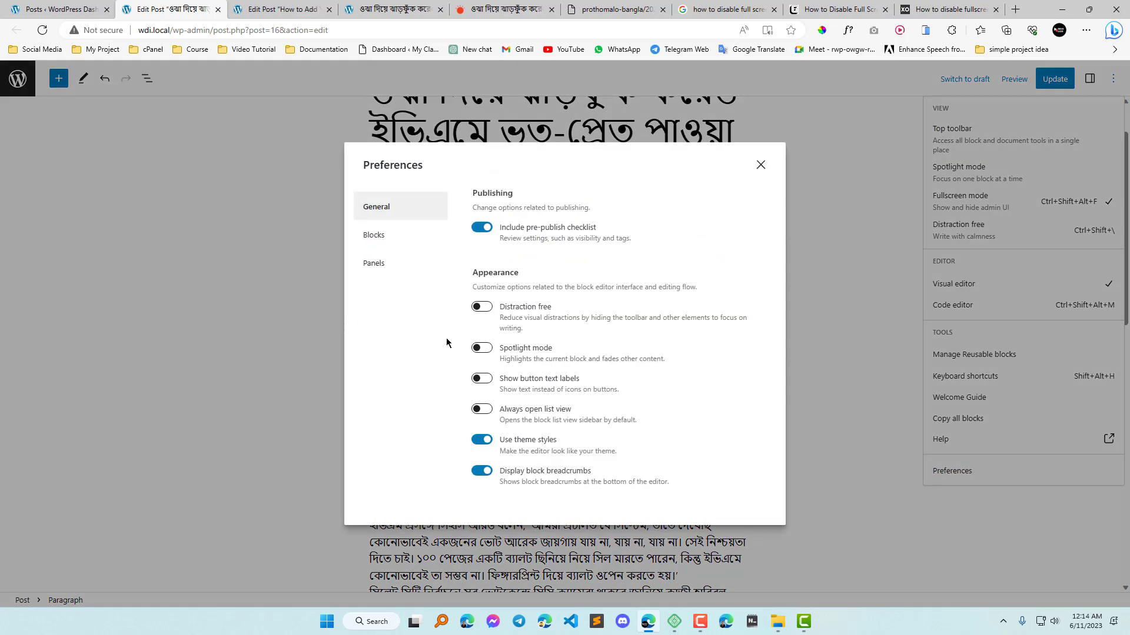
left_click(375, 235)
left_click(486, 455)
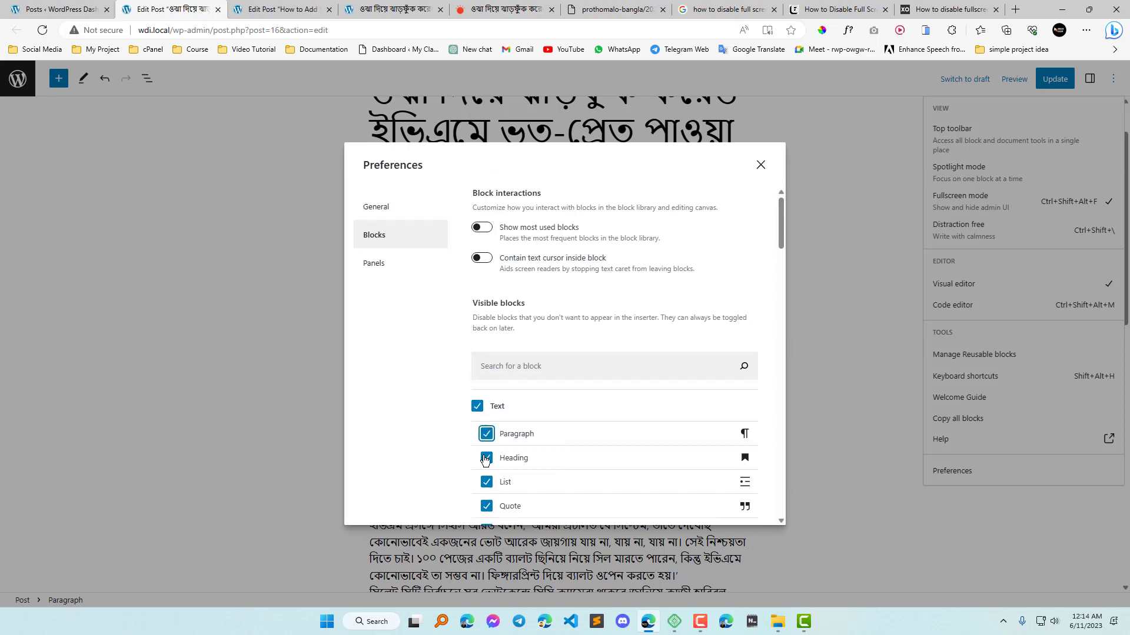
left_click(760, 165)
left_click(59, 79)
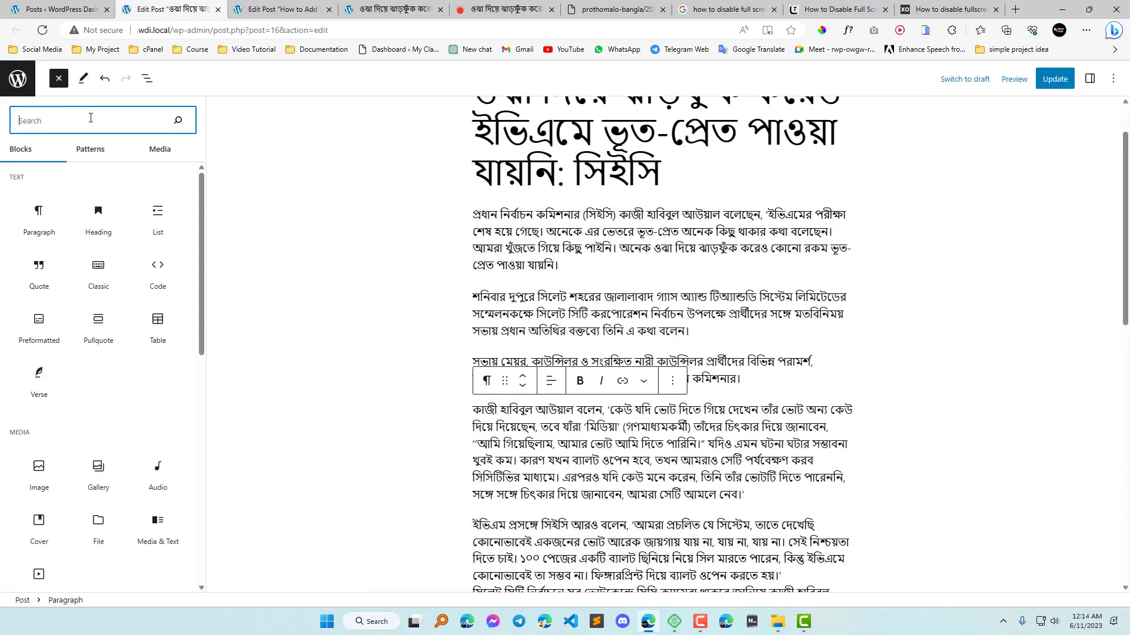
left_click(666, 226)
- Look over the editor's options and the post's content down to its last paragraph
left_click(1112, 78)
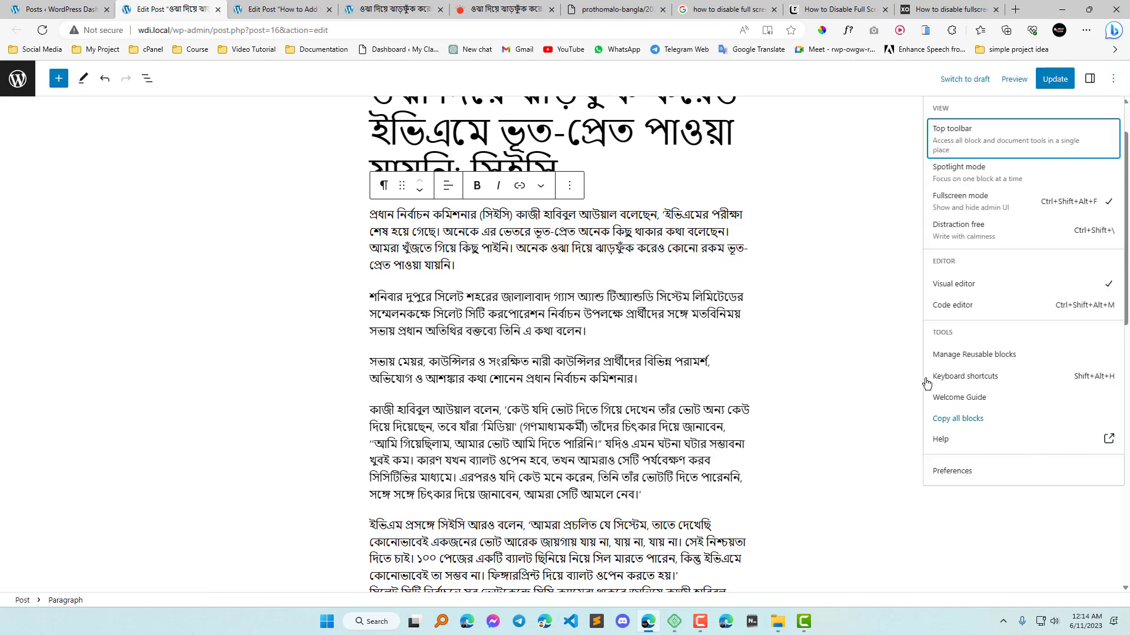
scroll(573, 318, "up", 1)
scroll(612, 386, "down", 7)
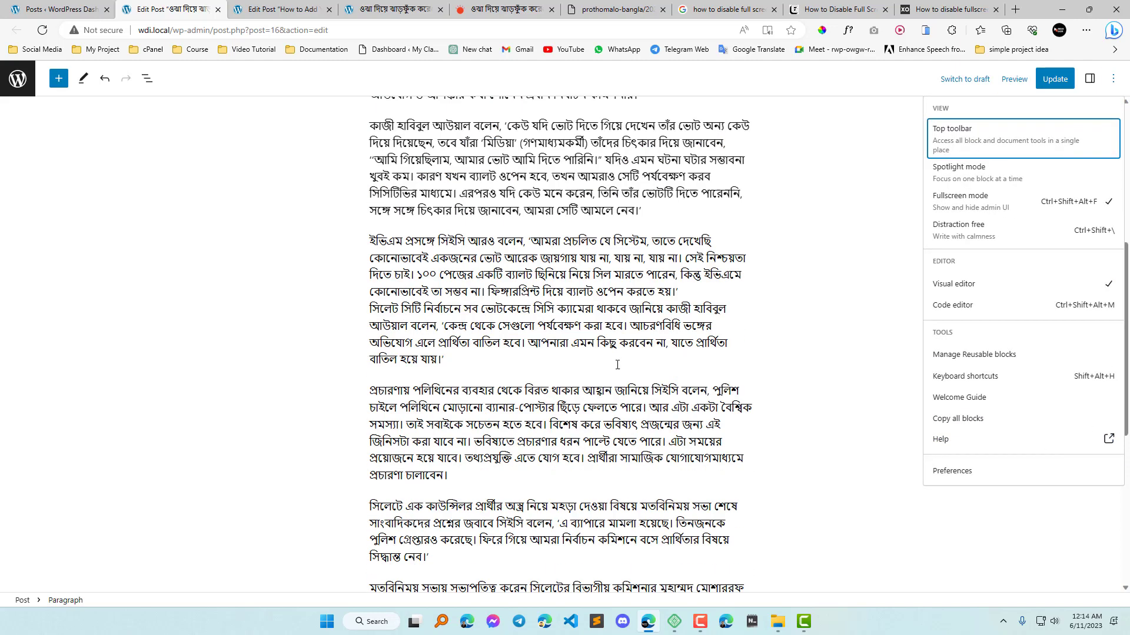
scroll(617, 364, "down", 5)
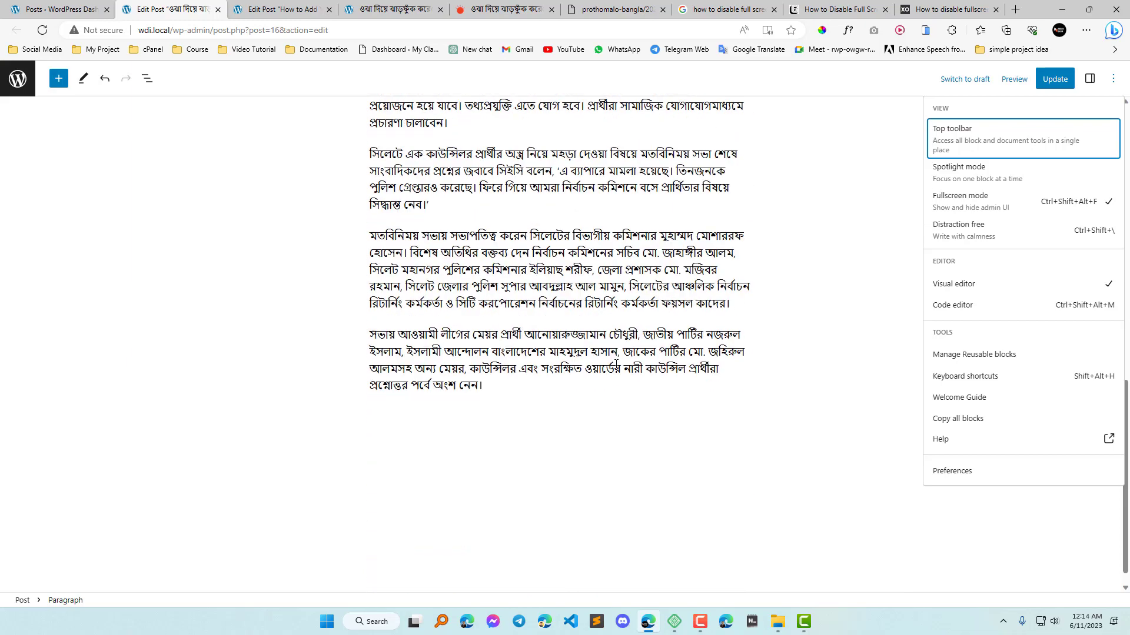
scroll(868, 276, "up", 11)
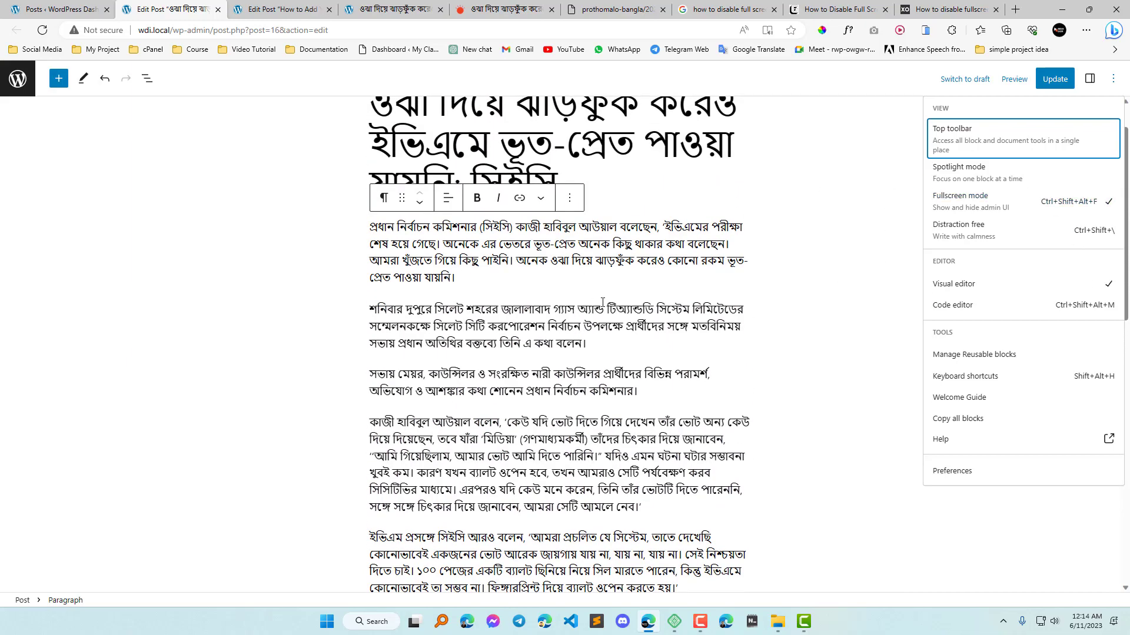
left_click(603, 302)
left_click(534, 243)
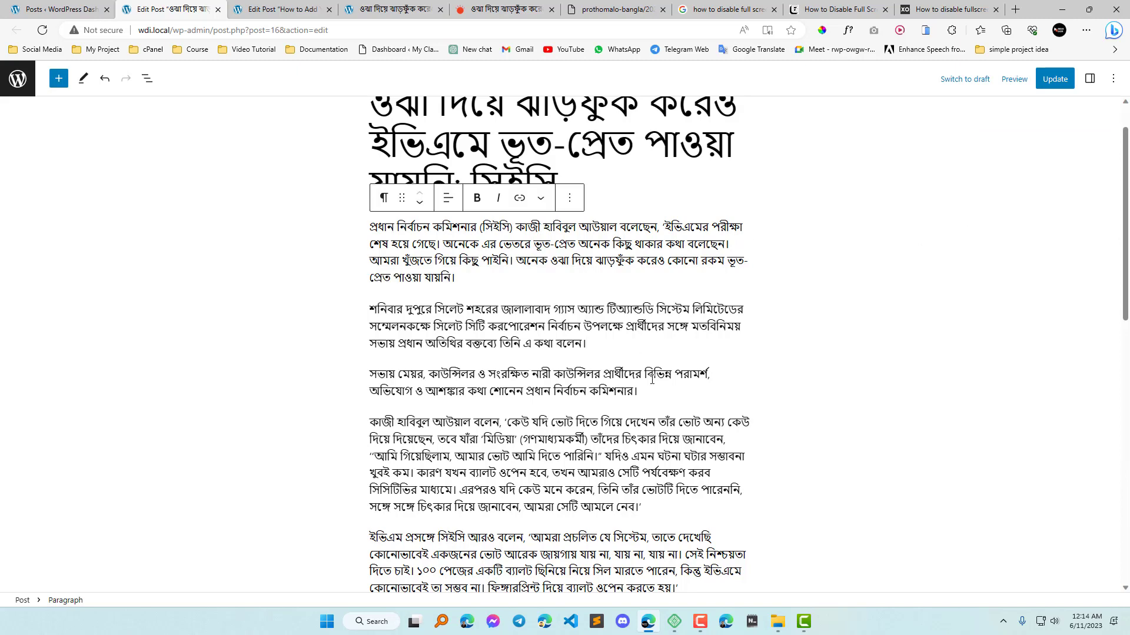